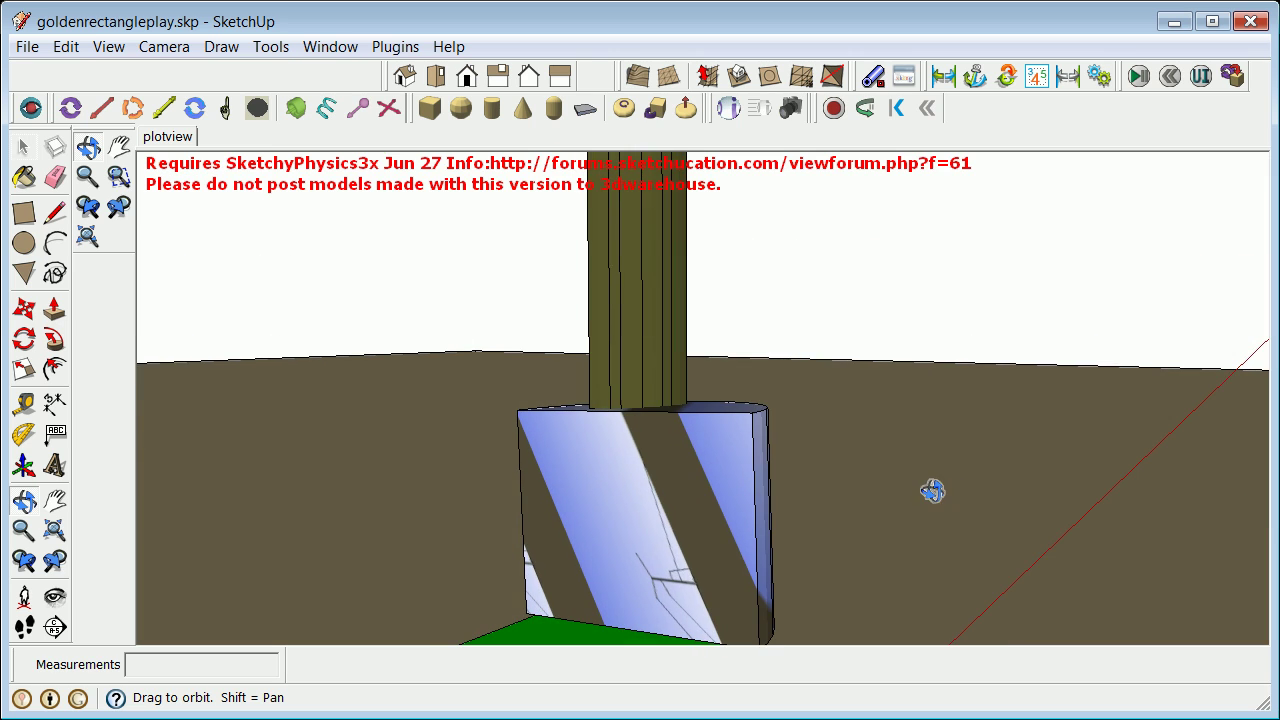
Turn off the display of edges on the model.
scroll(690, 520, "down", 2)
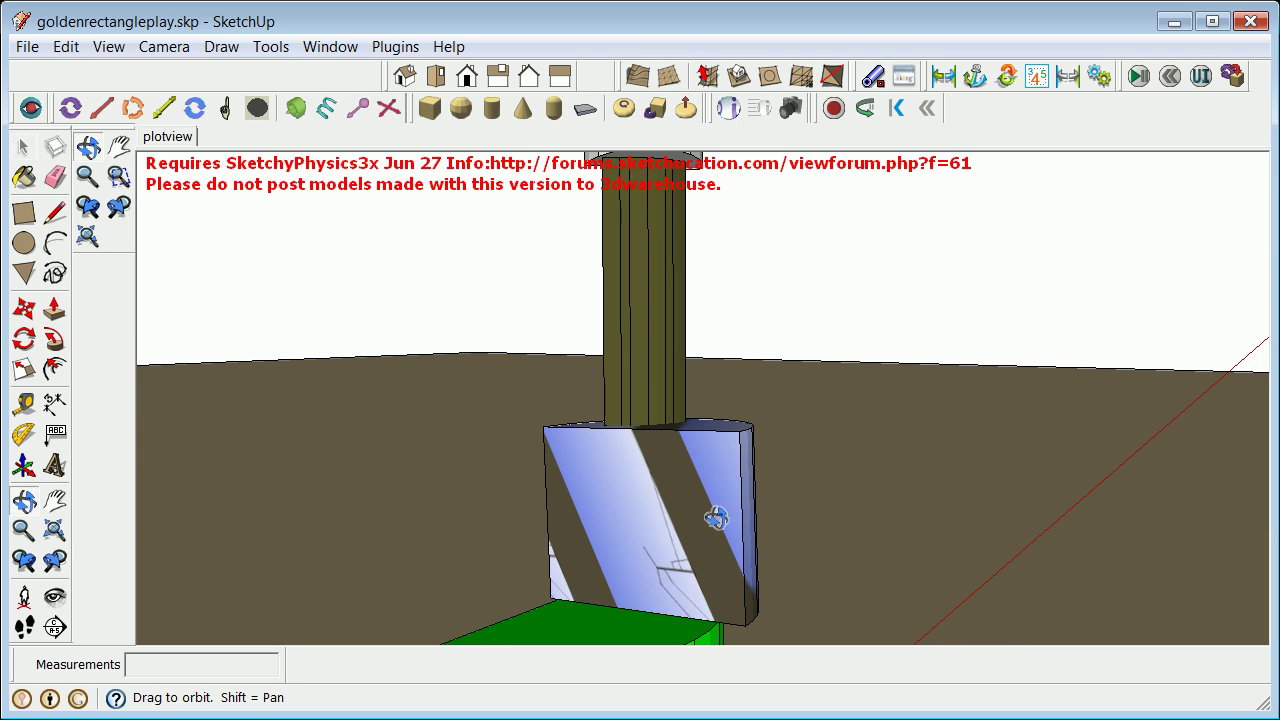
scroll(768, 508, "down", 4)
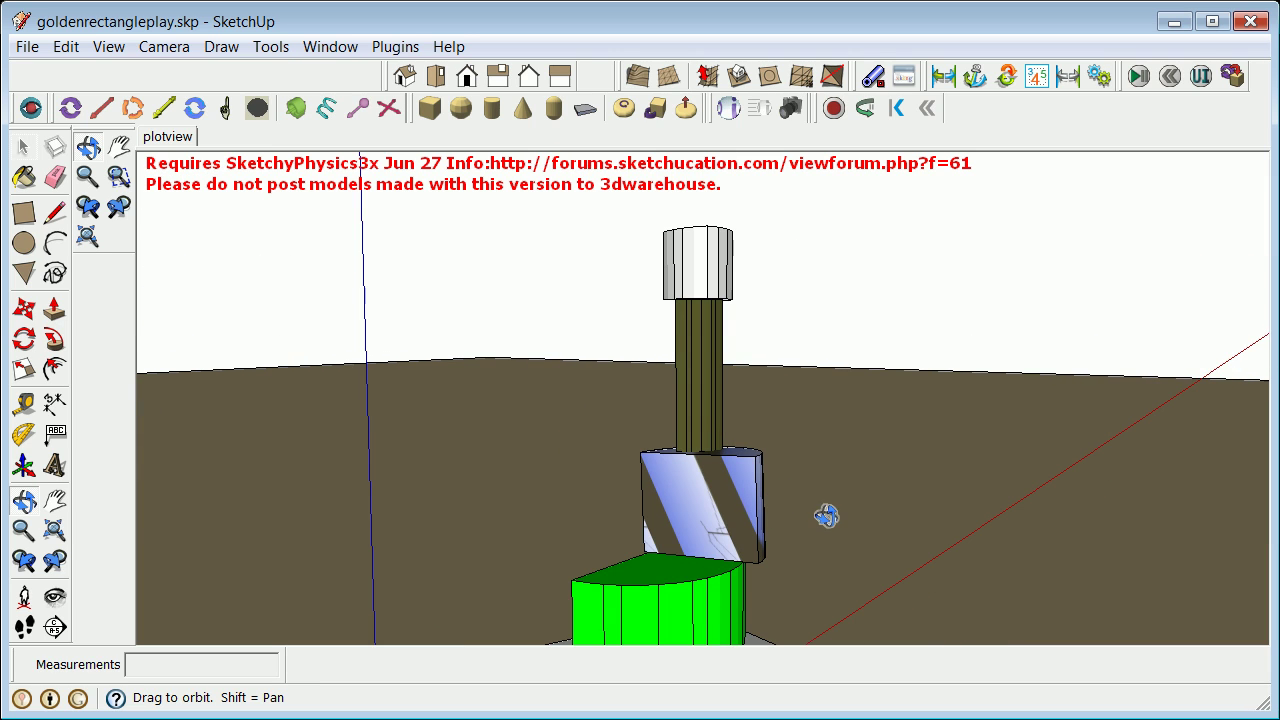
left_click_drag(826, 517, 620, 540)
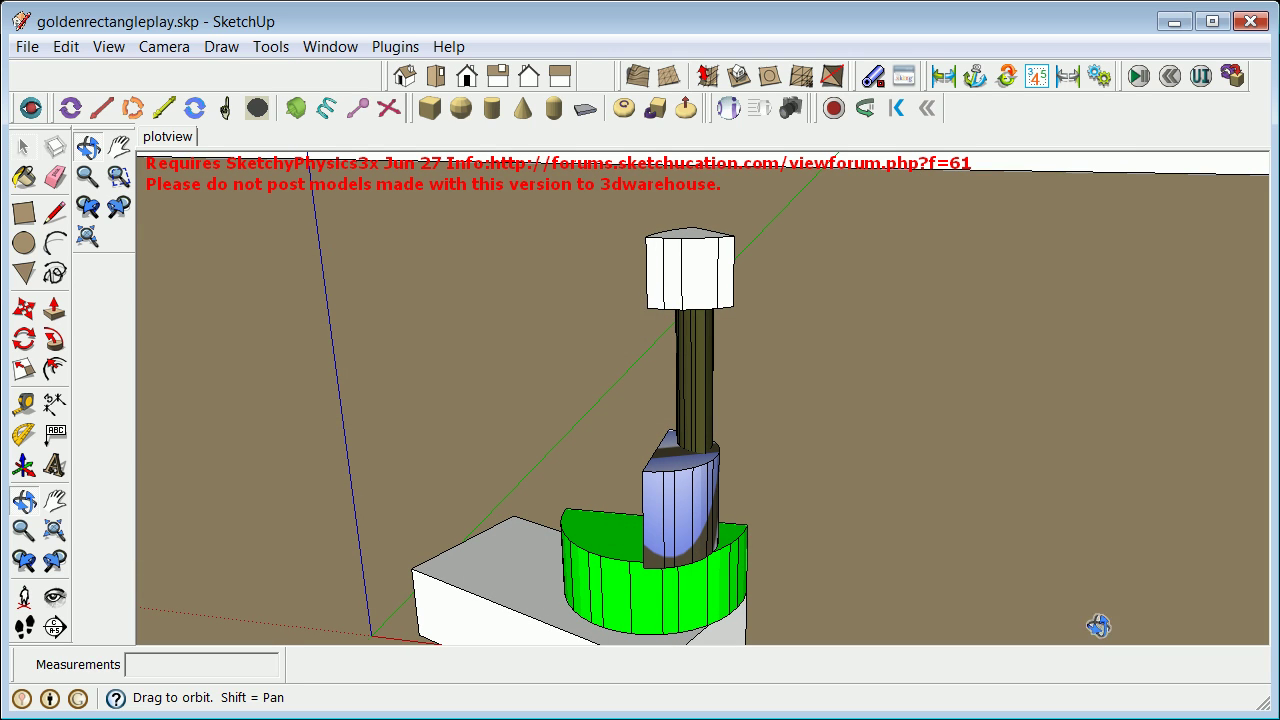
left_click(115, 48)
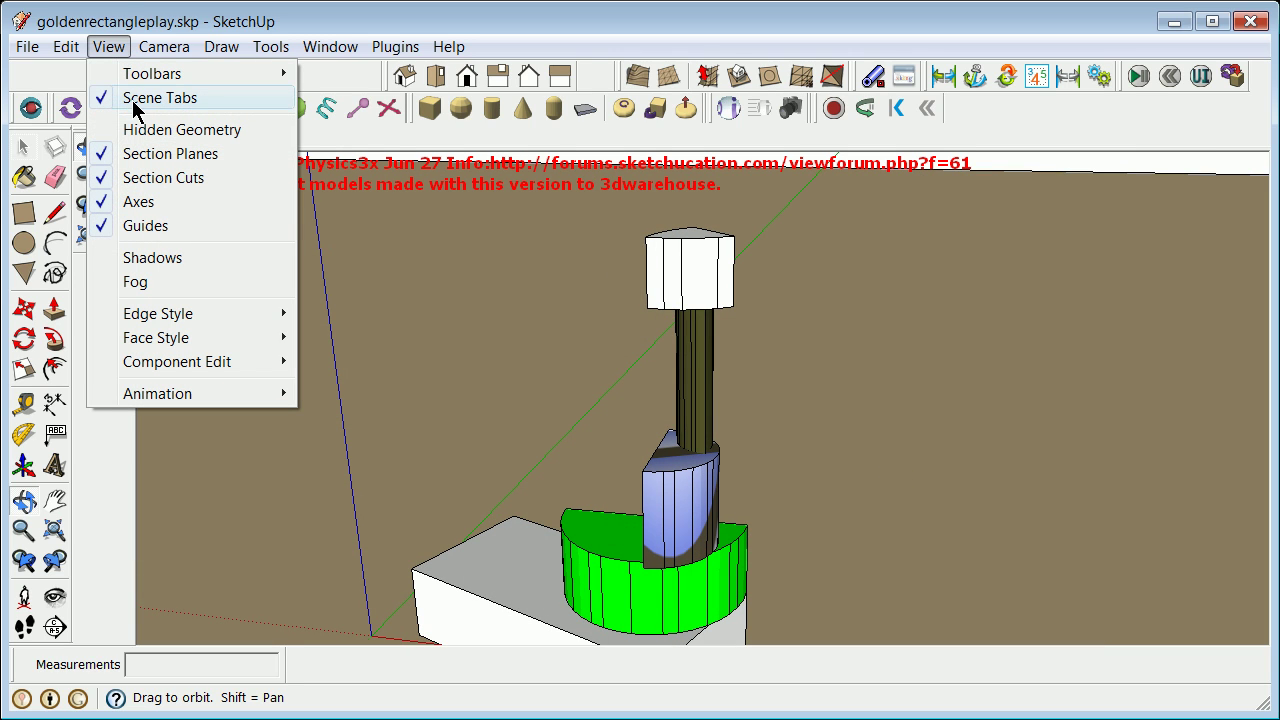
mouse_move(197, 311)
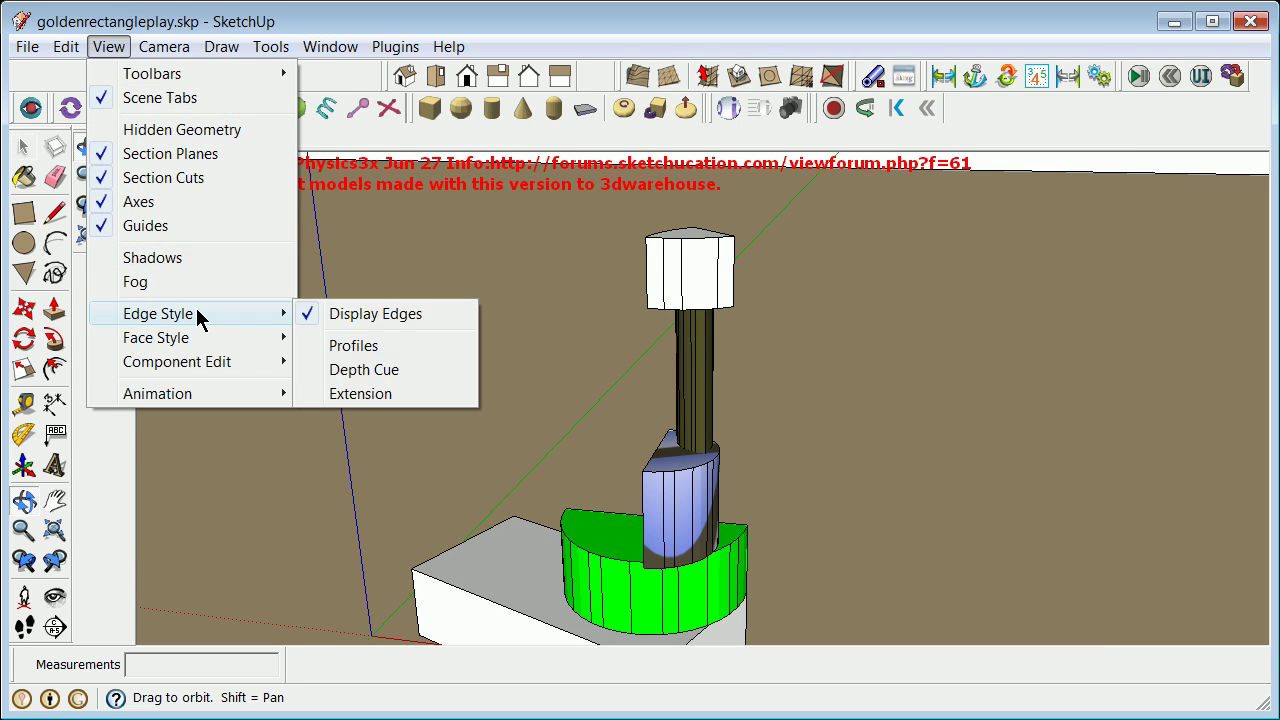
left_click(367, 315)
Examine the stacked white, green, striped and cylindrical parts from several angles and distances.
scroll(636, 431, "down", 3)
left_click_drag(596, 510, 806, 489)
scroll(732, 468, "down", 4)
scroll(721, 468, "up", 3)
scroll(719, 468, "up", 4)
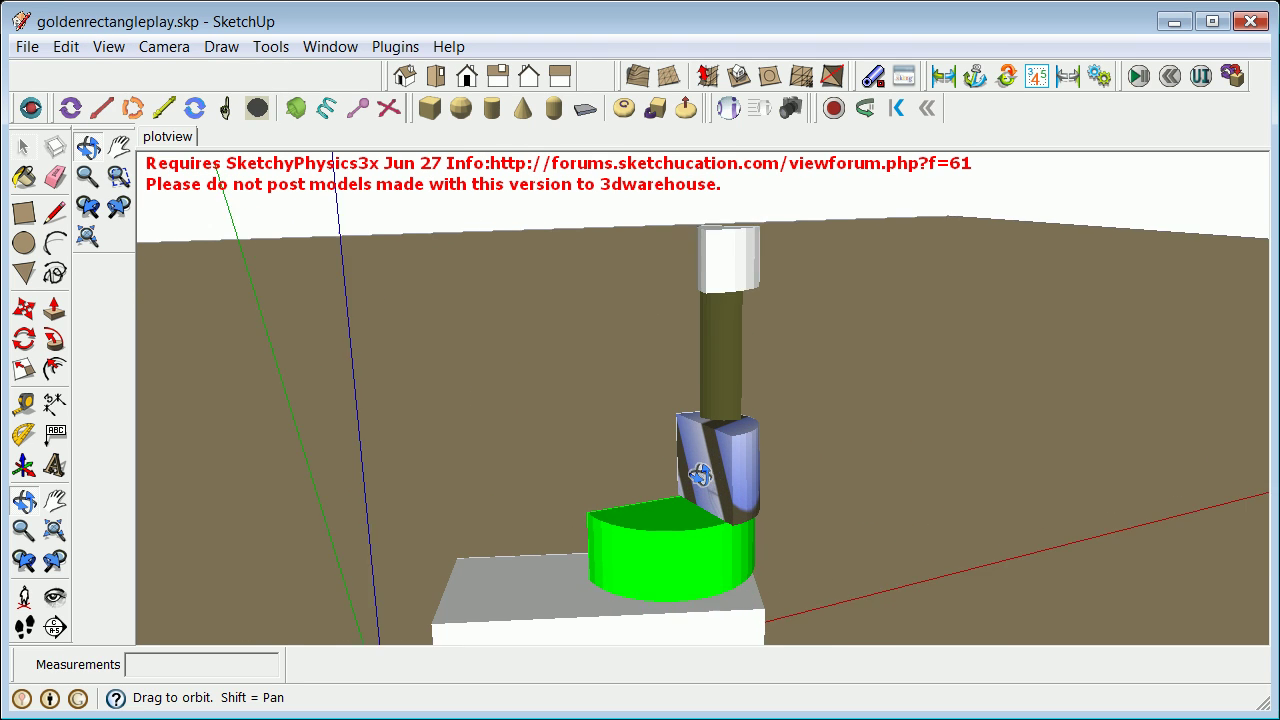
scroll(629, 608, "down", 3)
scroll(643, 603, "down", 2)
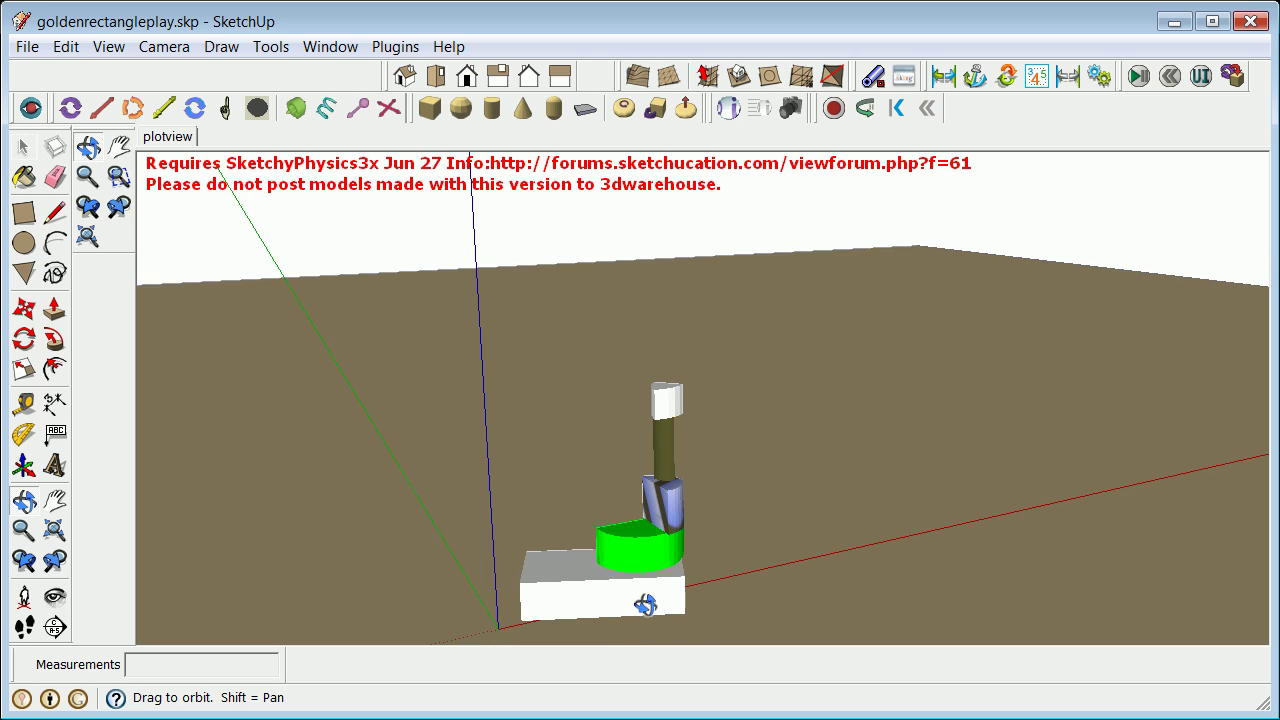
scroll(630, 585, "up", 3)
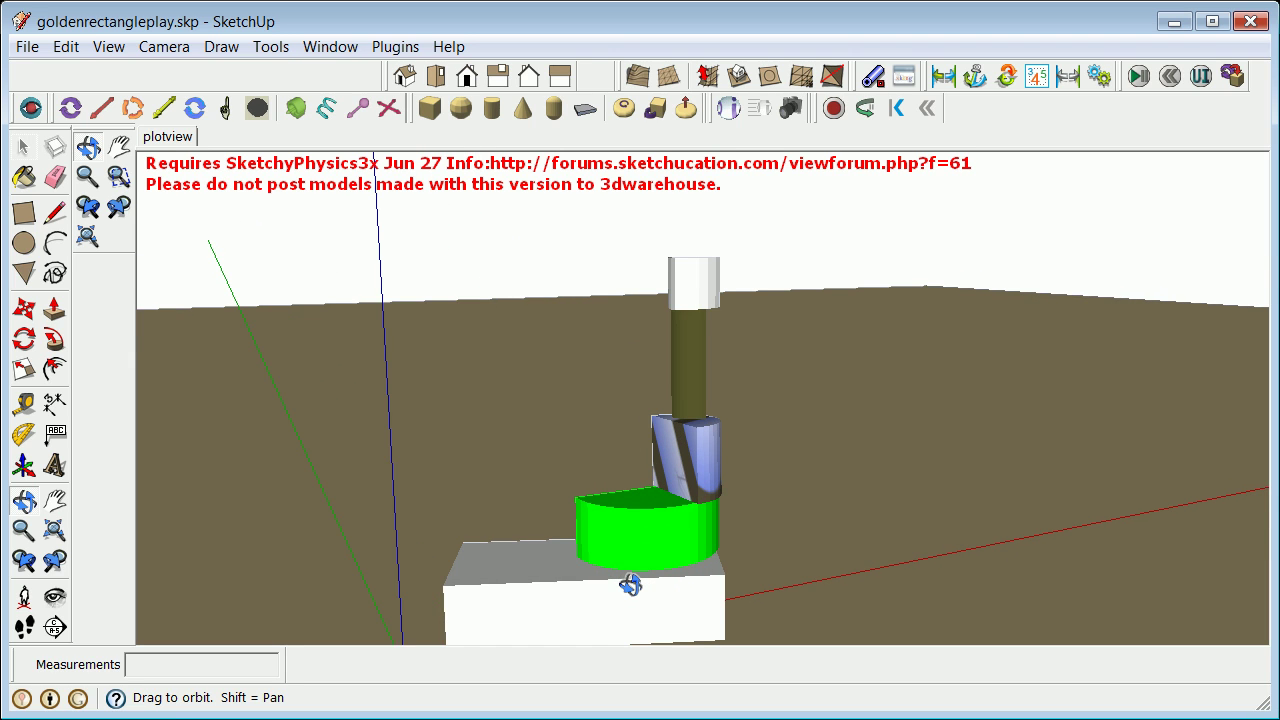
scroll(600, 600, "down", 1)
scroll(575, 590, "down", 1)
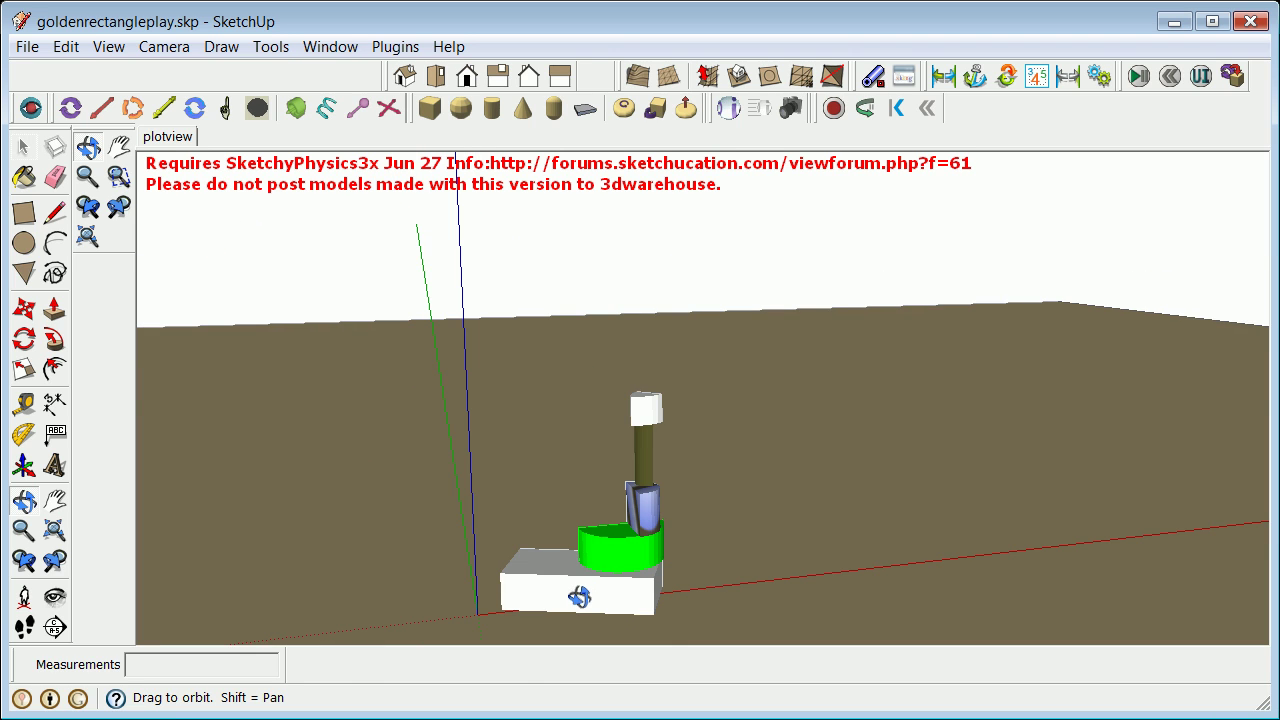
left_click_drag(580, 597, 617, 578)
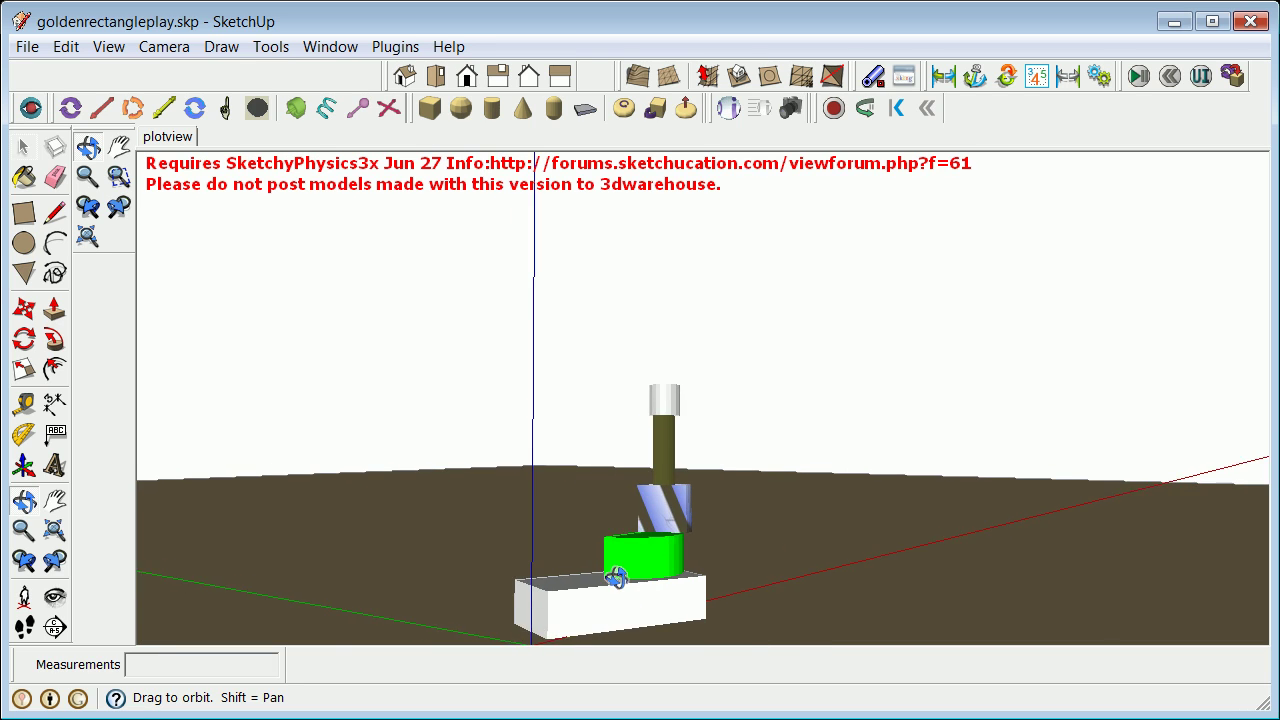
scroll(612, 584, "up", 3)
scroll(590, 615, "down", 2)
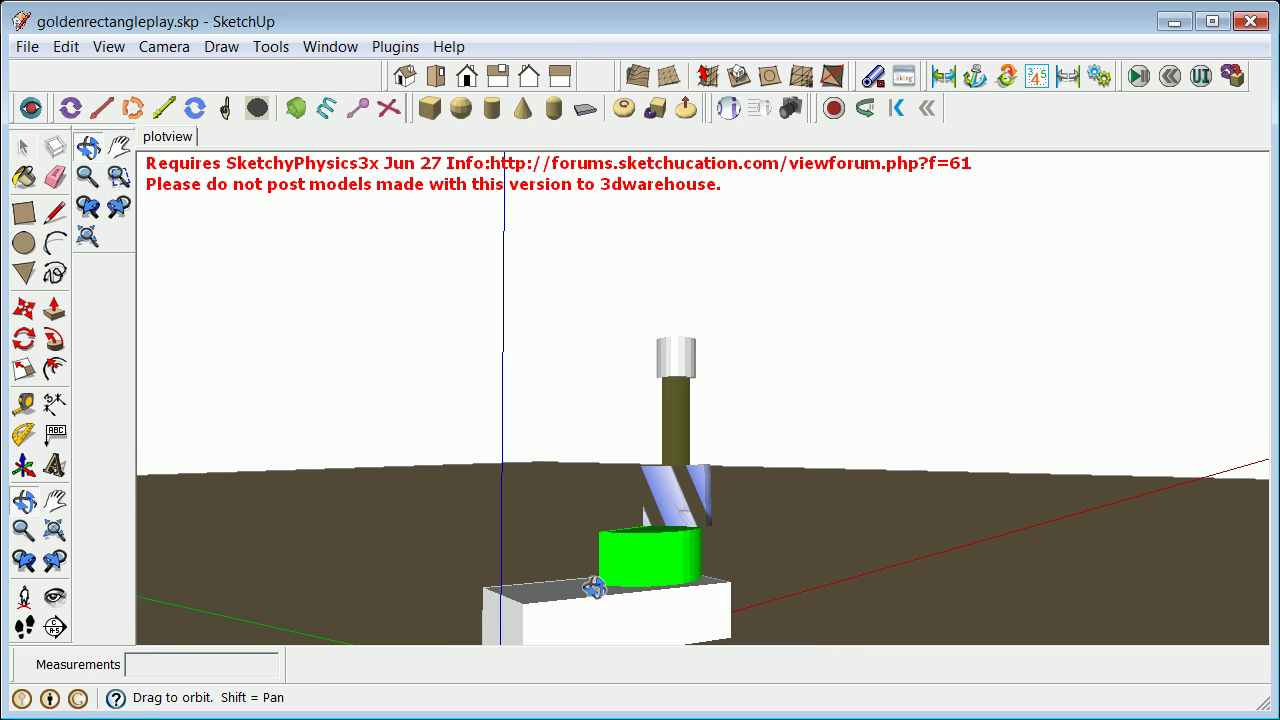
scroll(666, 529, "down", 2)
scroll(621, 607, "up", 1)
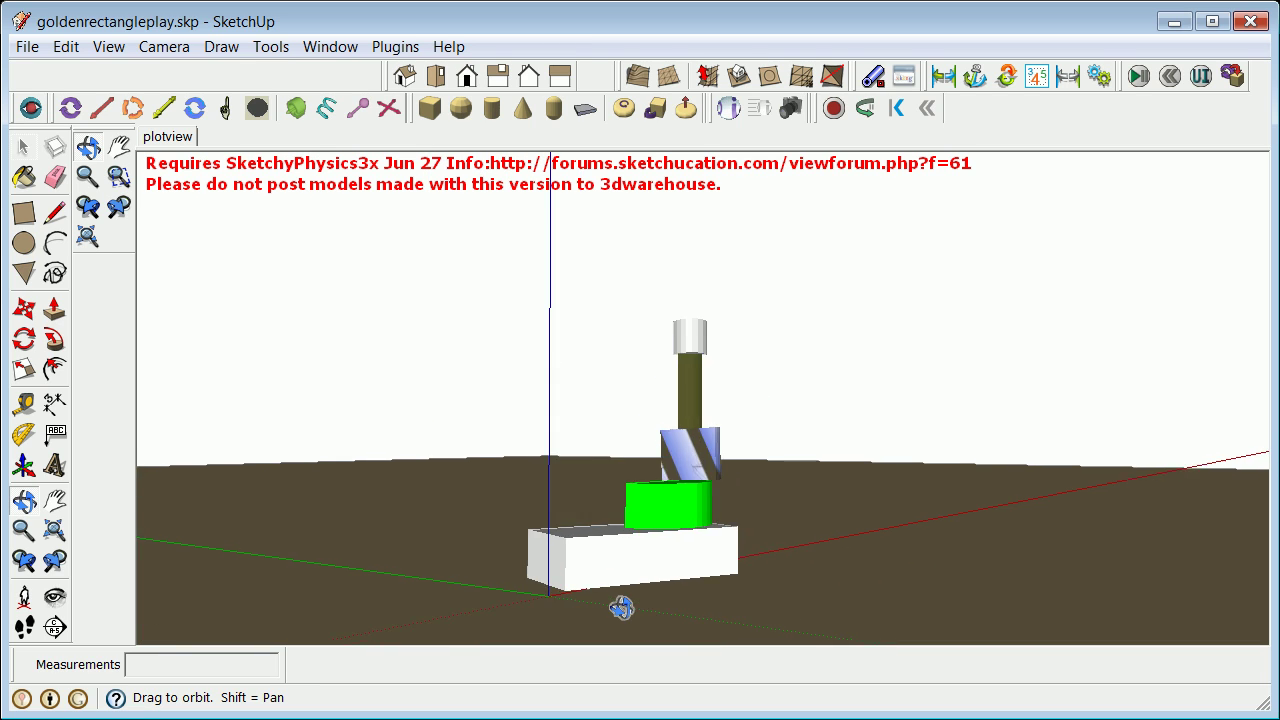
scroll(618, 600, "up", 2)
Check the entity information of the white base box group, then close it and deselect the group.
left_click(24, 147)
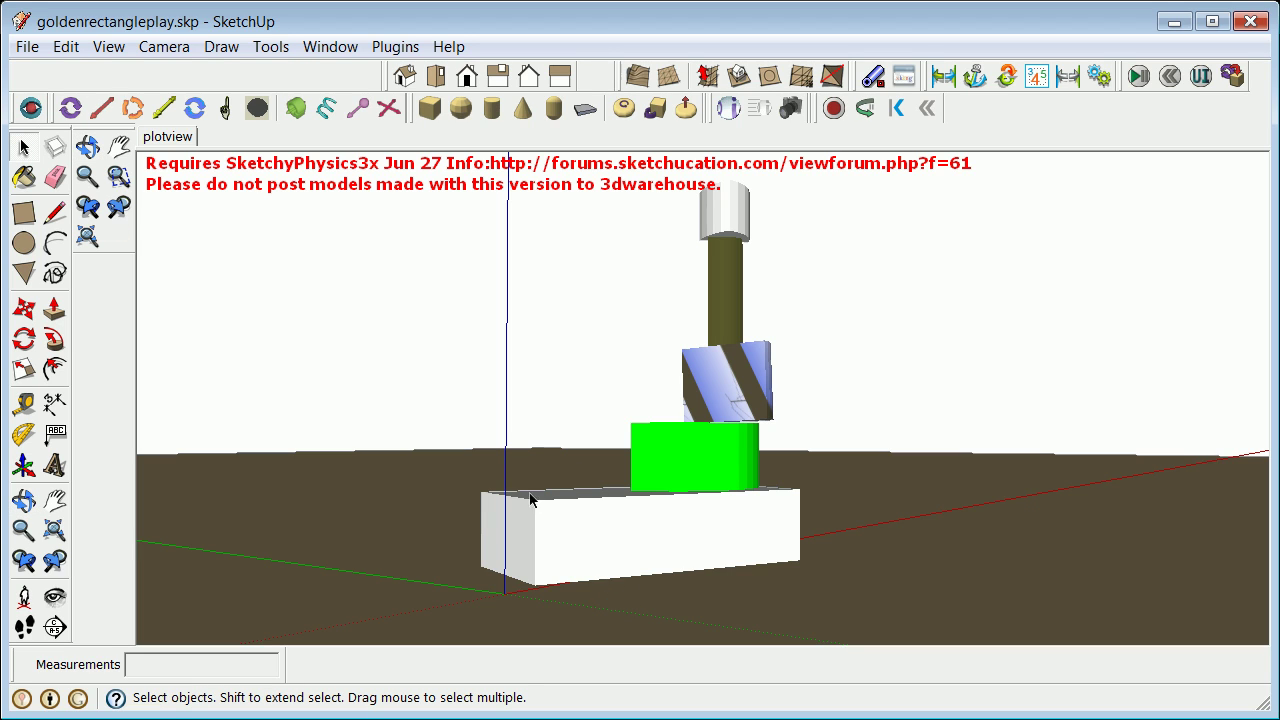
left_click(584, 518)
right_click(585, 524)
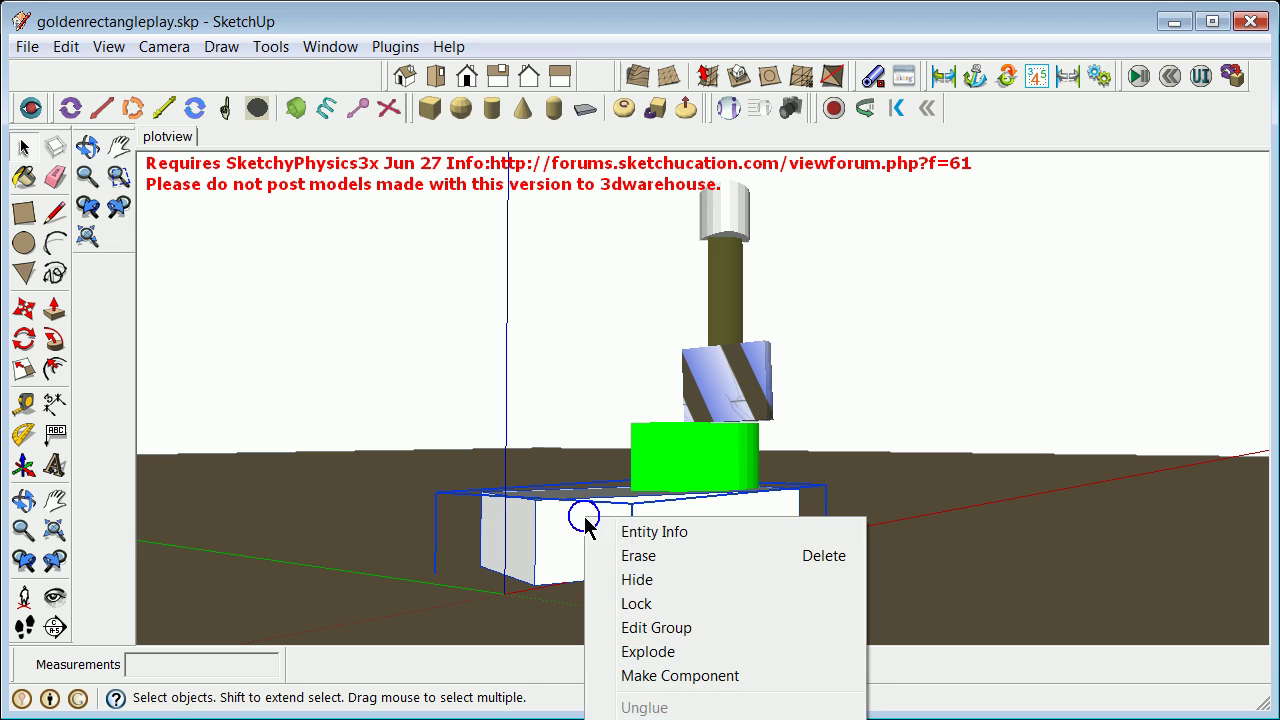
left_click(646, 531)
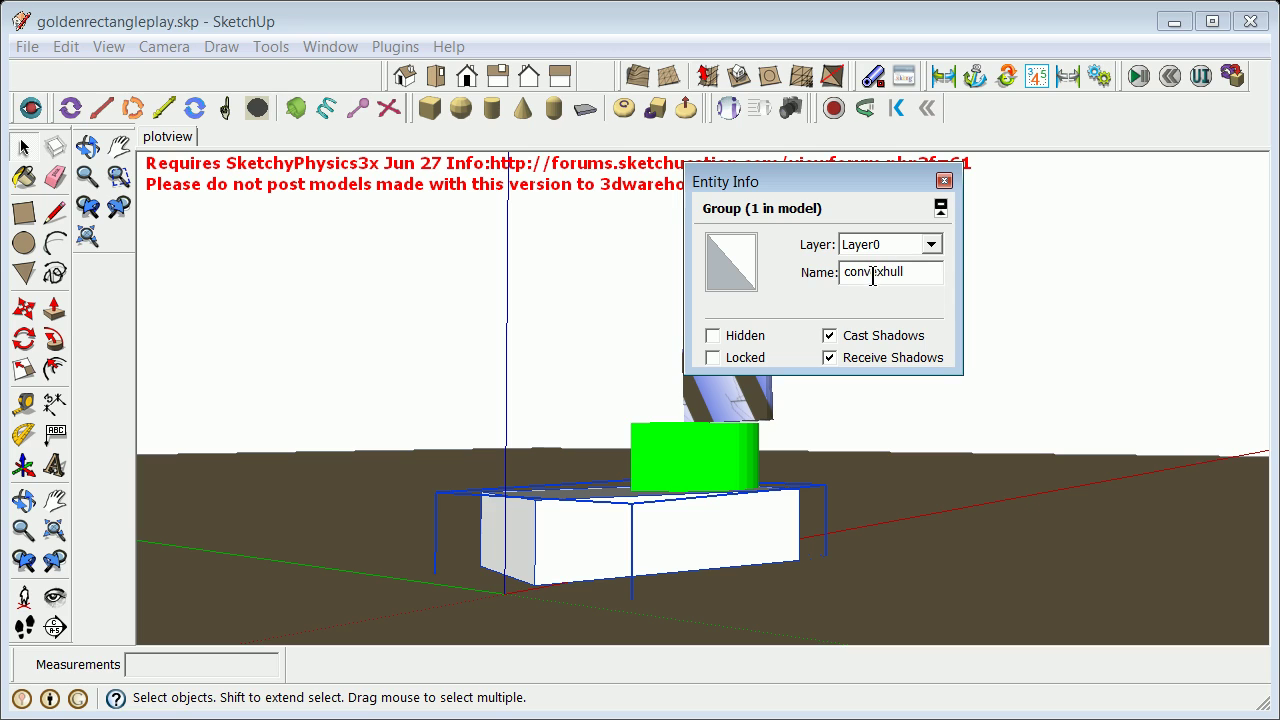
left_click(944, 181)
left_click(877, 320)
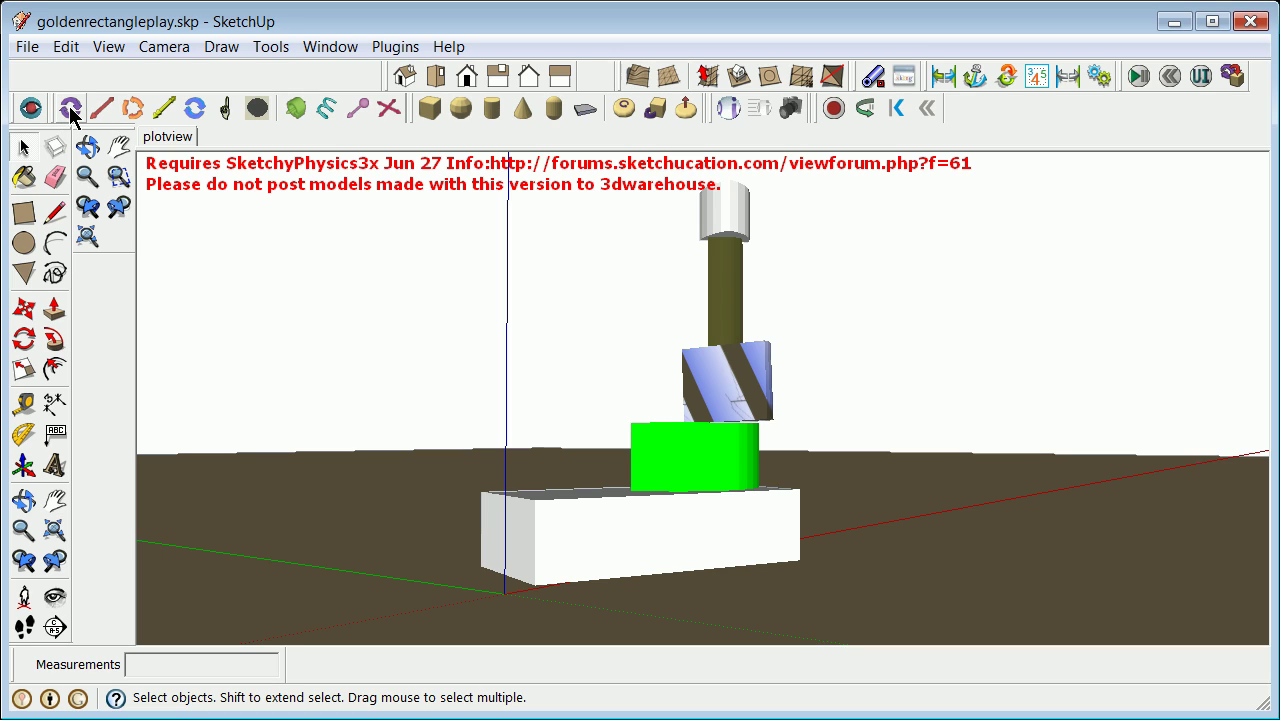
Place a piston joint along the white base box's long front top edge, from corner to corner.
left_click(165, 109)
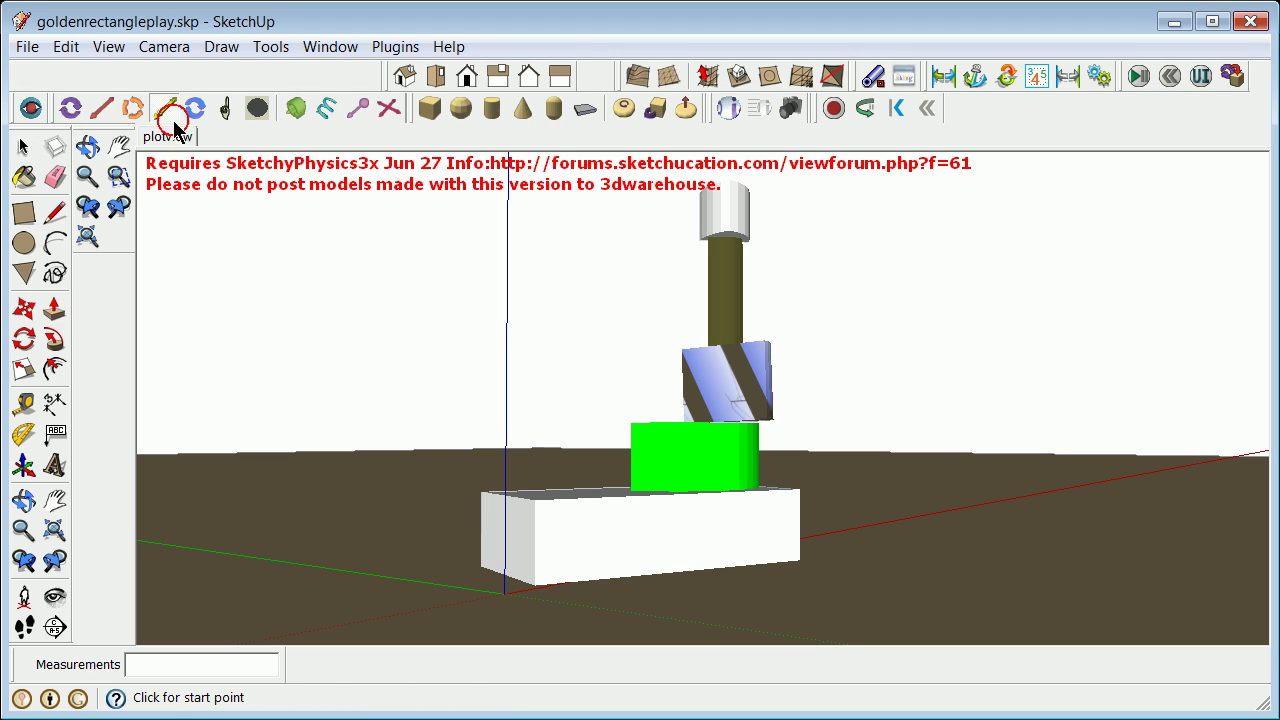
left_click(538, 501)
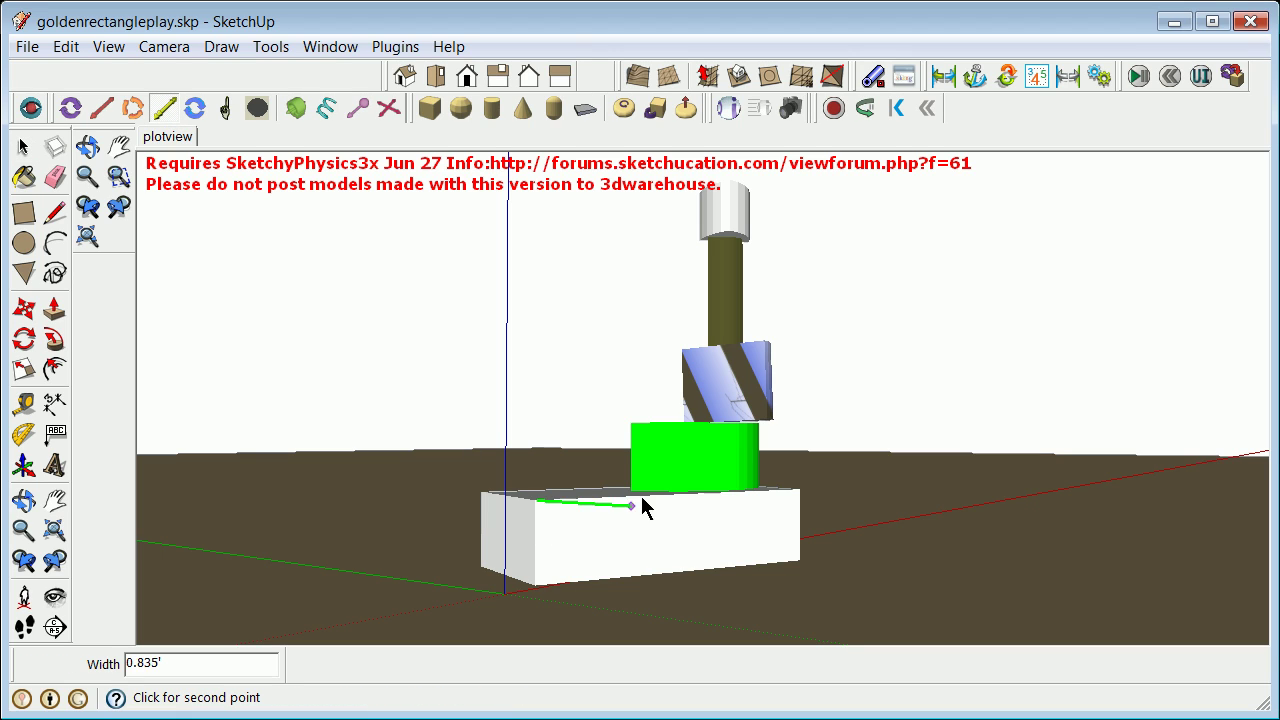
left_click(797, 494)
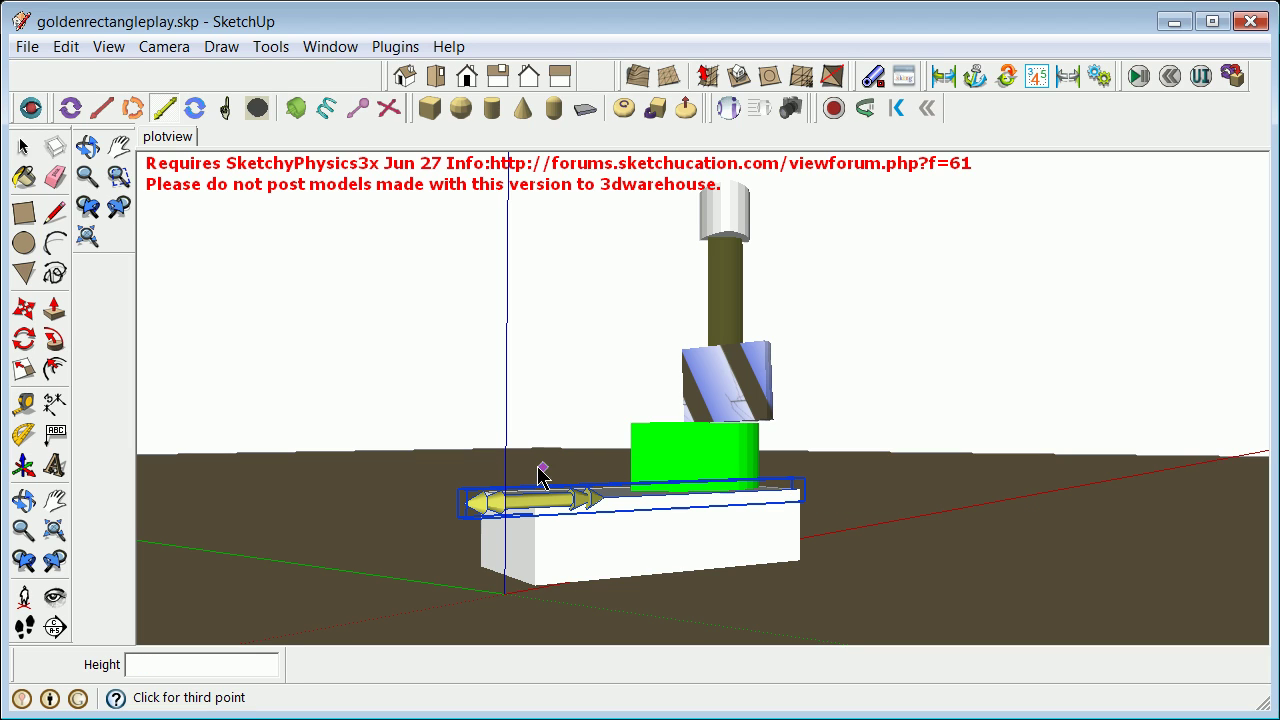
left_click(24, 147)
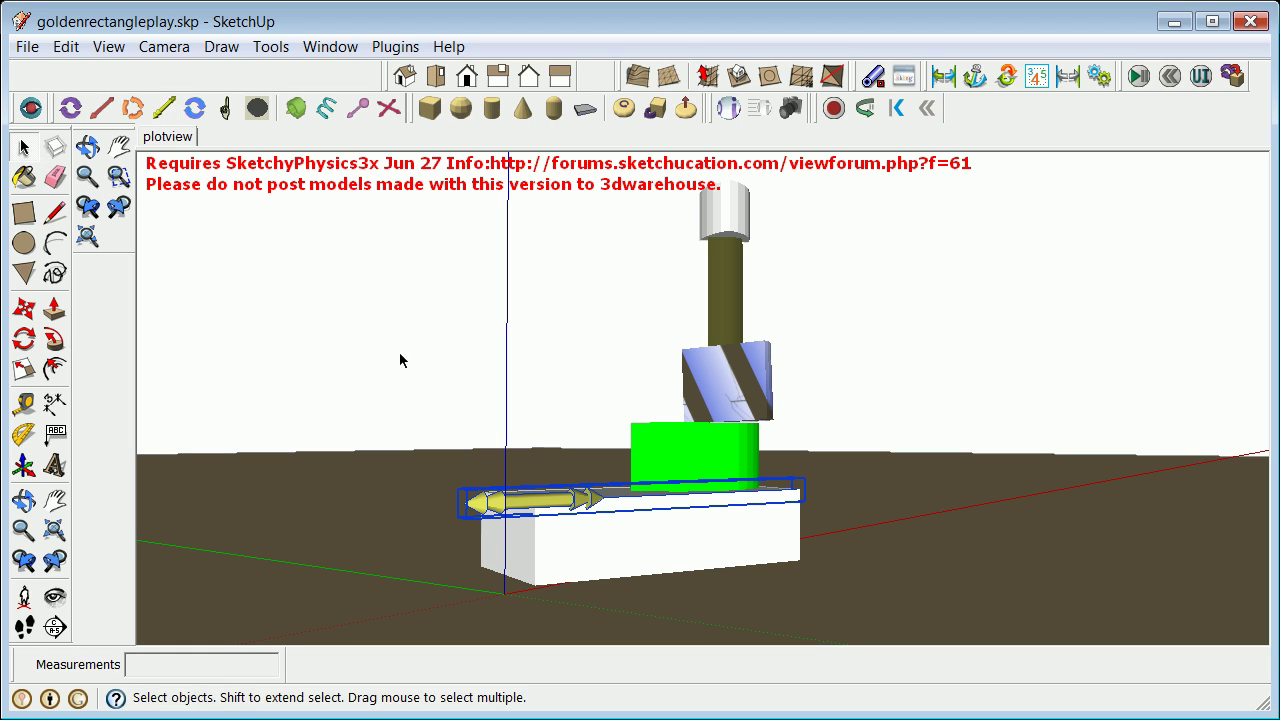
scroll(432, 374, "down", 2)
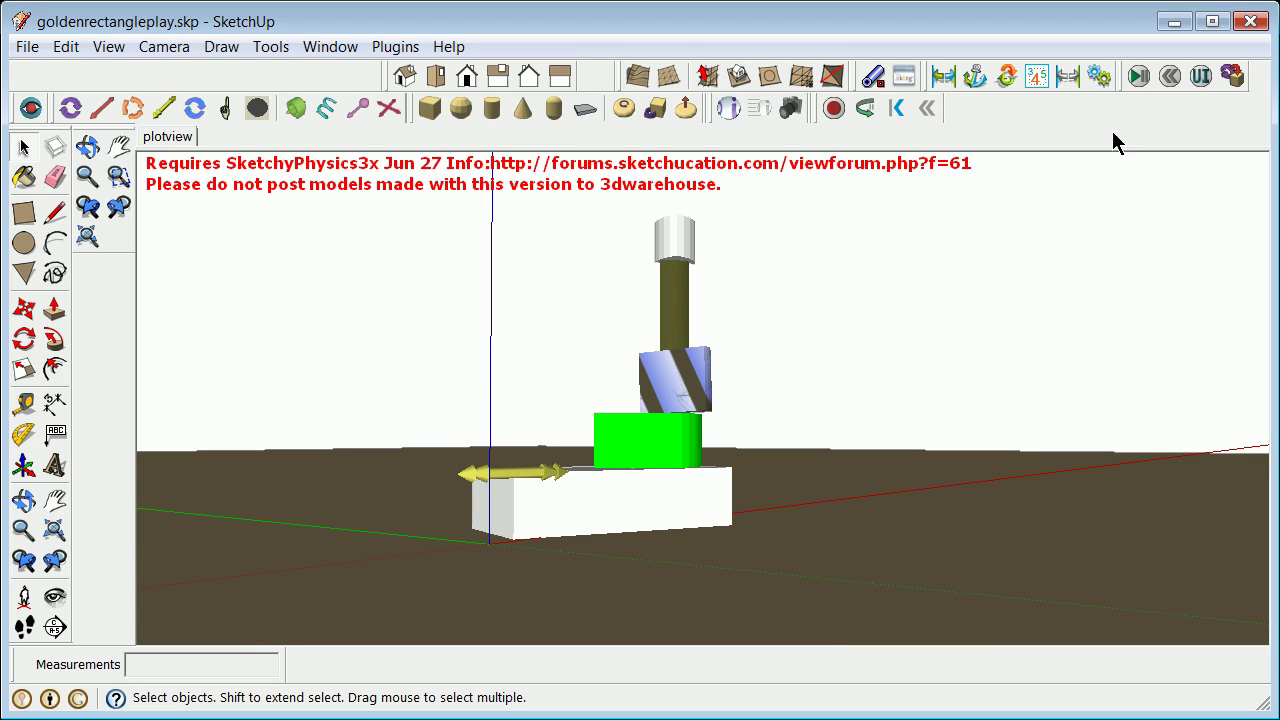
Connect the piston joint to the white base box with the joint connection tool and clear the selection.
left_click(1230, 82)
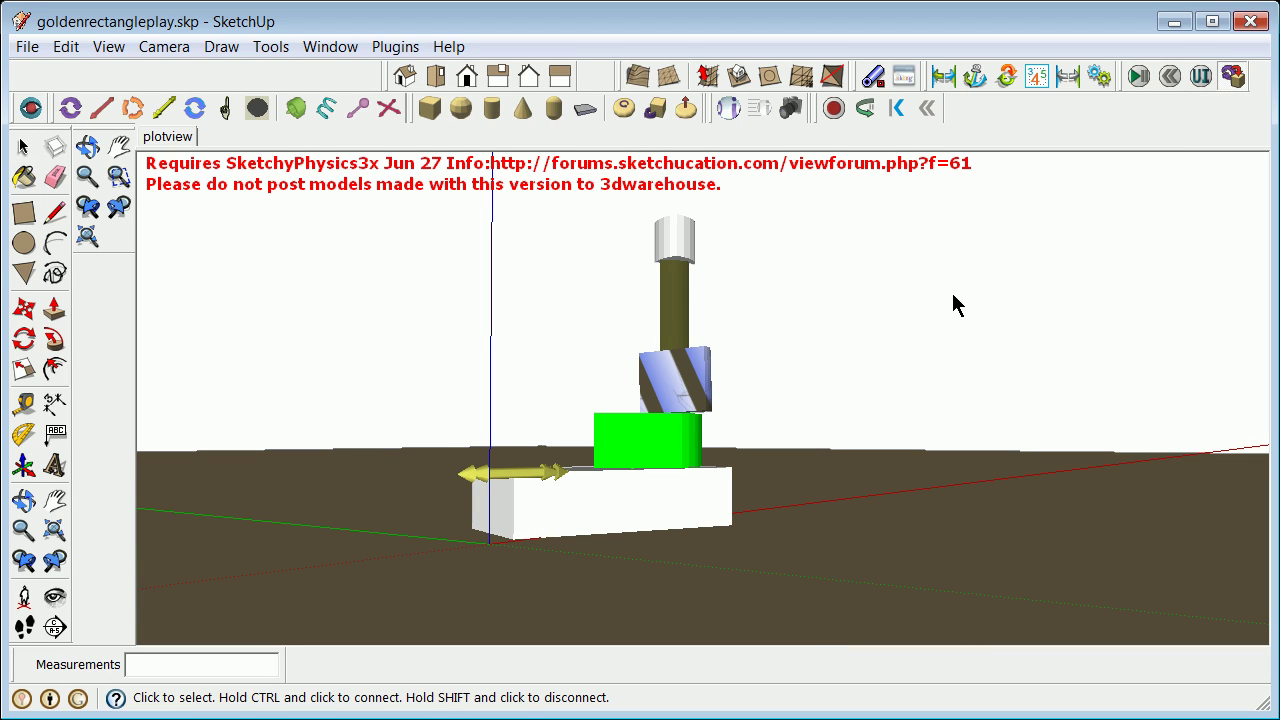
left_click(541, 482)
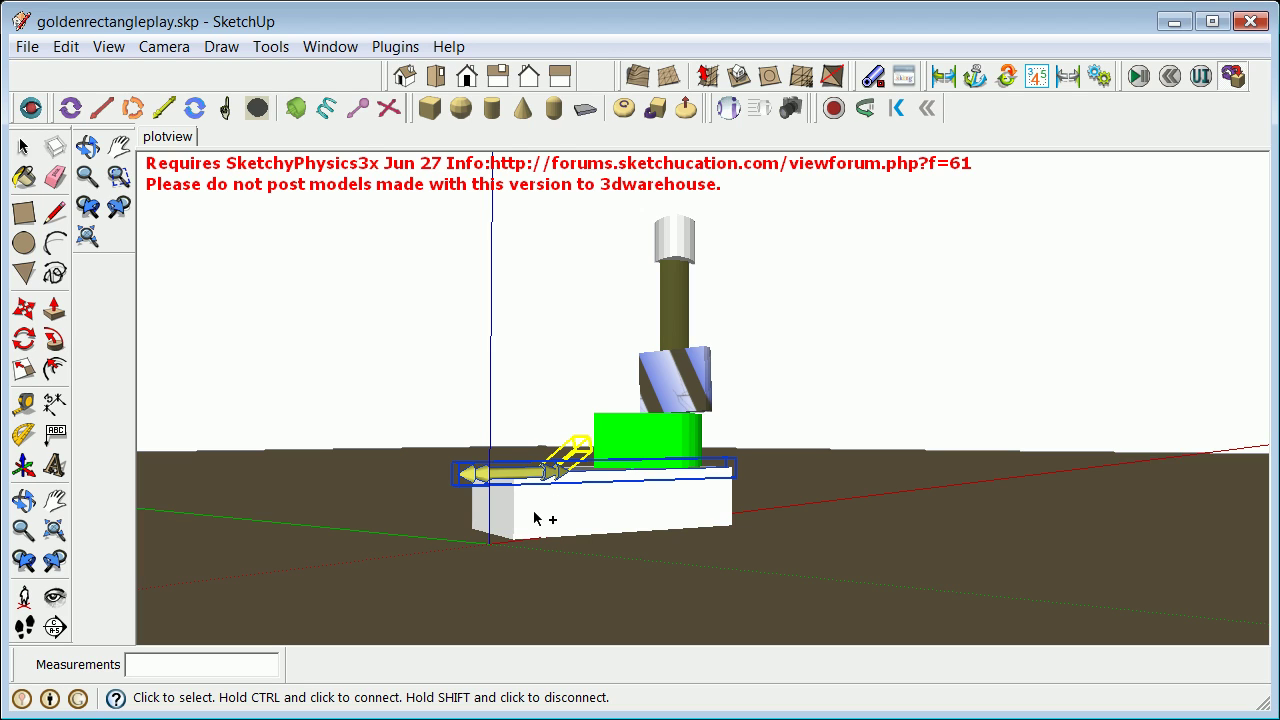
left_click(533, 515, "ctrl")
left_click(24, 147)
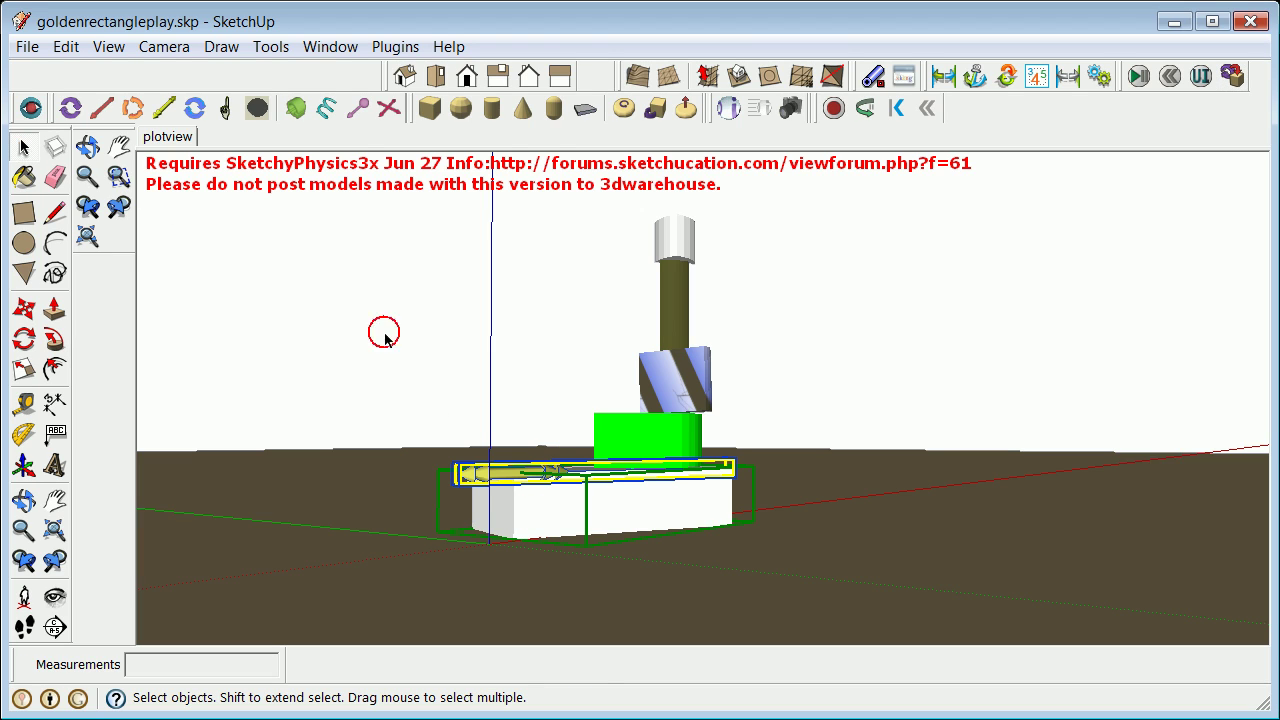
left_click(434, 340)
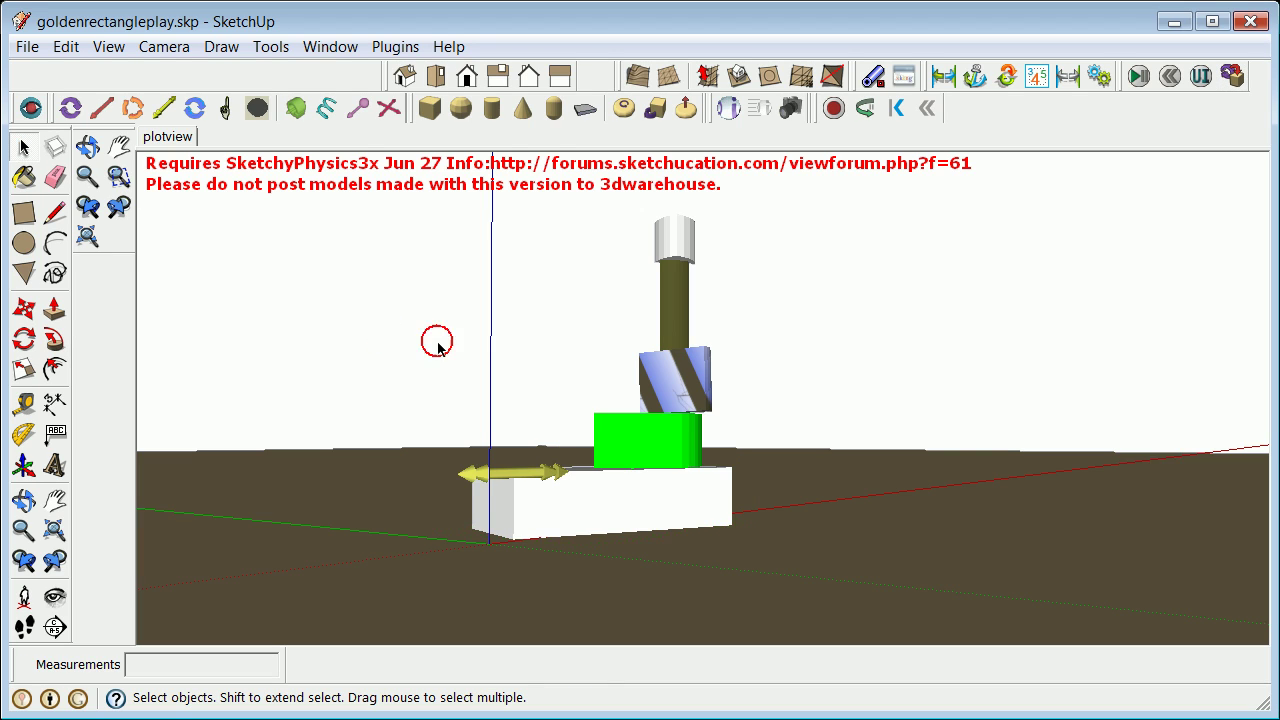
Run the physics simulation, raise the piston control to about 0.93, then close the controls and reset the simulation.
left_click(1138, 80)
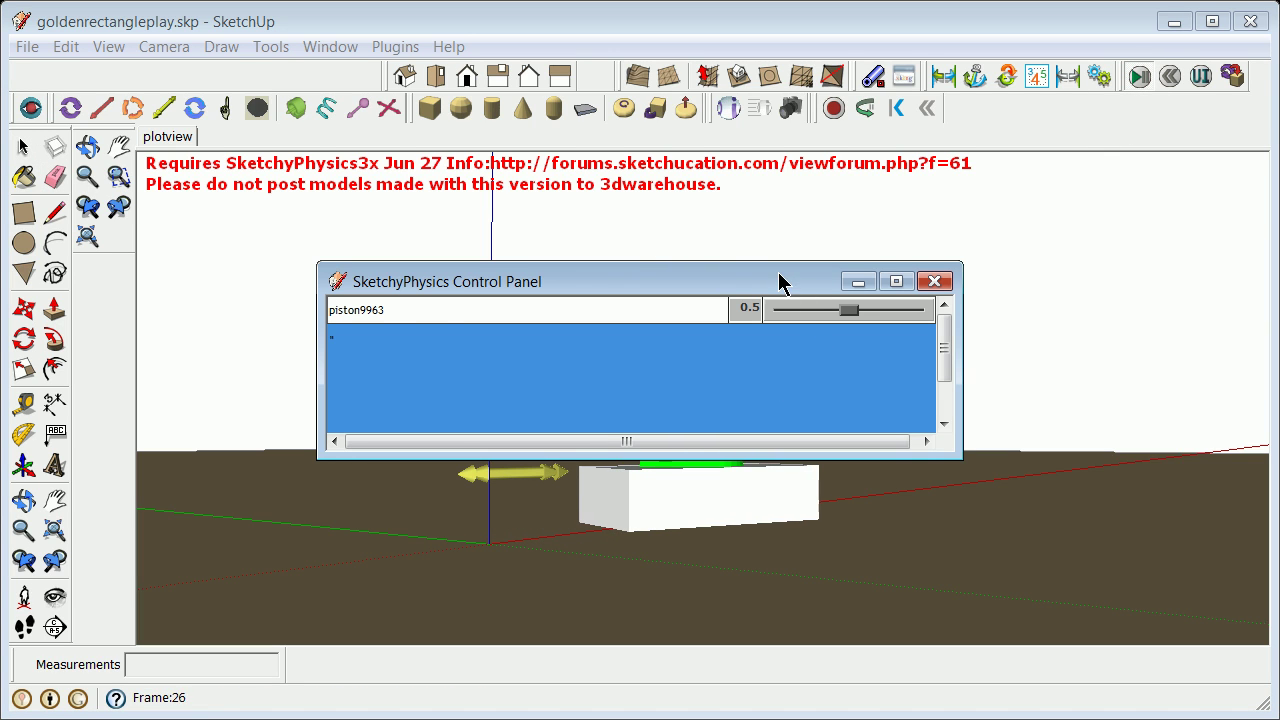
mouse_move(787, 279)
left_mouse_down()
mouse_move(968, 226)
mouse_move(888, 235)
mouse_move(811, 321)
mouse_move(931, 321)
left_mouse_up()
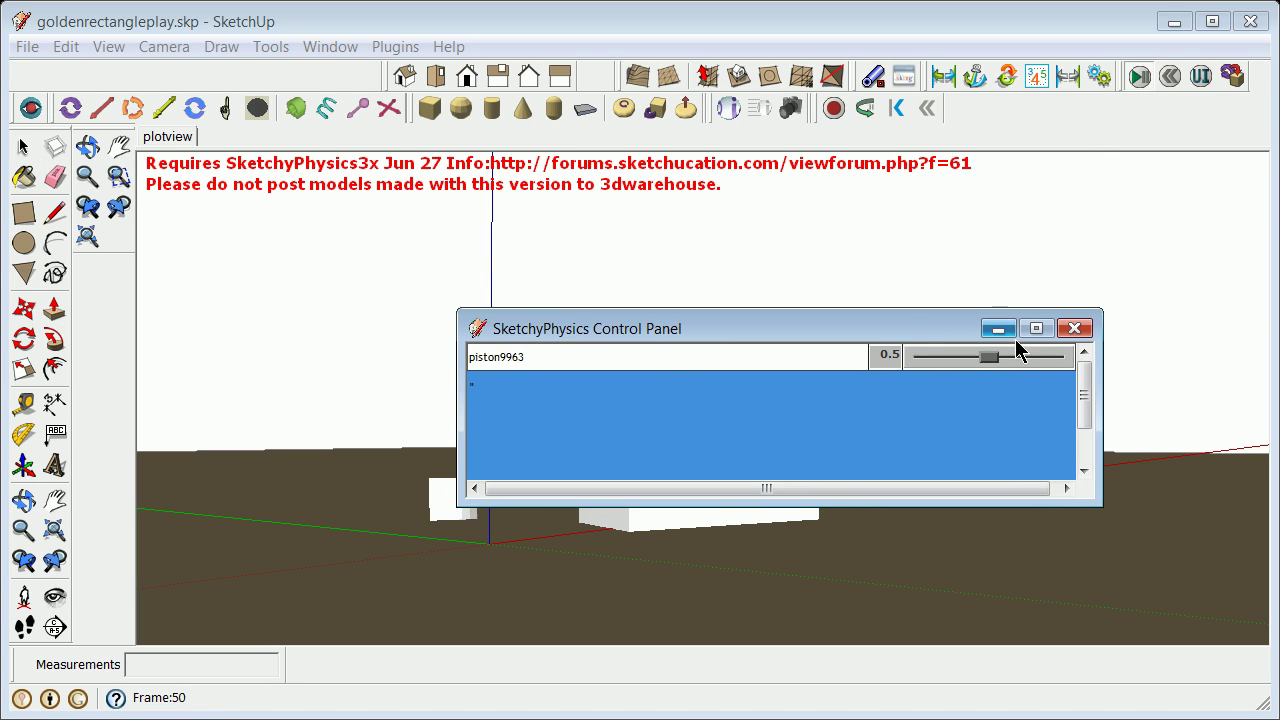
left_click_drag(988, 356, 1060, 369)
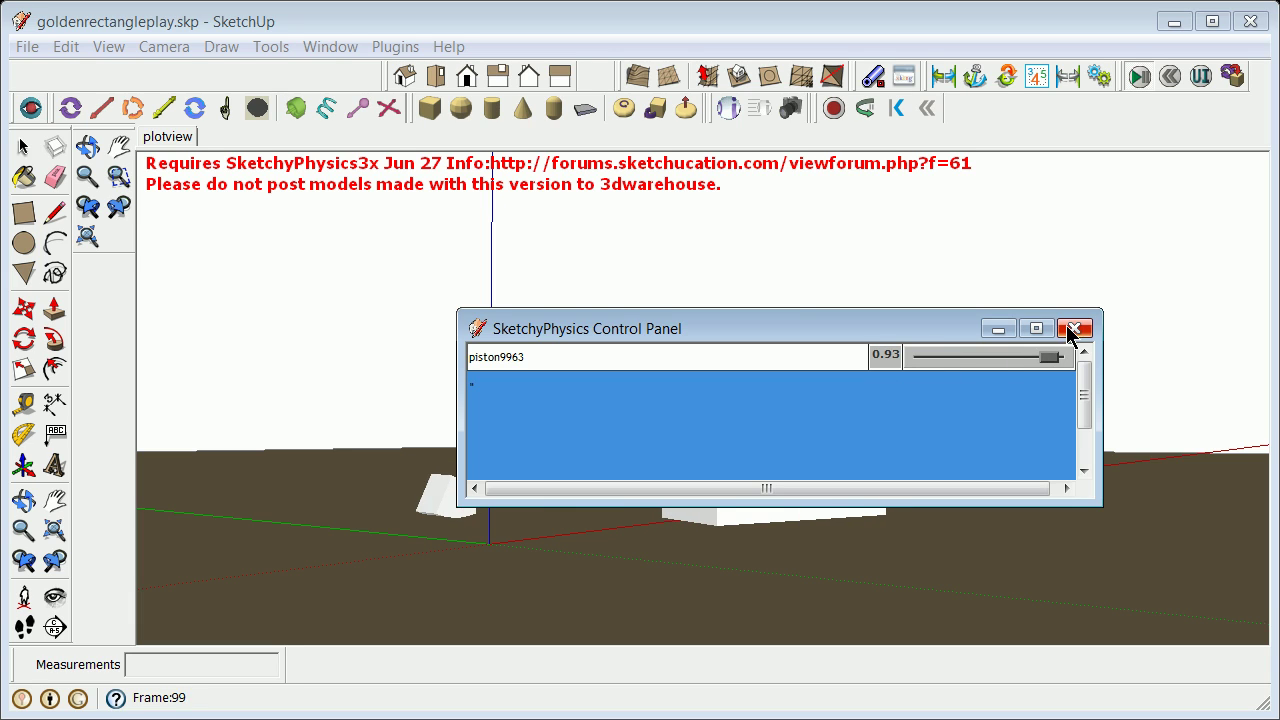
left_click(1074, 328)
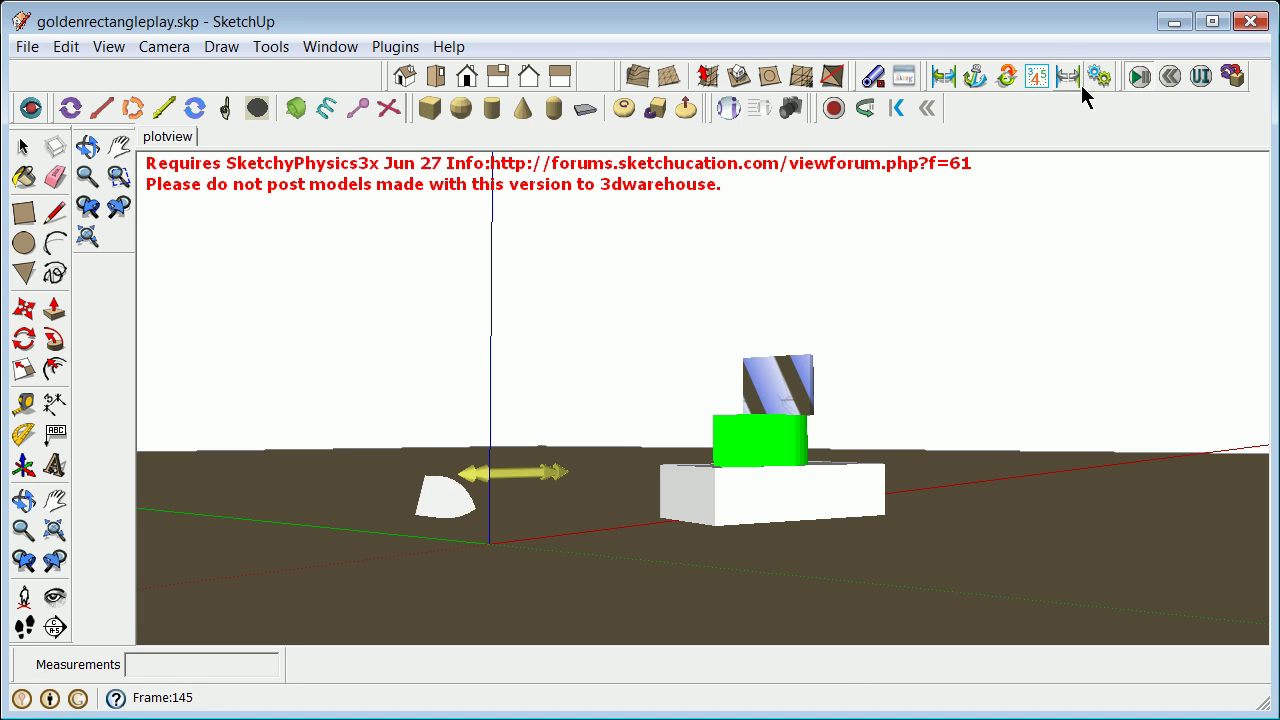
left_click(1168, 77)
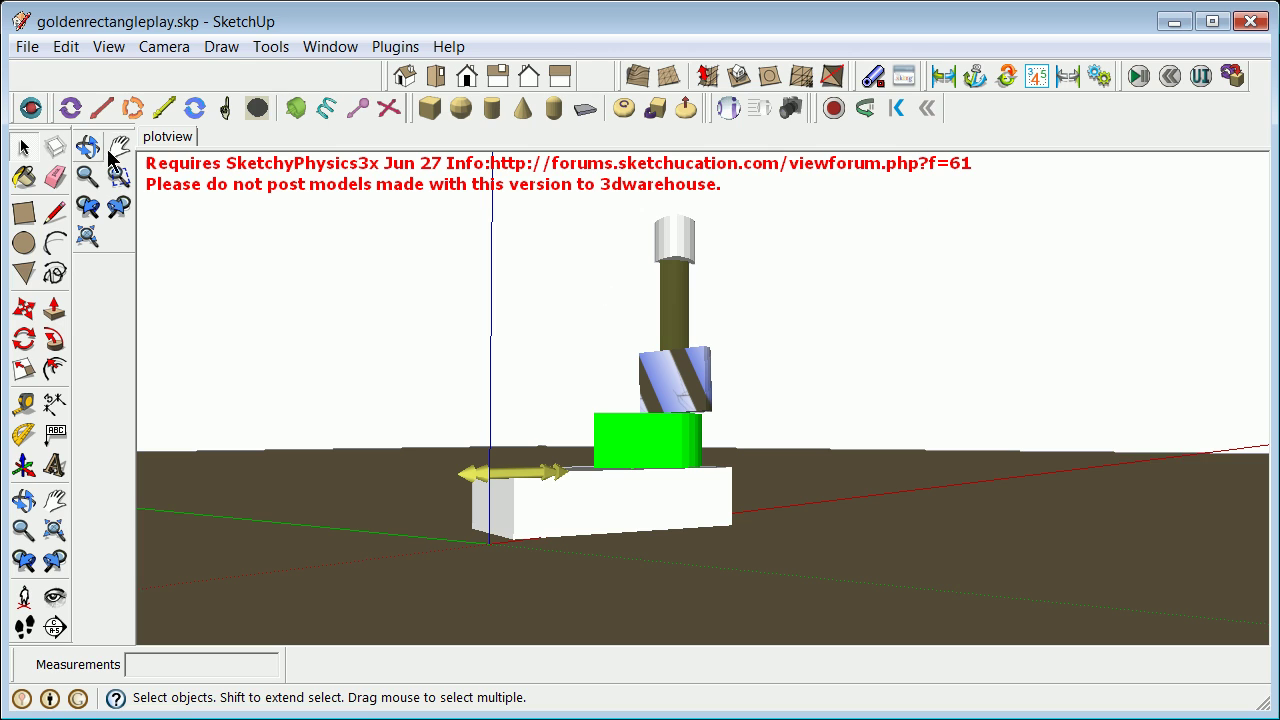
Rerun the simulation with the control panel moved clear of the model, adjust the piston control, then reset the simulation.
left_click(1138, 77)
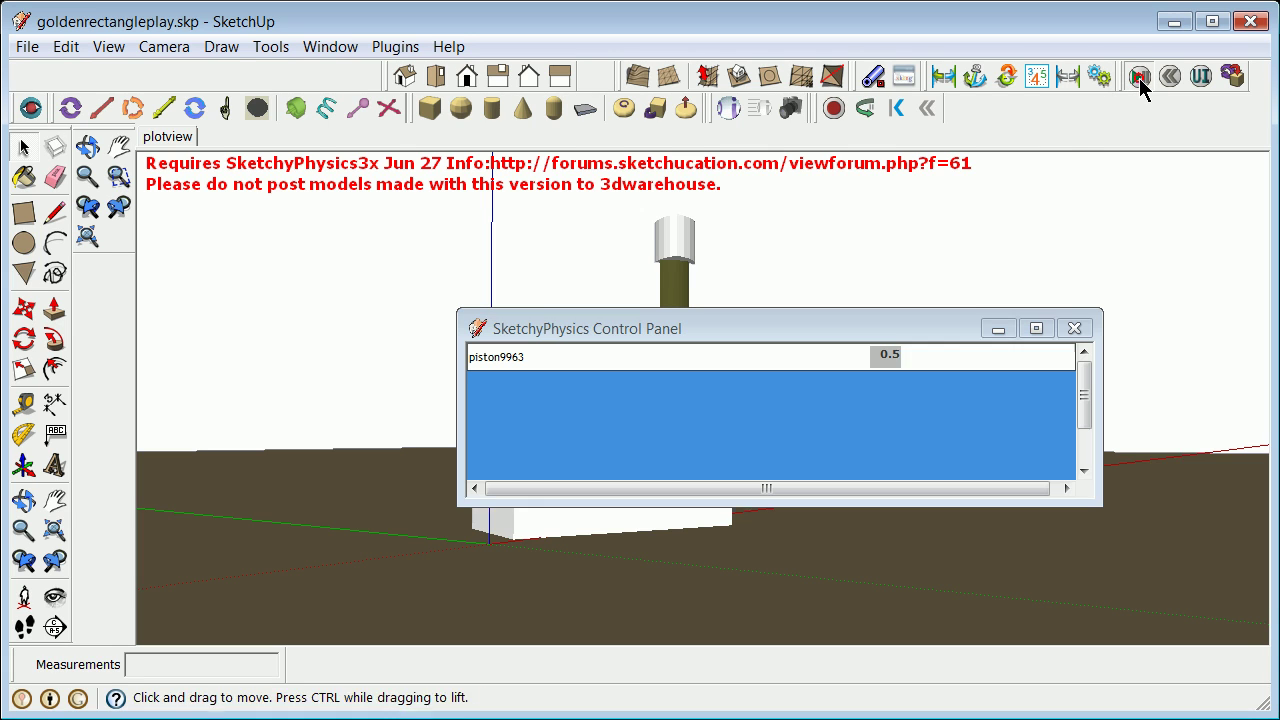
mouse_move(844, 326)
left_mouse_down()
mouse_move(972, 470)
mouse_move(978, 565)
mouse_move(960, 570)
left_mouse_up()
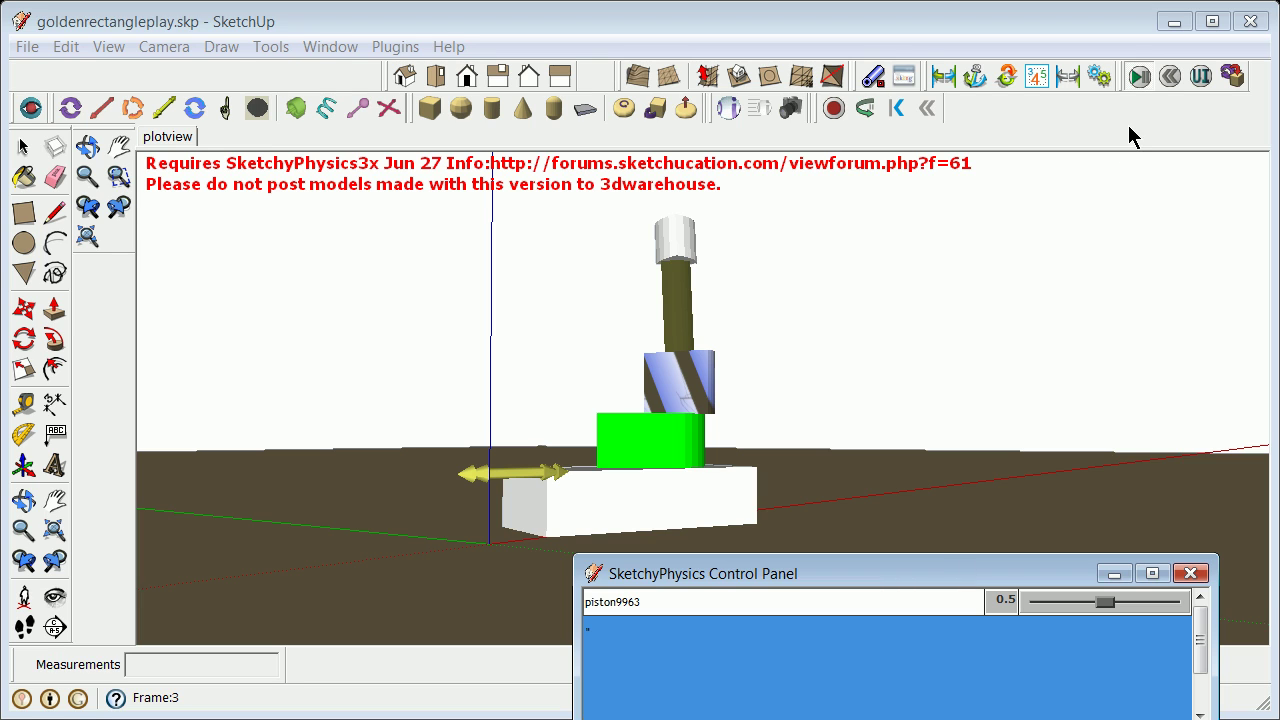
left_click(1140, 77)
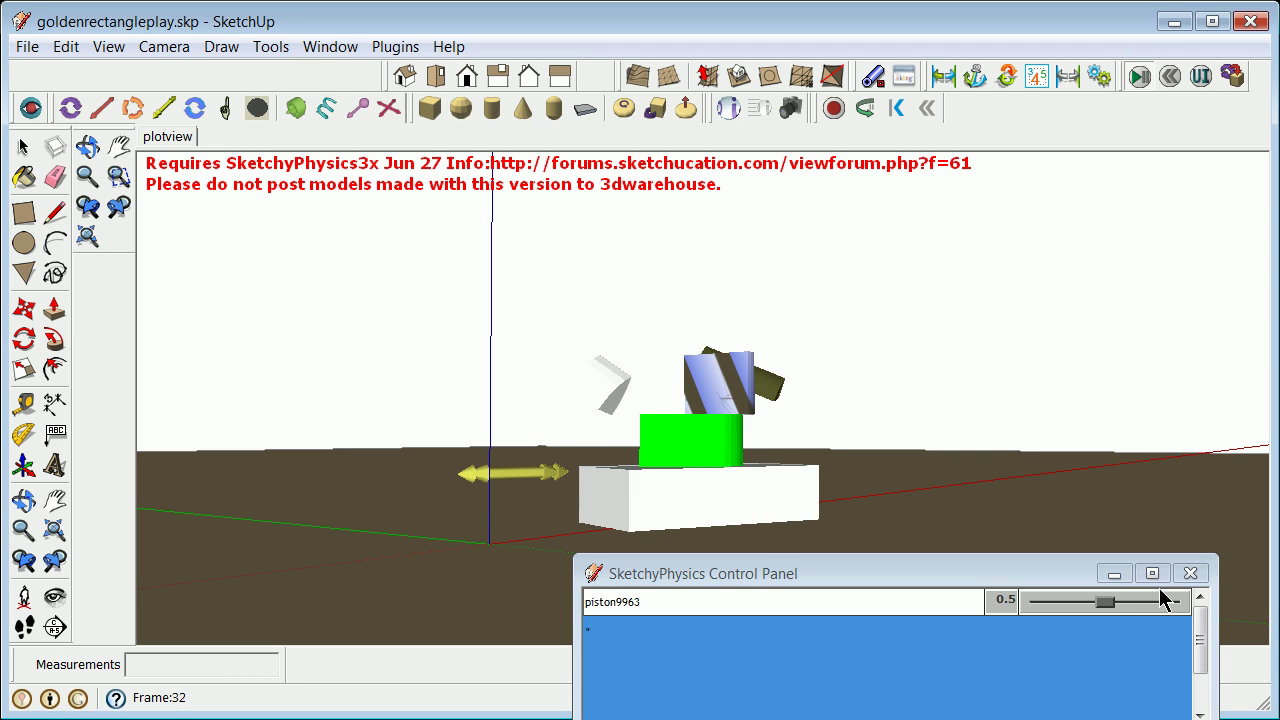
left_click_drag(1112, 605, 1130, 628)
left_click(1190, 573)
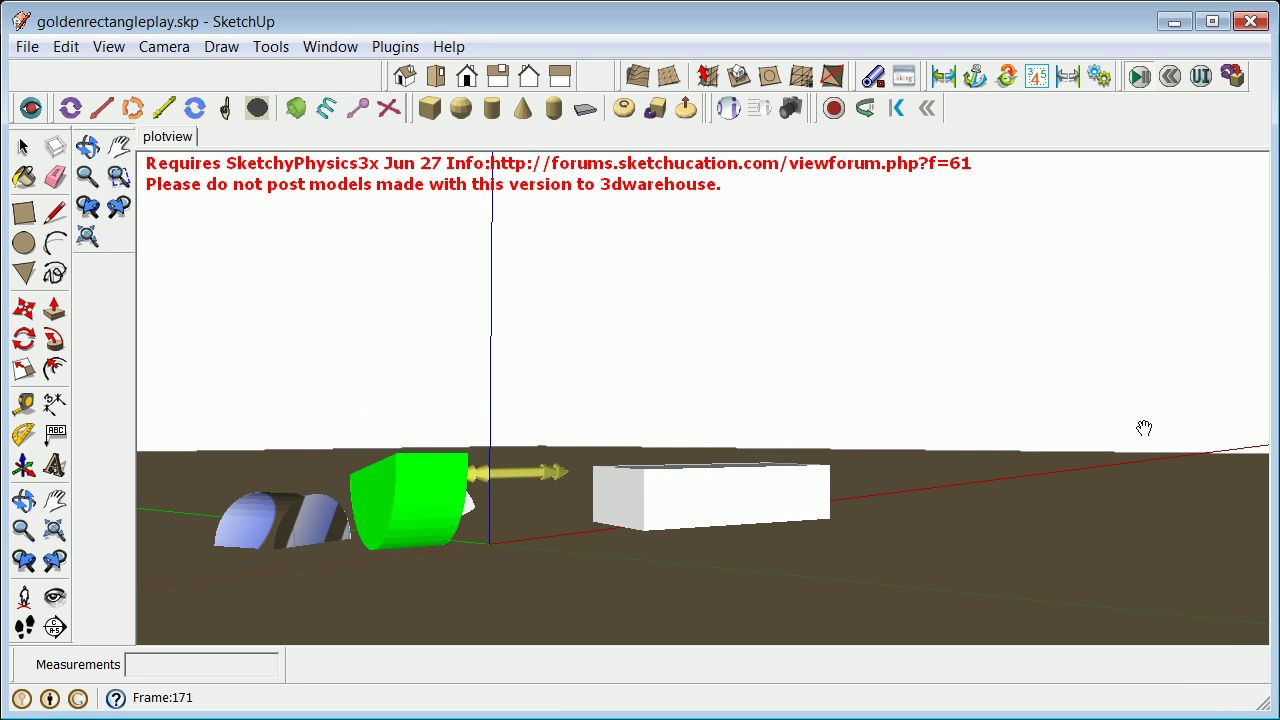
left_click(1165, 77)
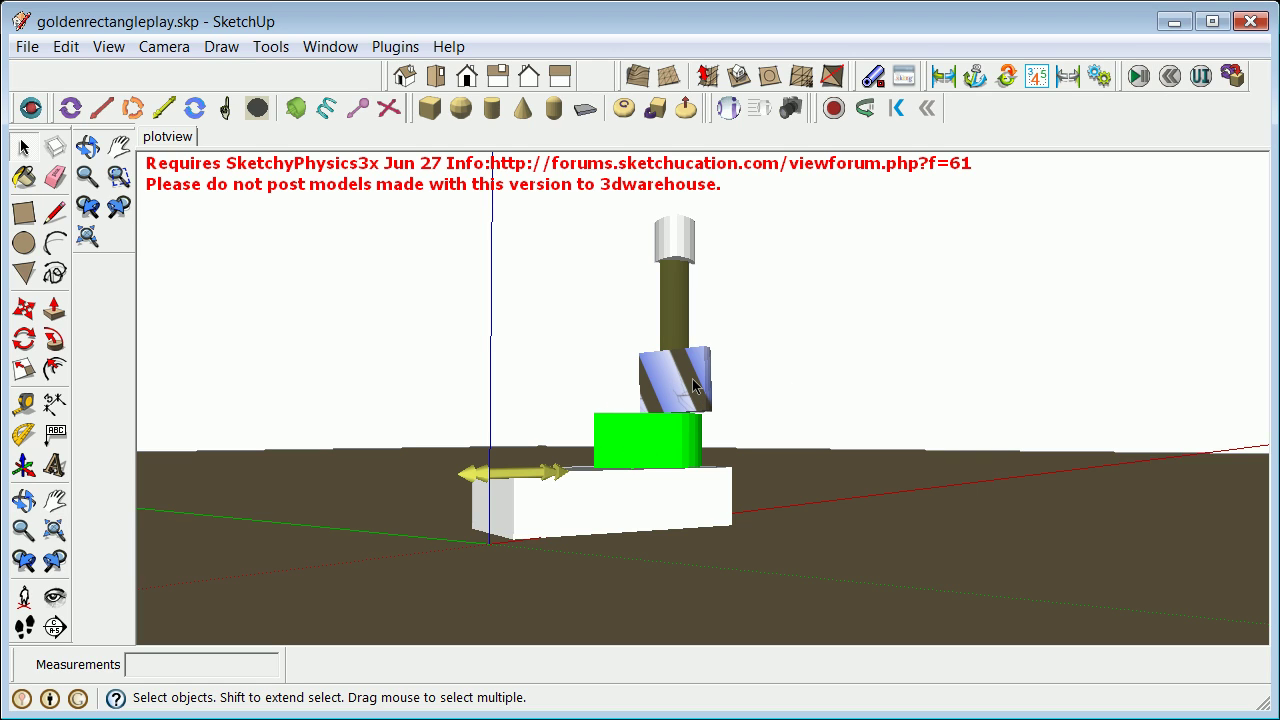
Enable the Magnet property on the green block with a strength of 1000 in the SketchyPhysics Inspector.
left_click(670, 446)
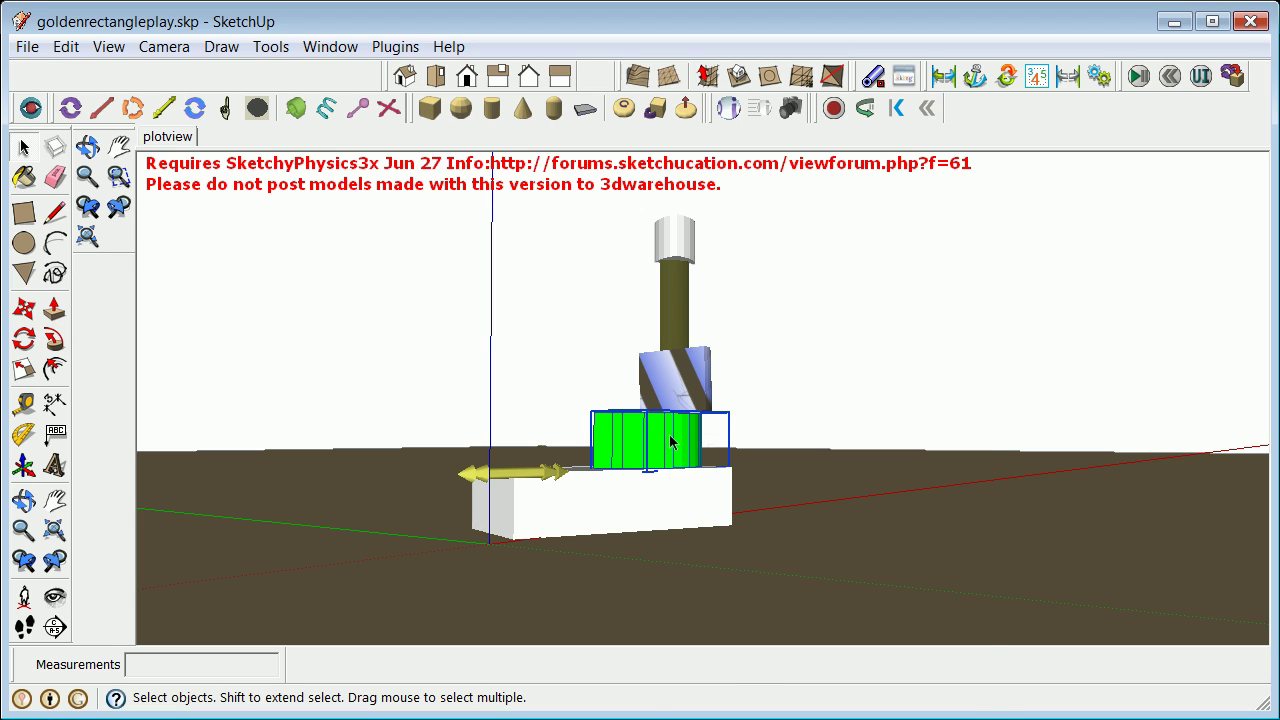
right_click(670, 442)
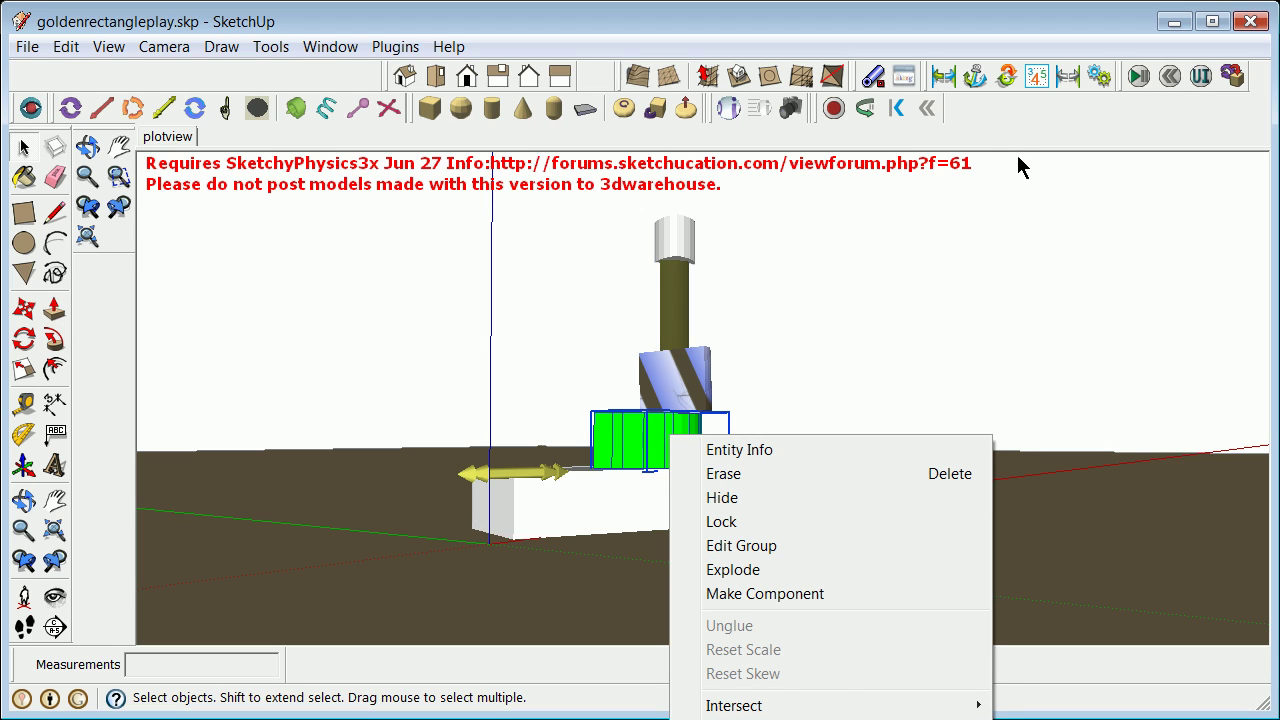
left_click(811, 377)
left_click(637, 439)
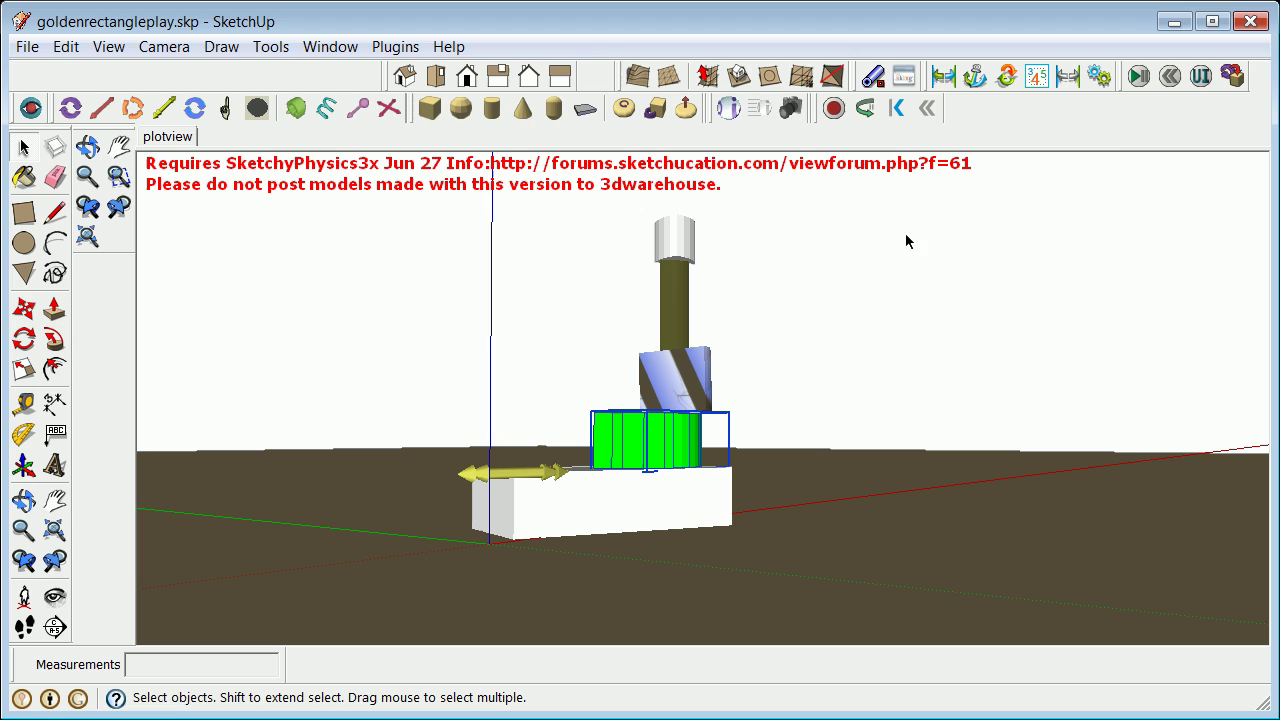
left_click(1200, 75)
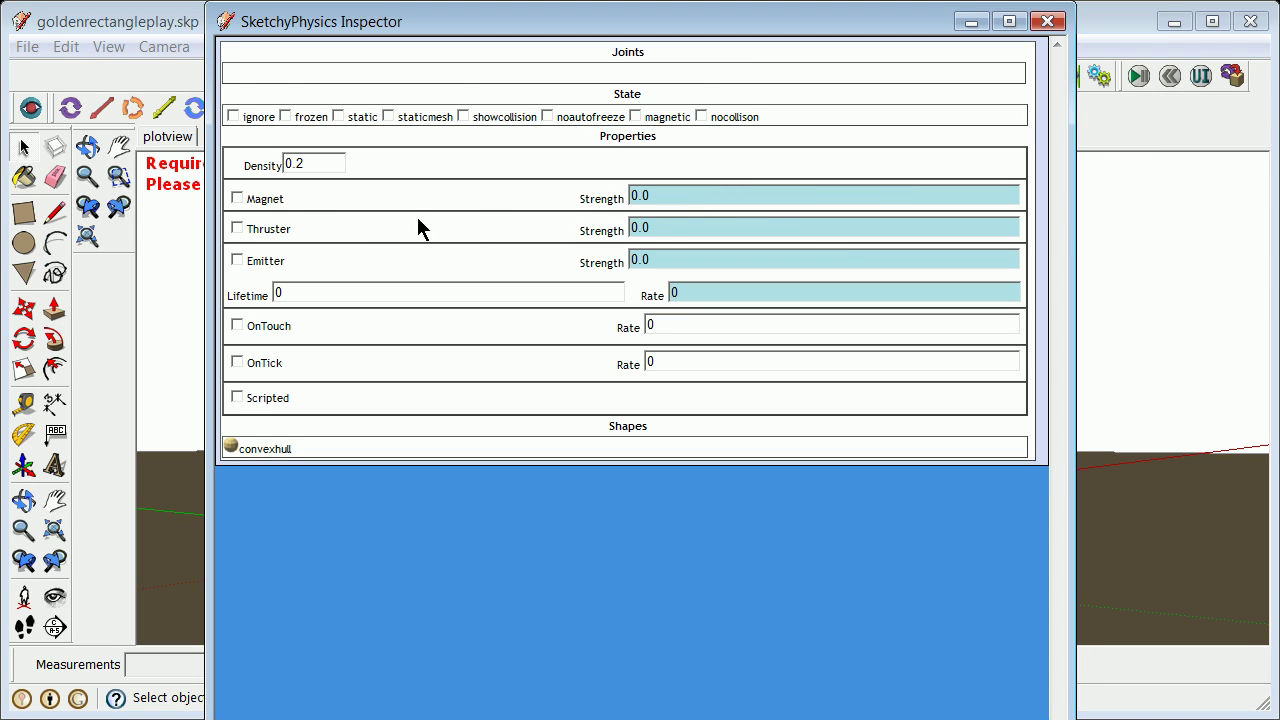
left_click(238, 198)
left_click_drag(665, 196, 585, 198)
type("1000")
left_click(1047, 21)
Try to load the blue striped block's physics properties in the SketchyPhysics Inspector.
right_click(683, 389)
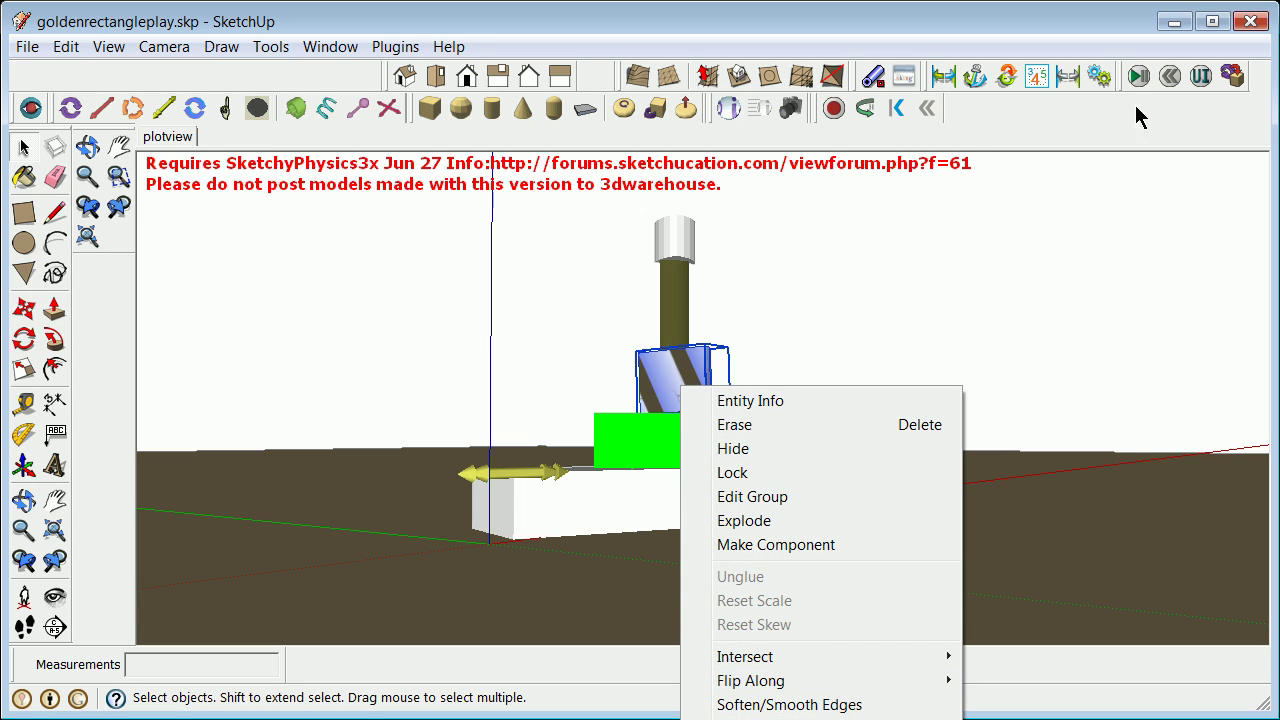
left_click(1198, 76)
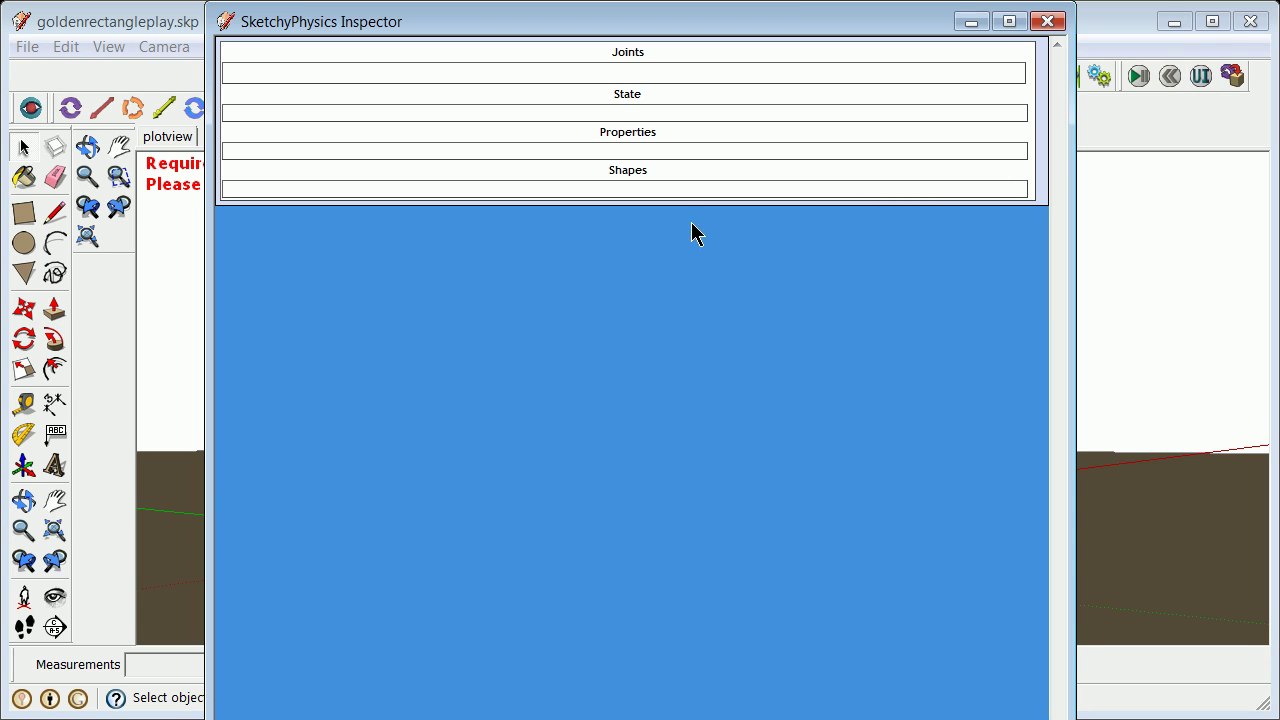
left_click(1048, 22)
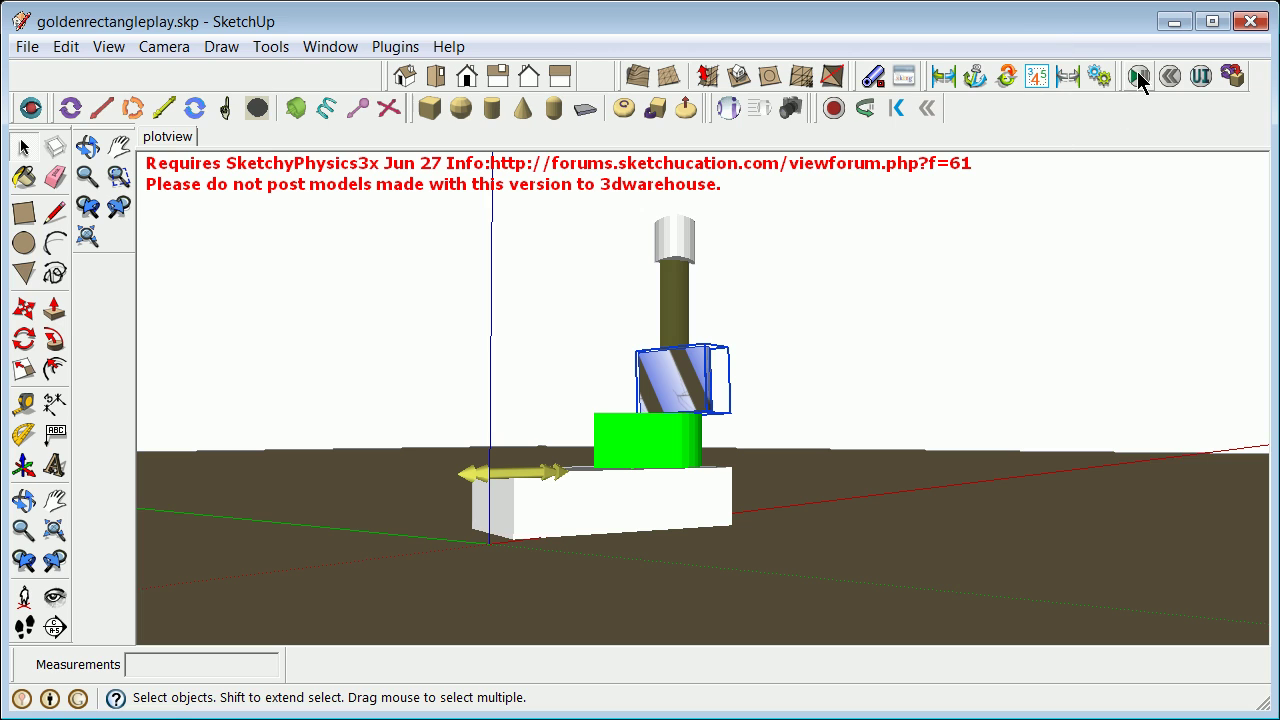
left_click(1199, 80)
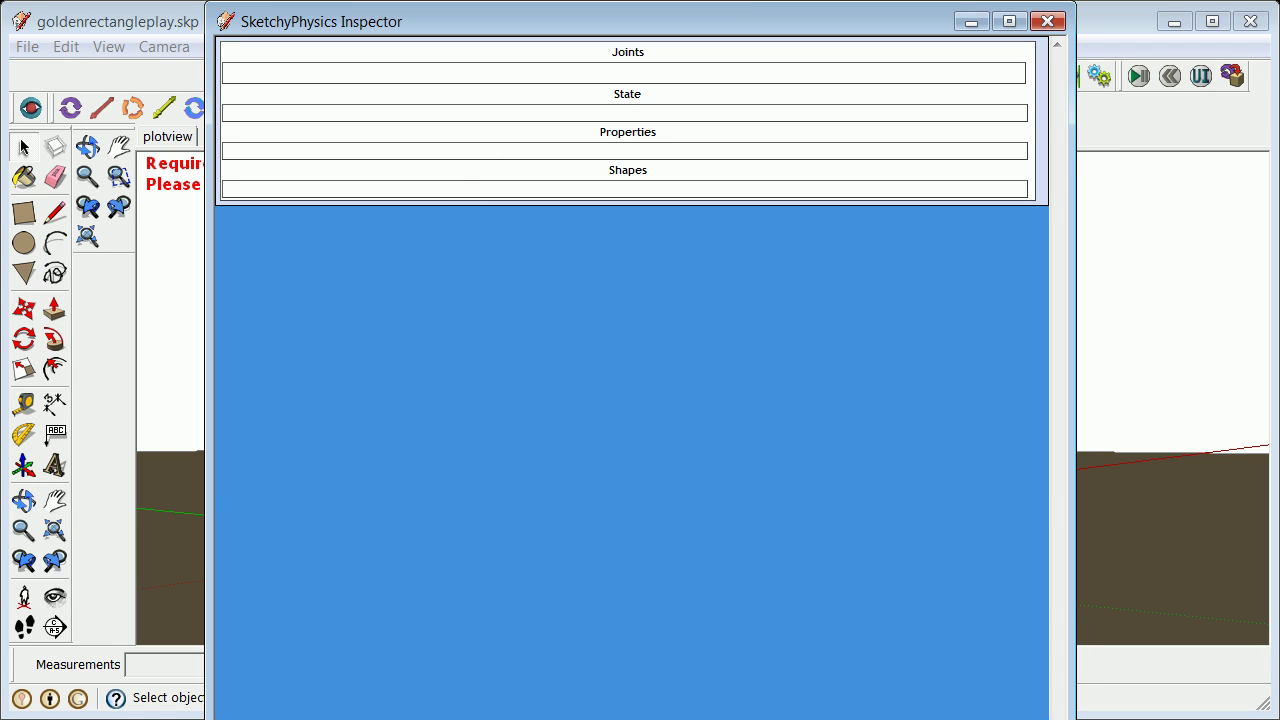
left_click(1057, 27)
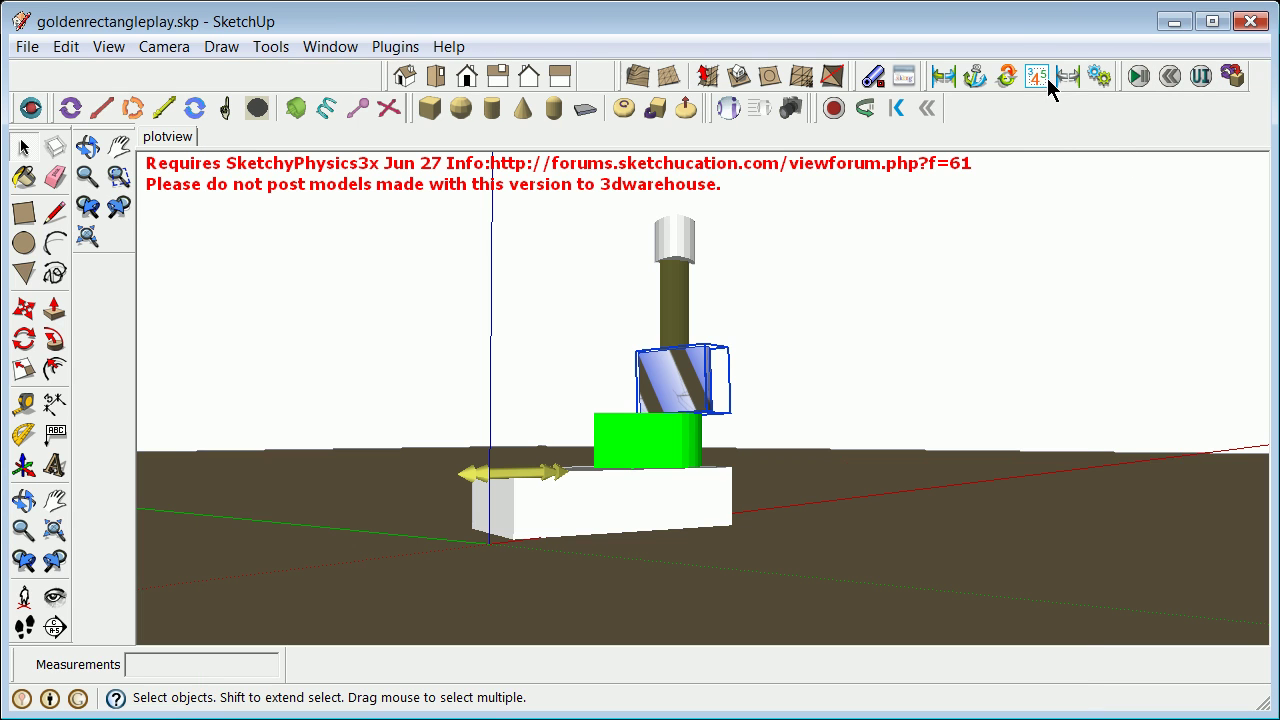
Save the goldenrectangleplay.skp model and exit SketchUp.
left_click(27, 47)
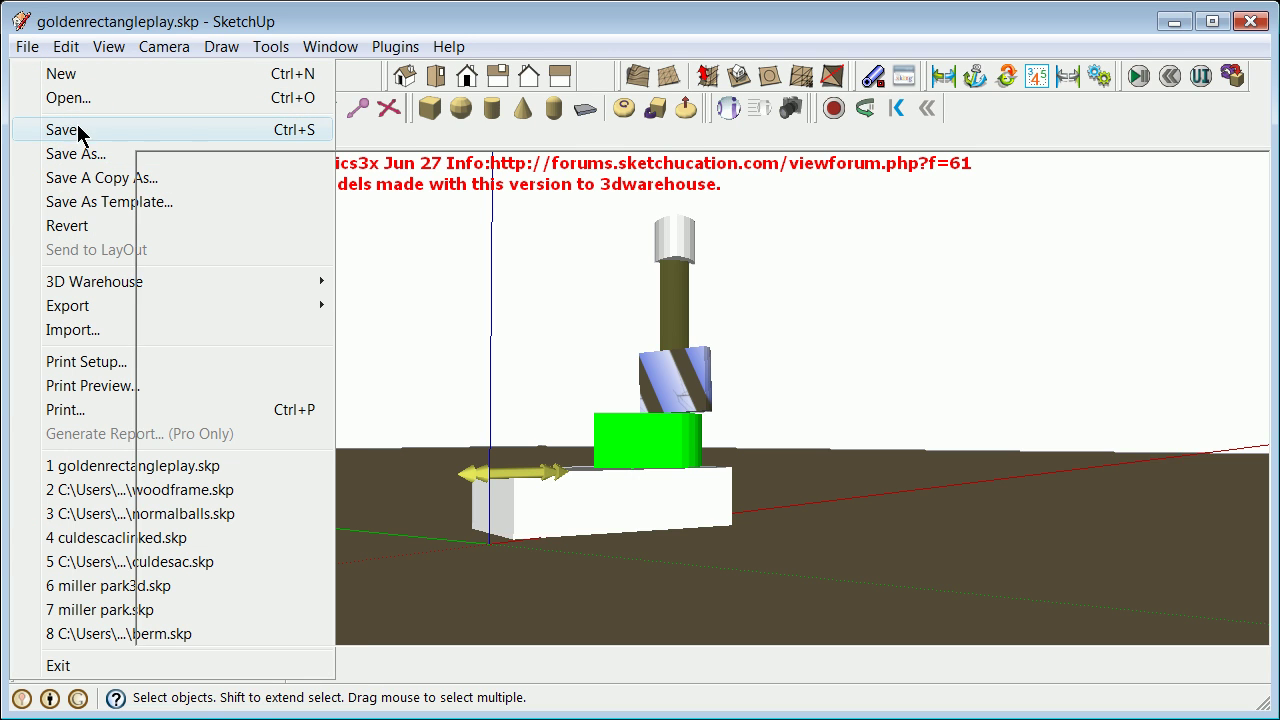
left_click(78, 130)
left_click(27, 47)
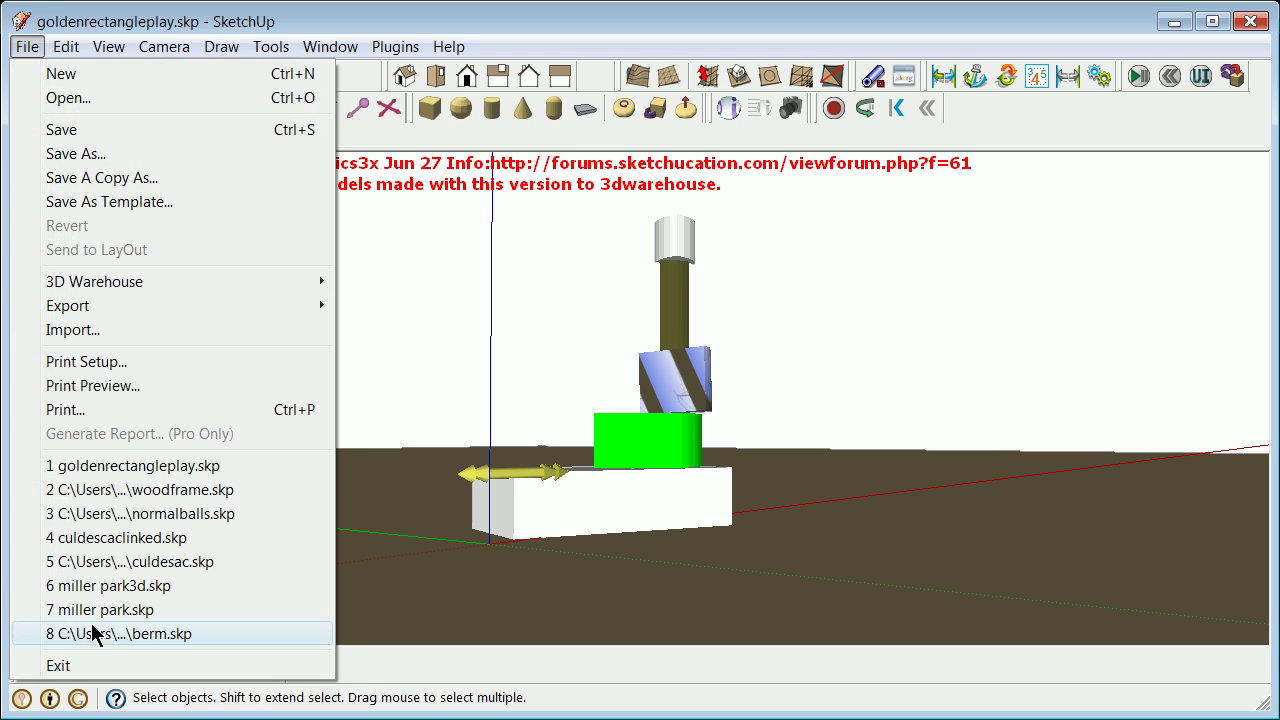
left_click(115, 665)
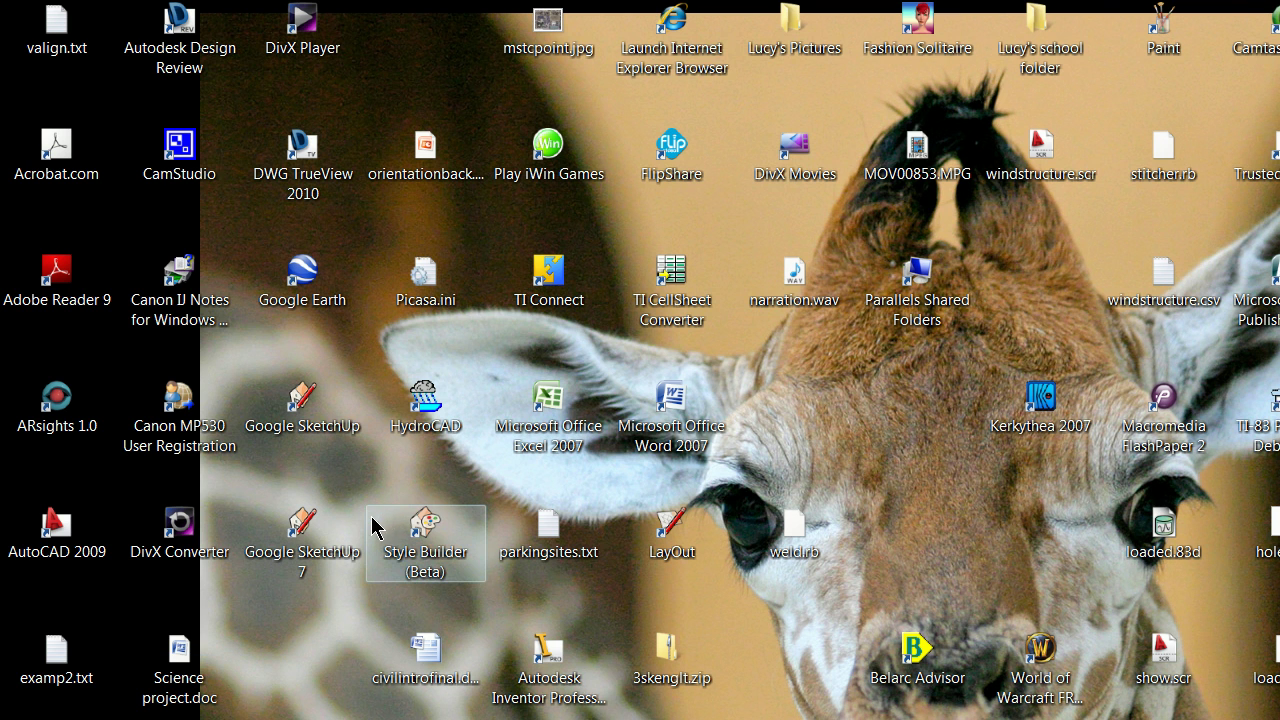
Relaunch Google SketchUp 7, reopen goldenrectangleplay.skp and switch to the Select tool.
double_click(305, 548)
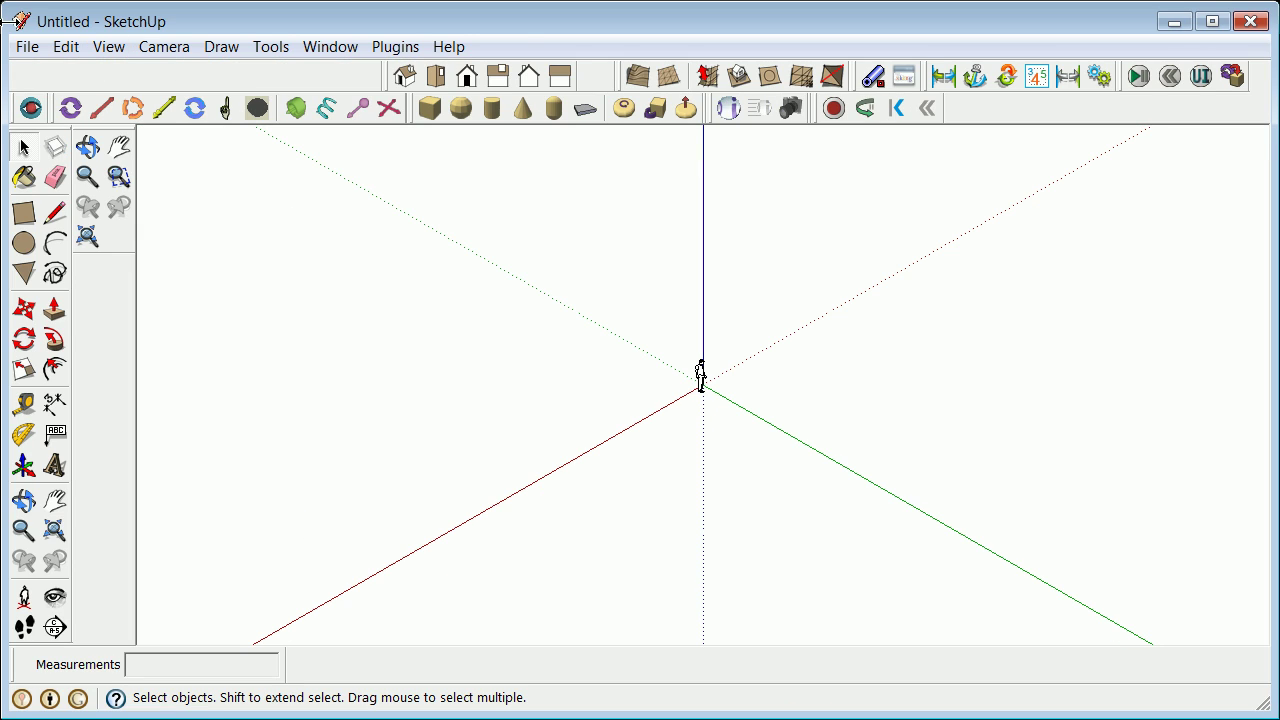
left_click(25, 46)
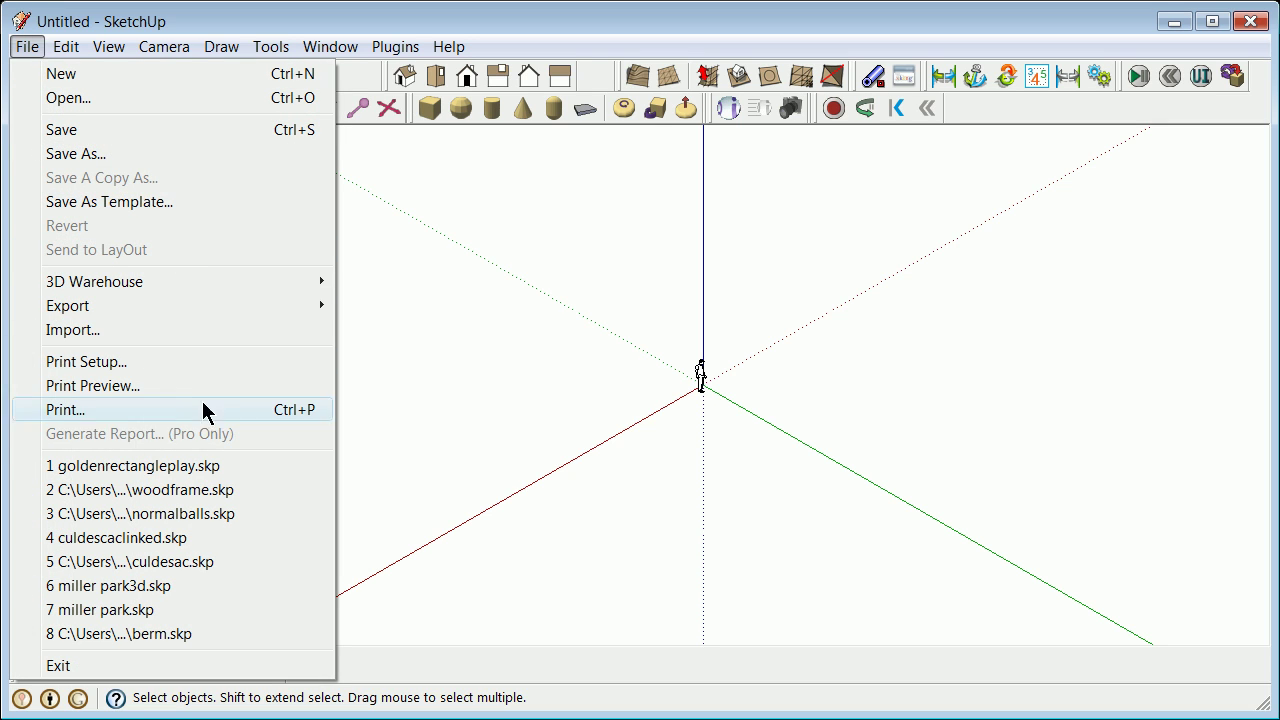
left_click(200, 465)
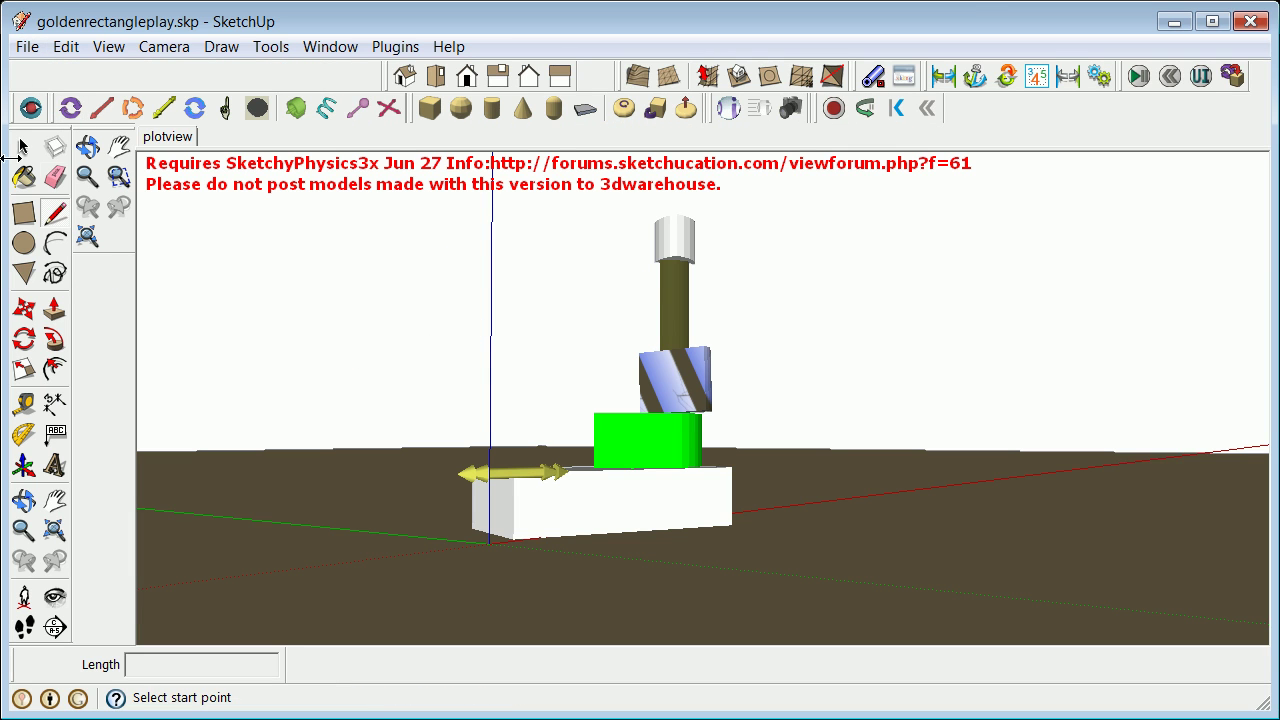
left_click(24, 148)
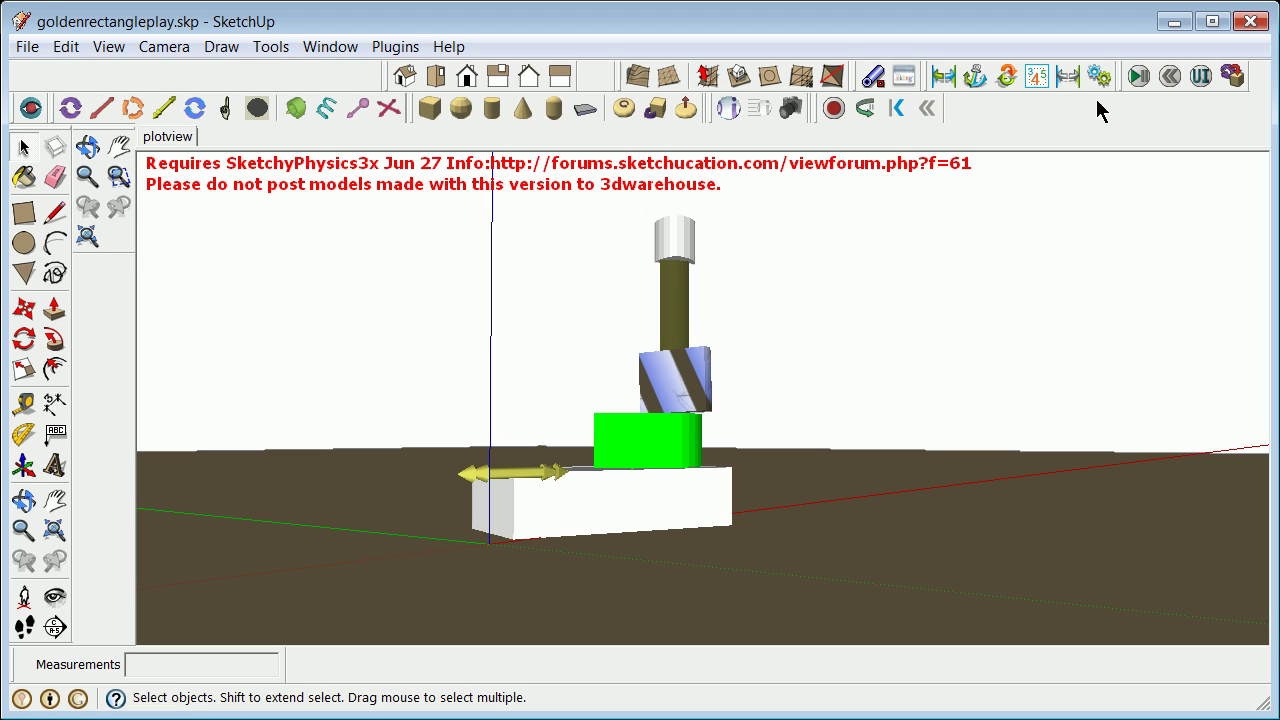
Give the blue striped block the magnetic state in the SketchyPhysics Inspector and clear the selection.
left_click(698, 383)
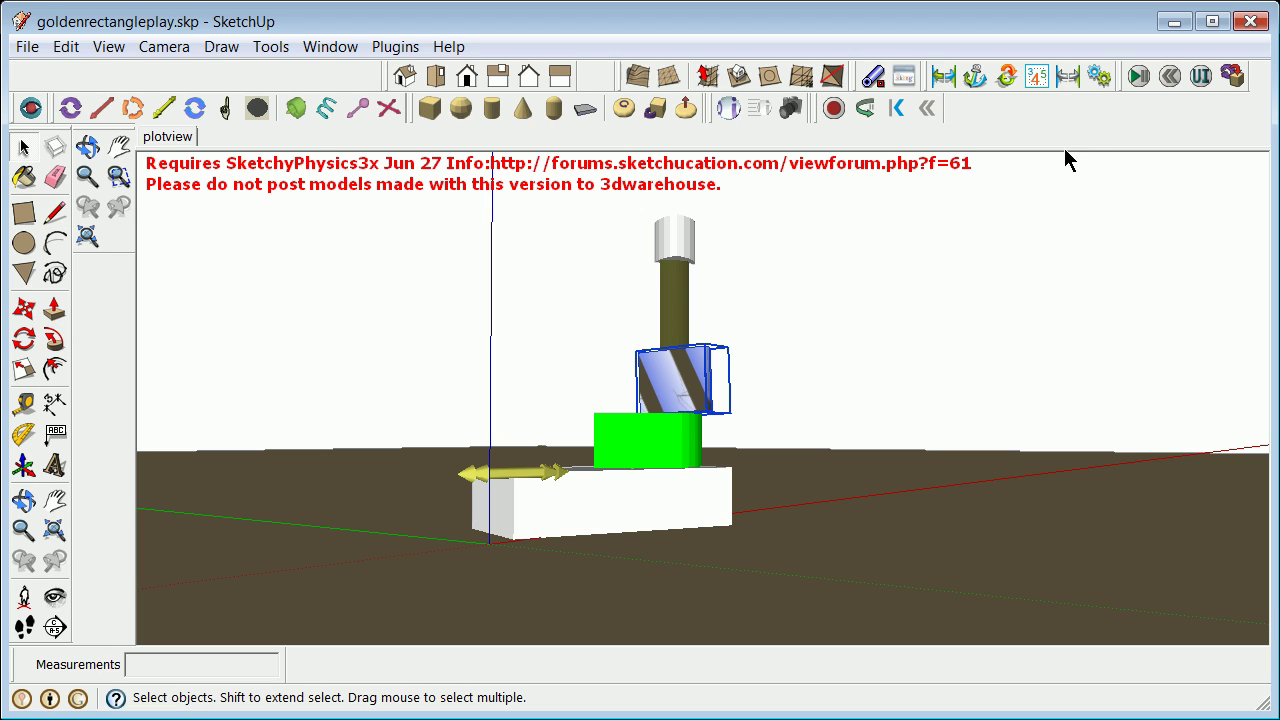
left_click(1201, 76)
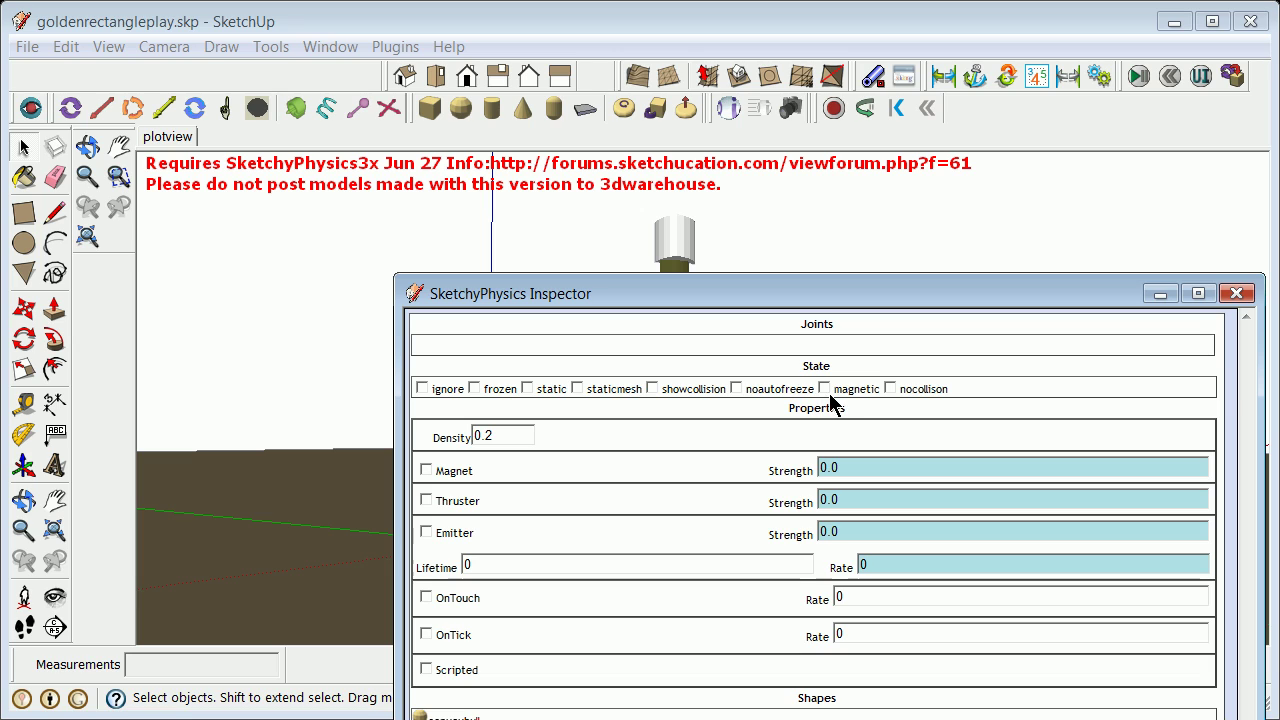
left_click(824, 388)
left_click(1236, 293)
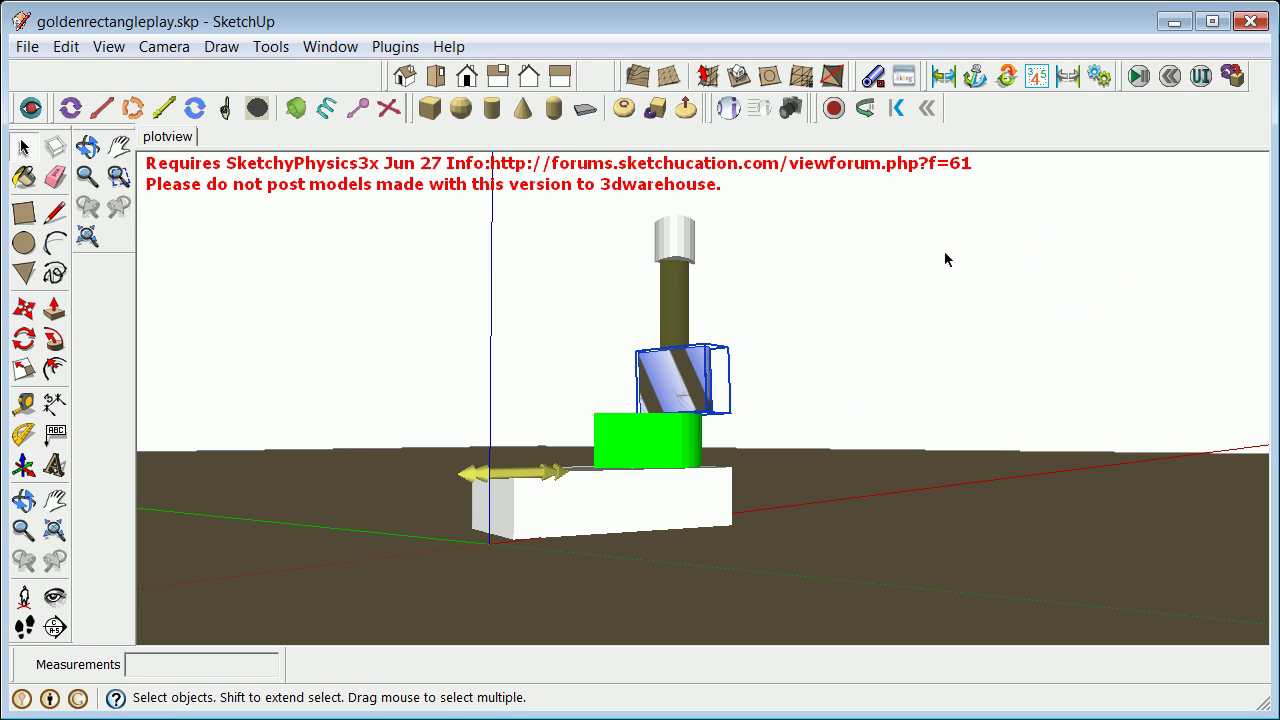
left_click(944, 252)
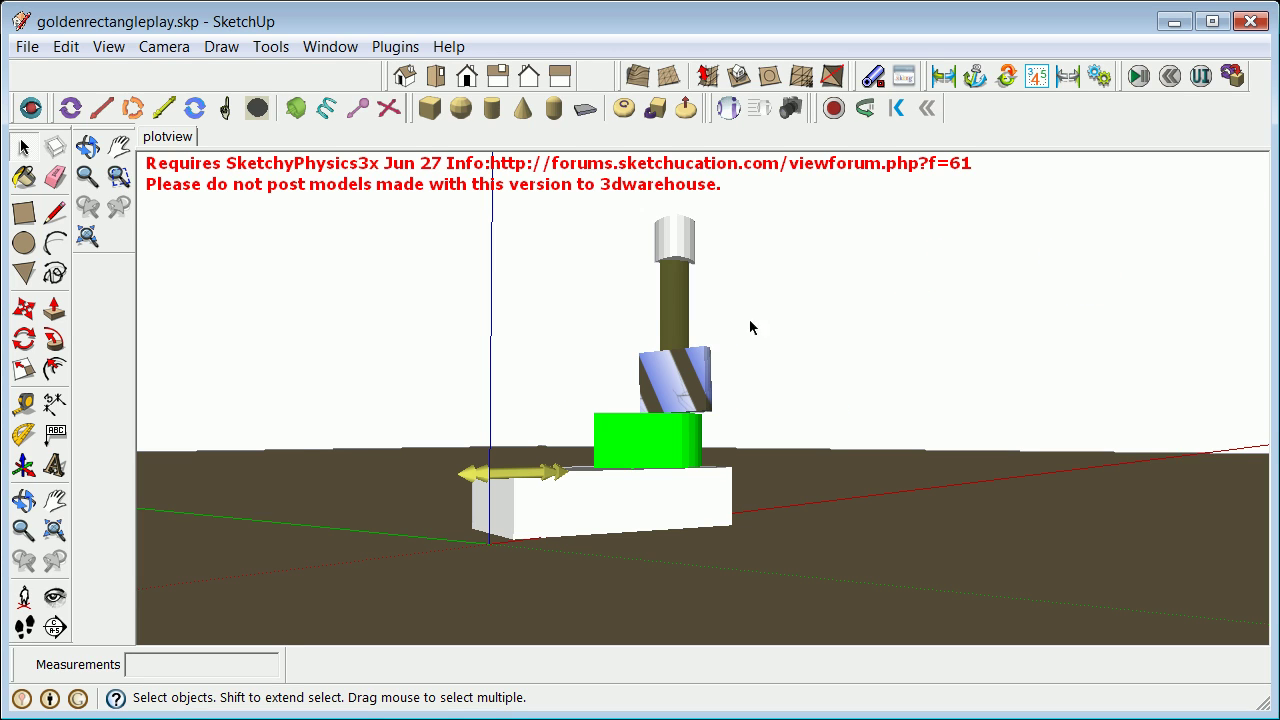
Give the dark olive cylinder the magnetic state, keeping the model open, and close the SketchyPhysics Inspector.
left_click(677, 316)
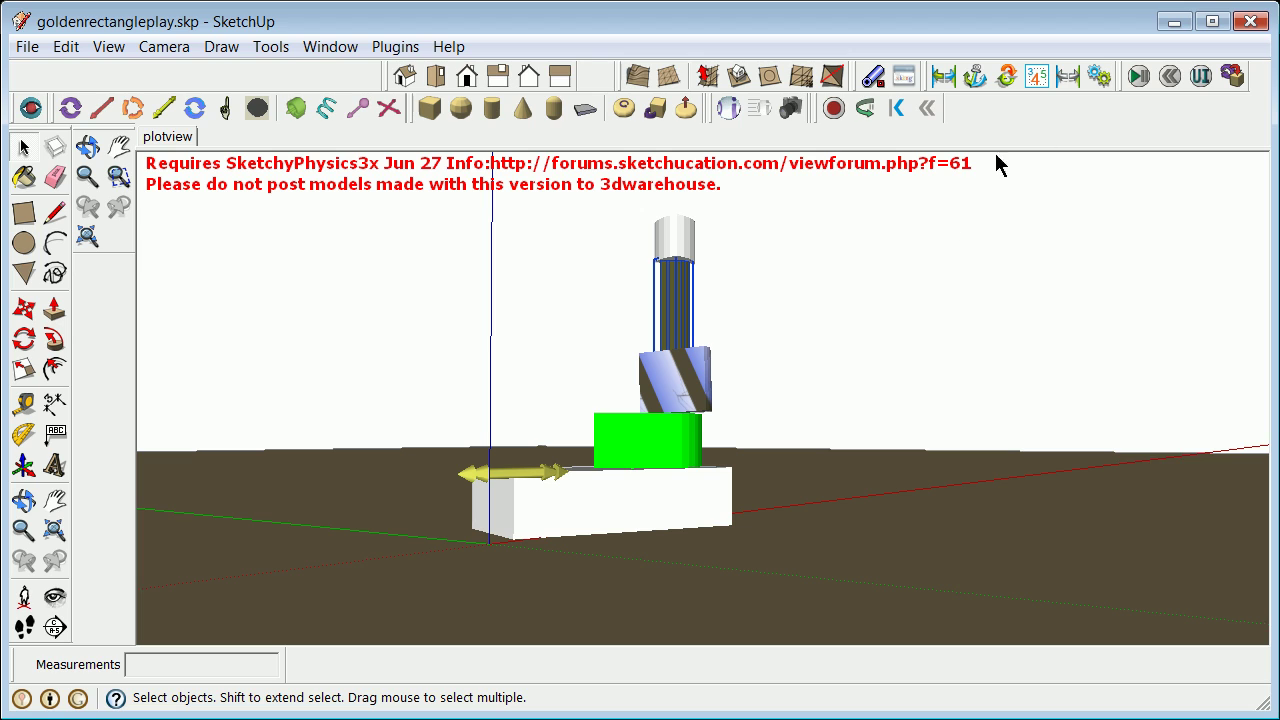
left_click(1199, 76)
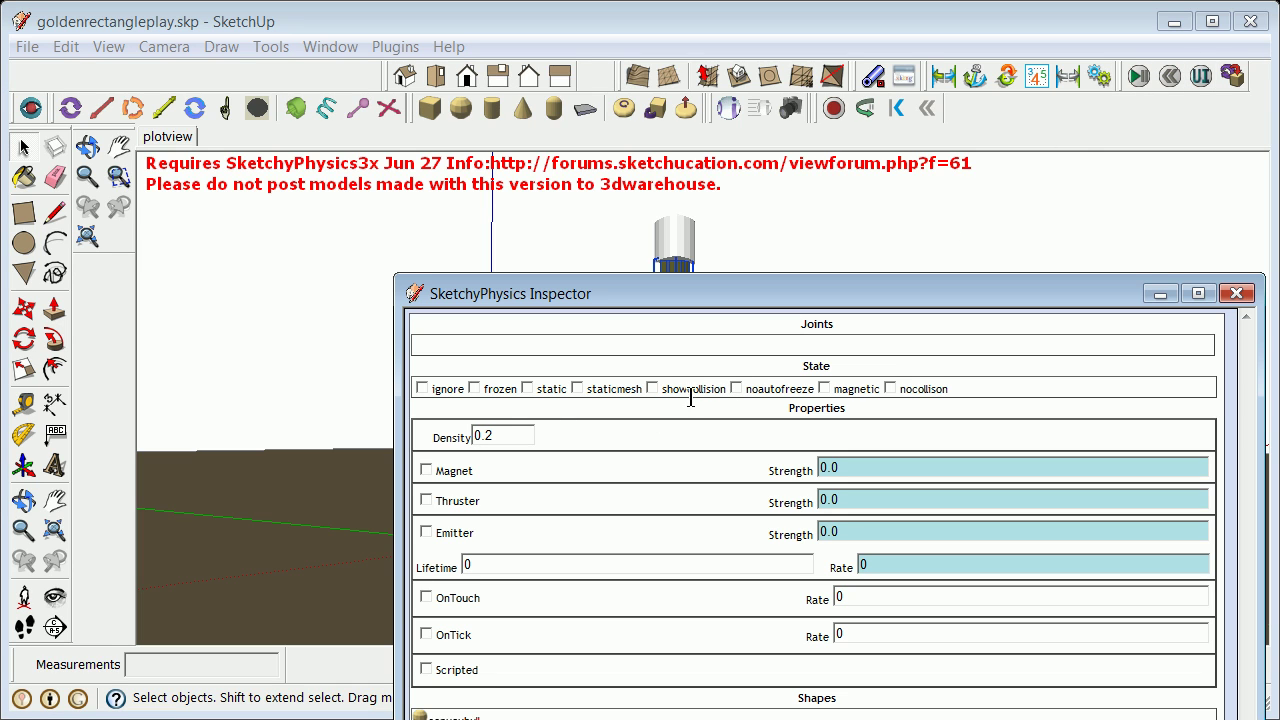
left_click(822, 388)
left_click(1249, 22)
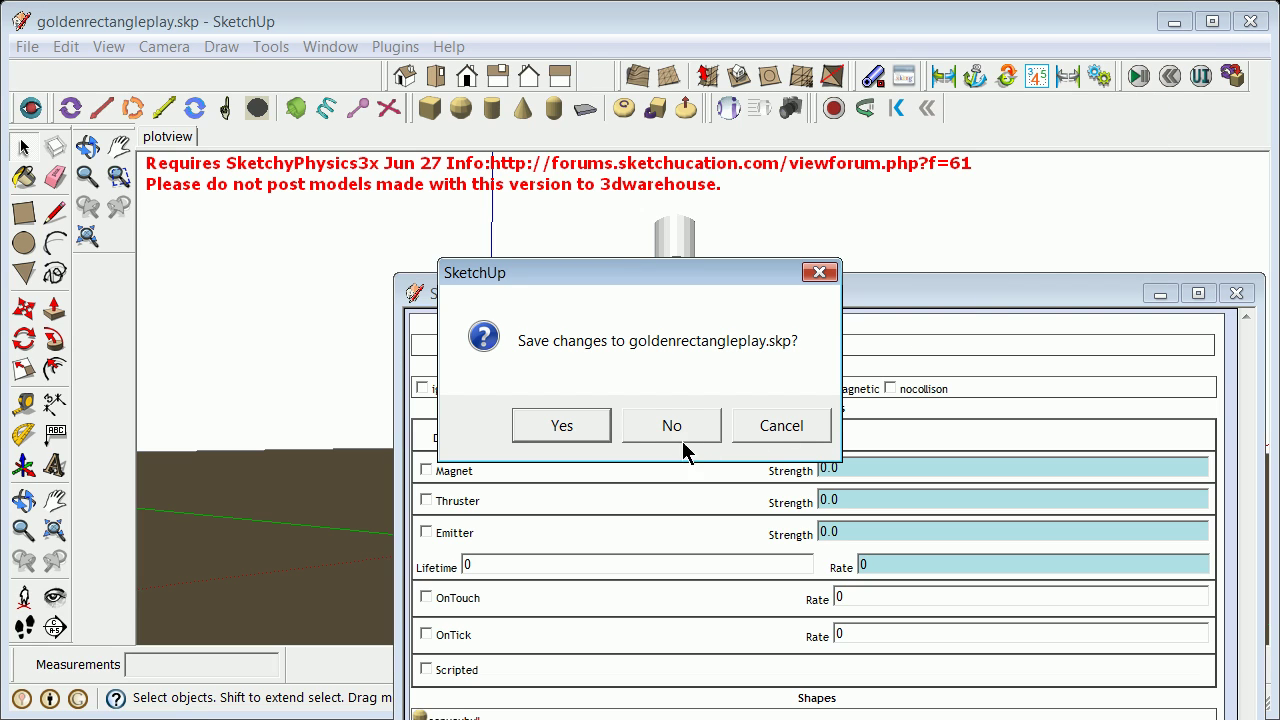
left_click(778, 432)
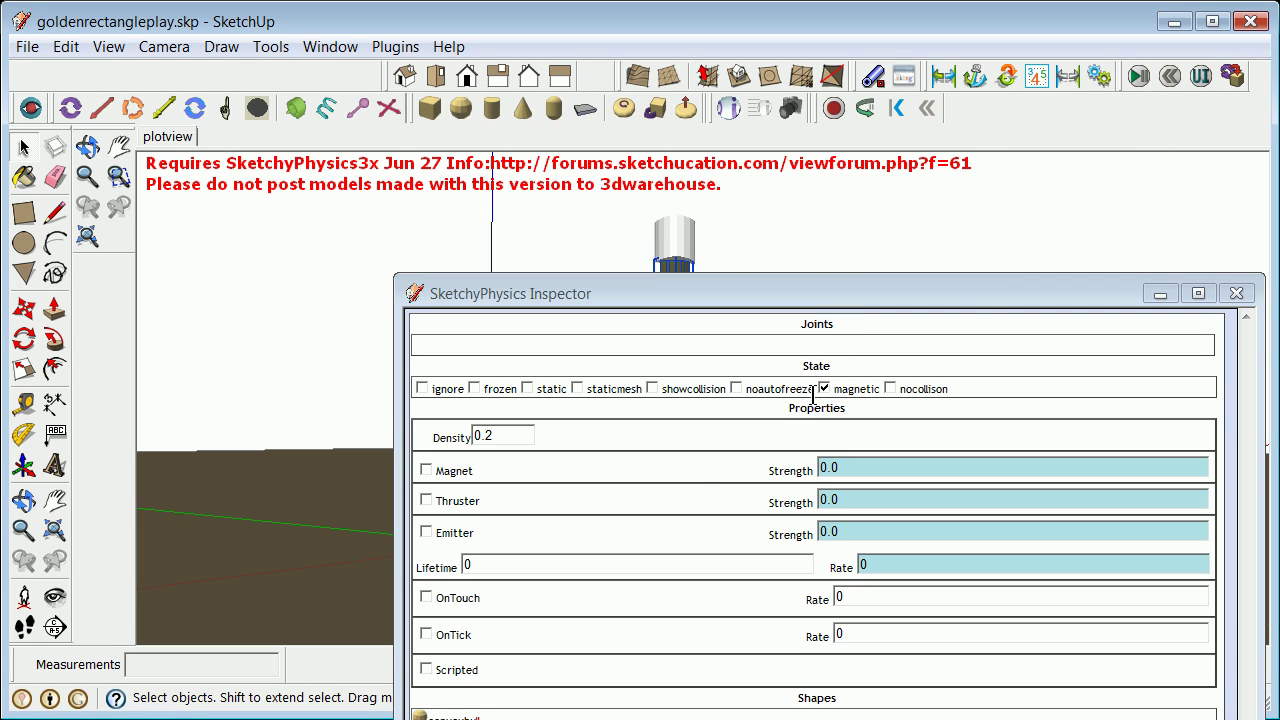
left_click(1236, 293)
Give the white cylinder on top of the stack the magnetic state in the SketchyPhysics Inspector.
left_click(702, 268)
left_click(677, 246)
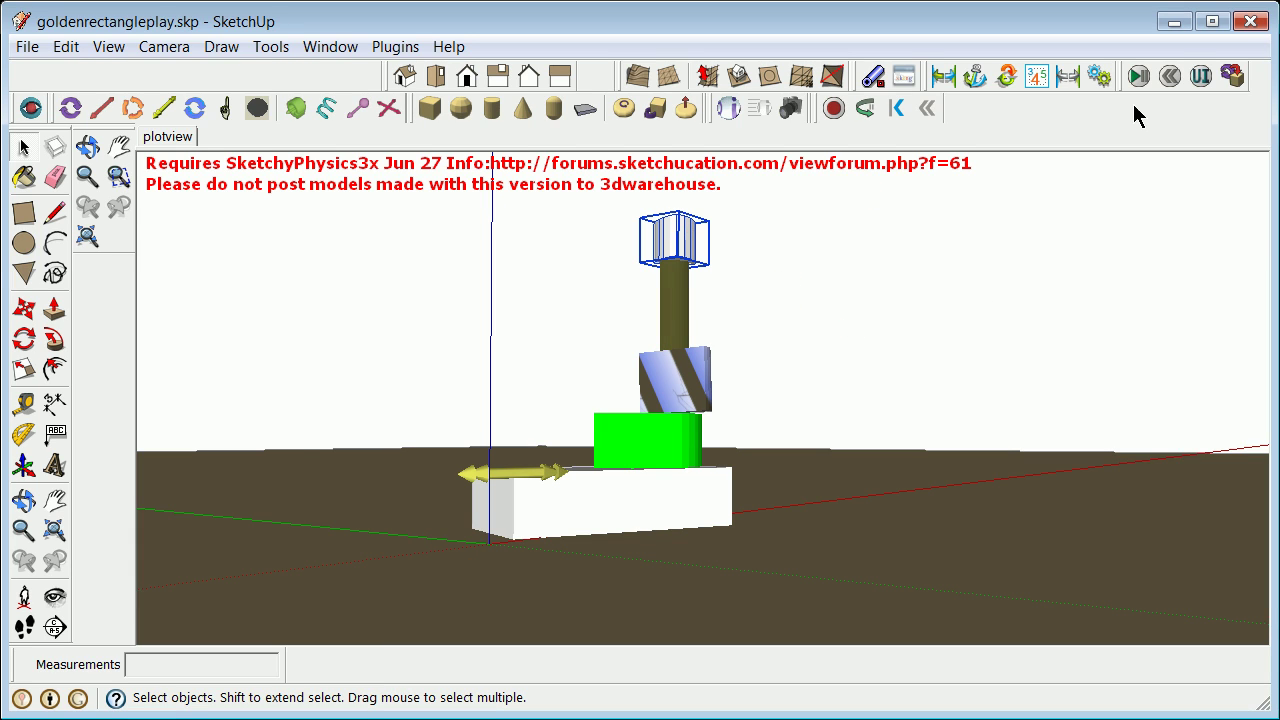
left_click(1200, 77)
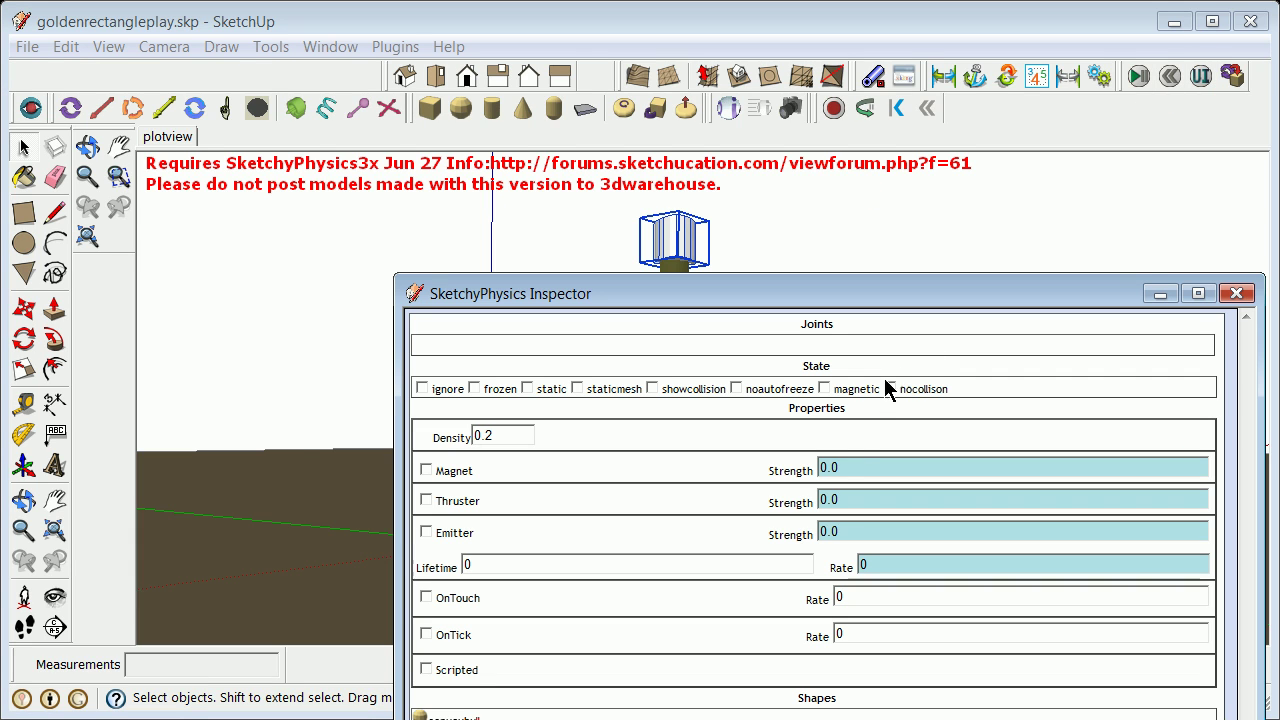
left_click(824, 389)
left_click(1236, 293)
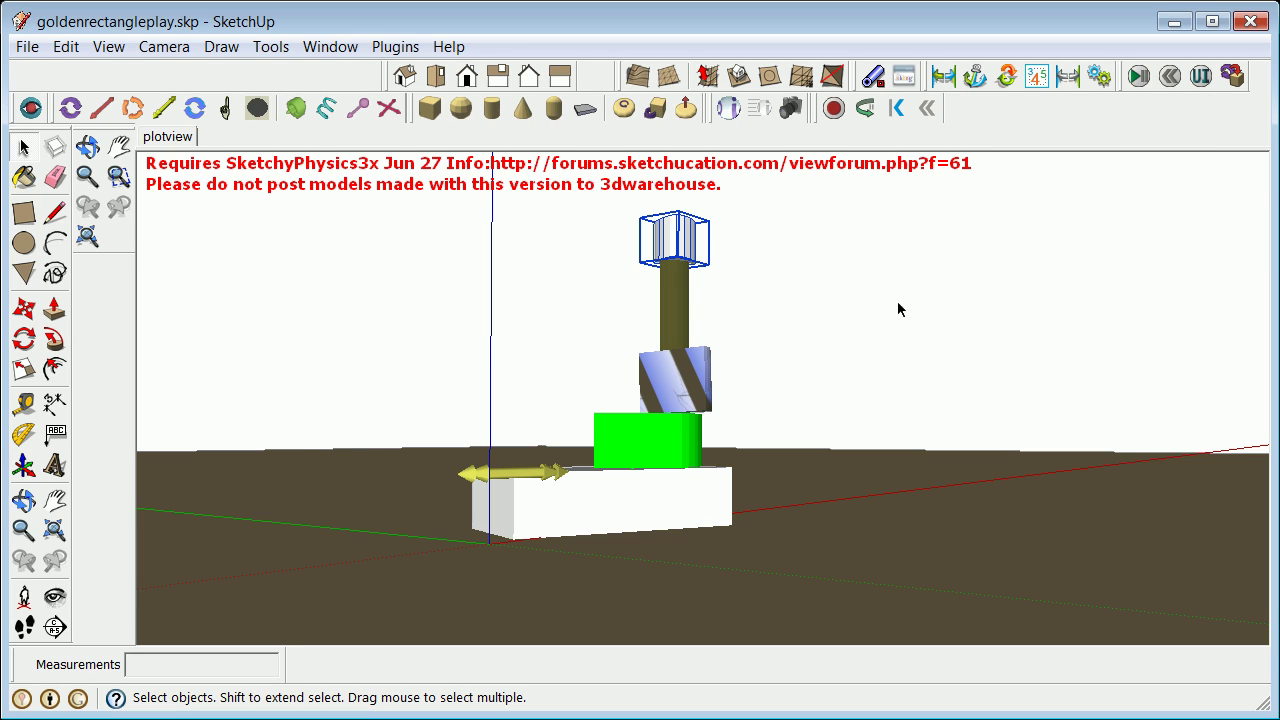
Enable the Magnet property on the dark olive cylinder in the SketchyPhysics Inspector.
left_click(686, 322)
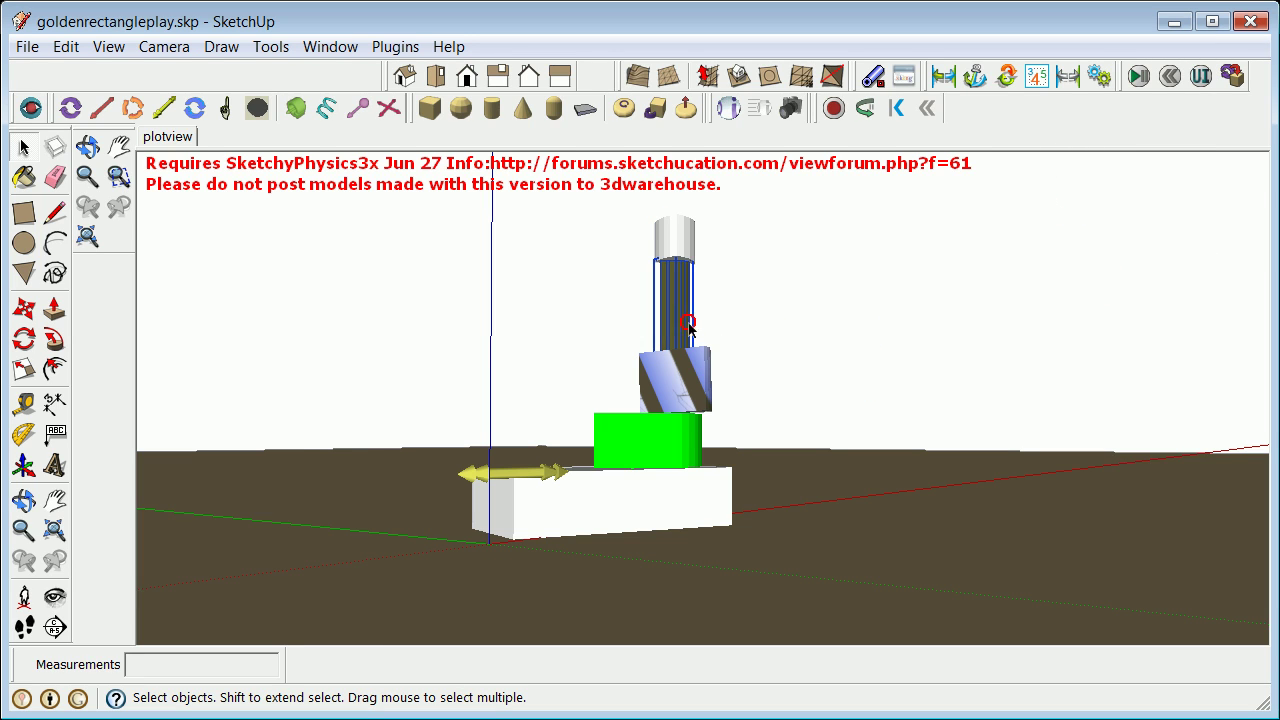
left_click(1200, 77)
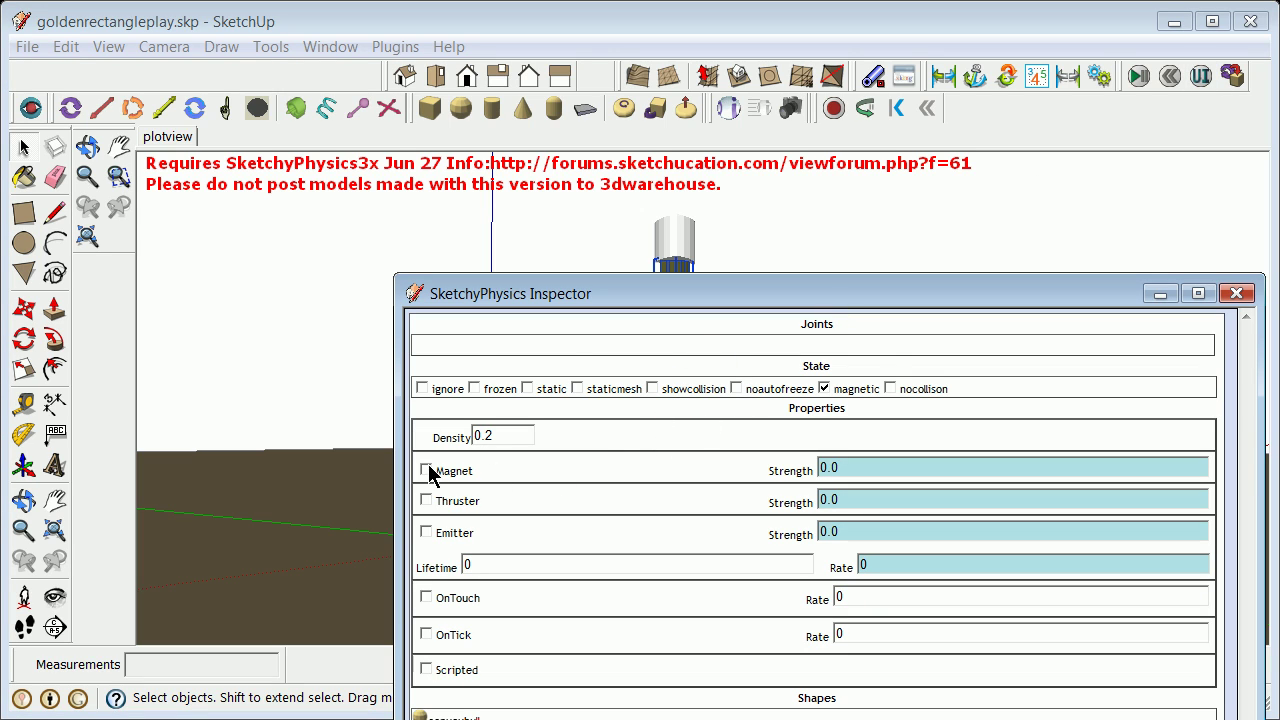
left_click(426, 470)
left_click_drag(842, 463, 799, 472)
left_click(1236, 293)
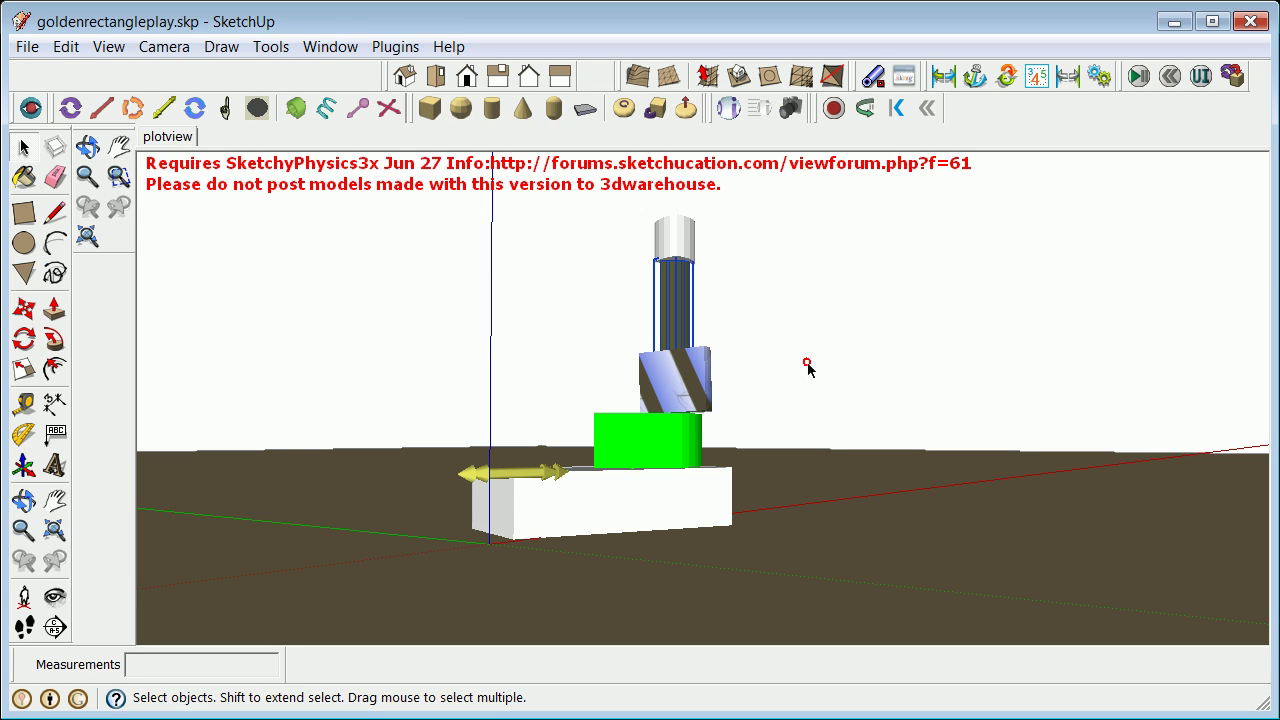
Check the blue striped block's physics properties, close the inspector and clear the selection.
left_click(1200, 78)
left_click(1234, 293)
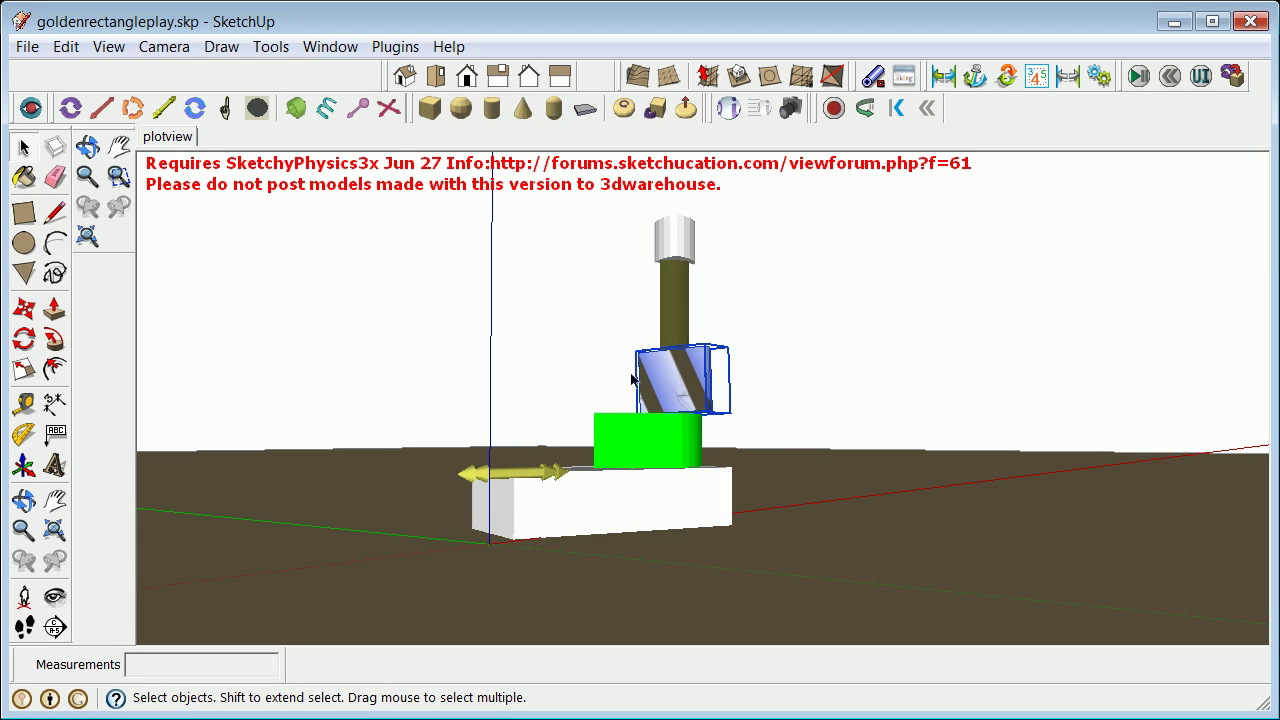
left_click(900, 310)
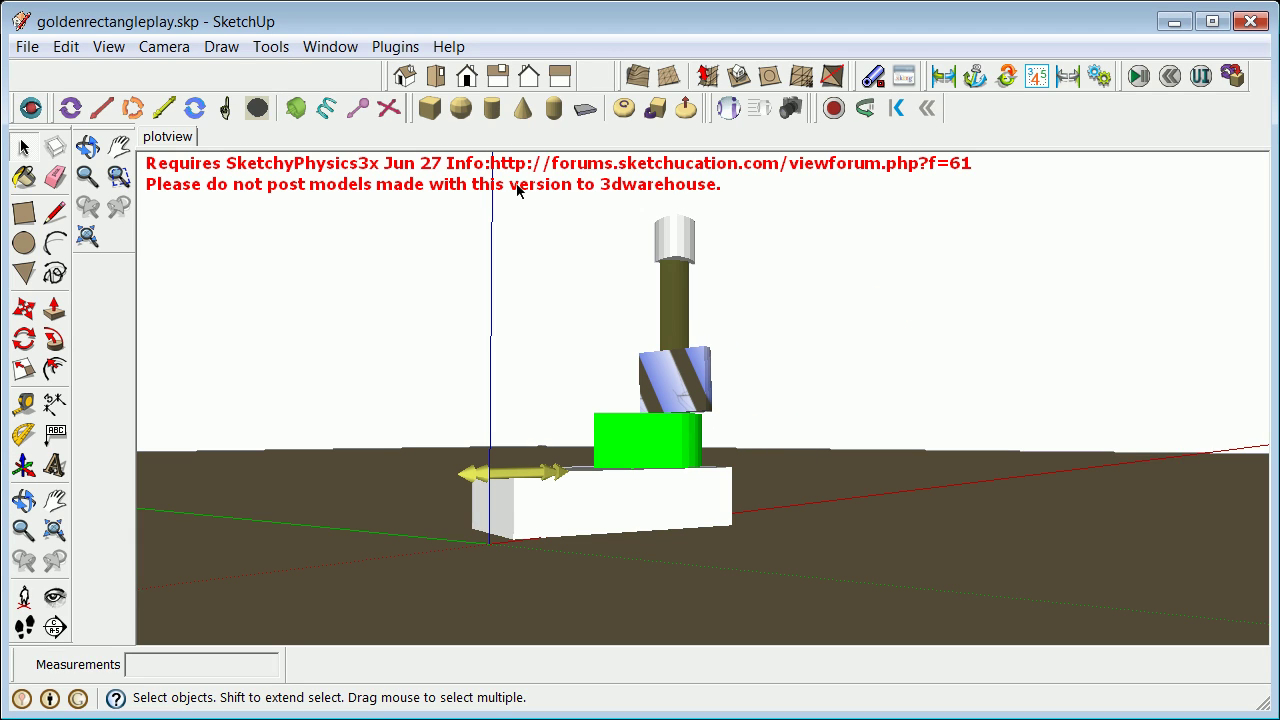
Run the physics simulation with the control panel moved below the stack, and lower the piston control to 0.
left_click(1135, 84)
mouse_move(1034, 561)
left_mouse_down()
mouse_move(814, 506)
mouse_move(772, 565)
left_mouse_up()
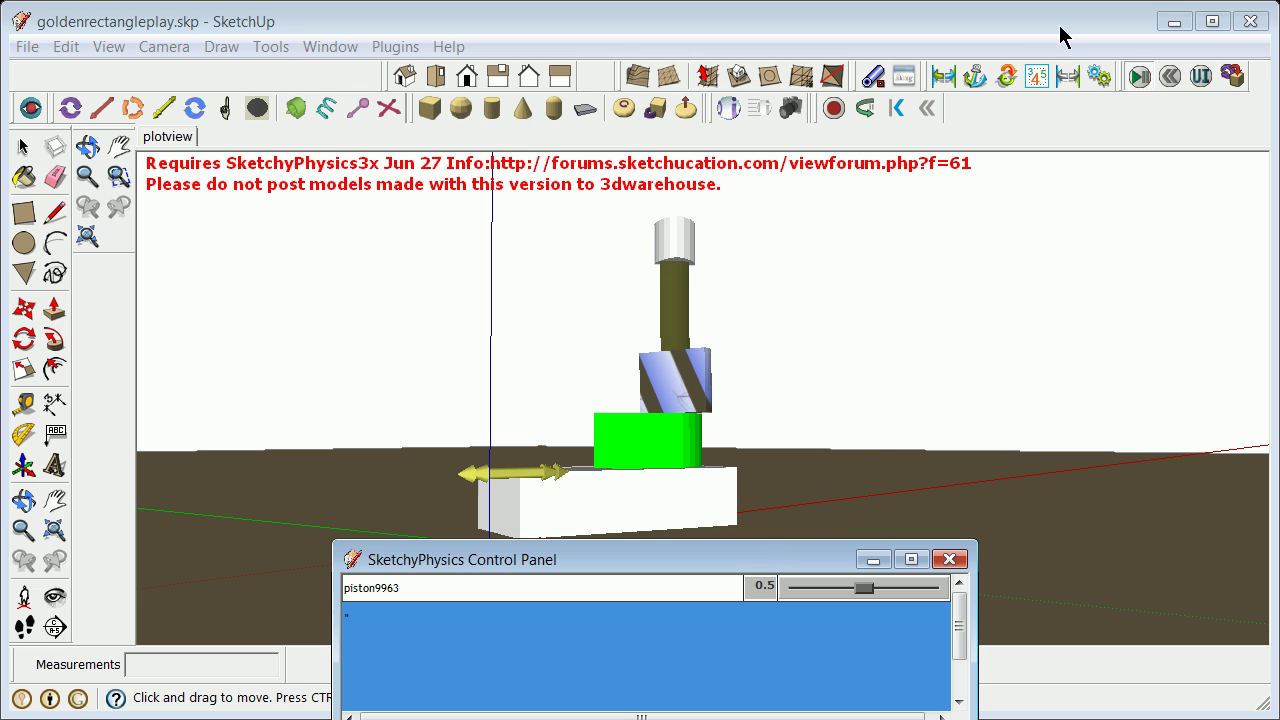
left_click(1135, 77)
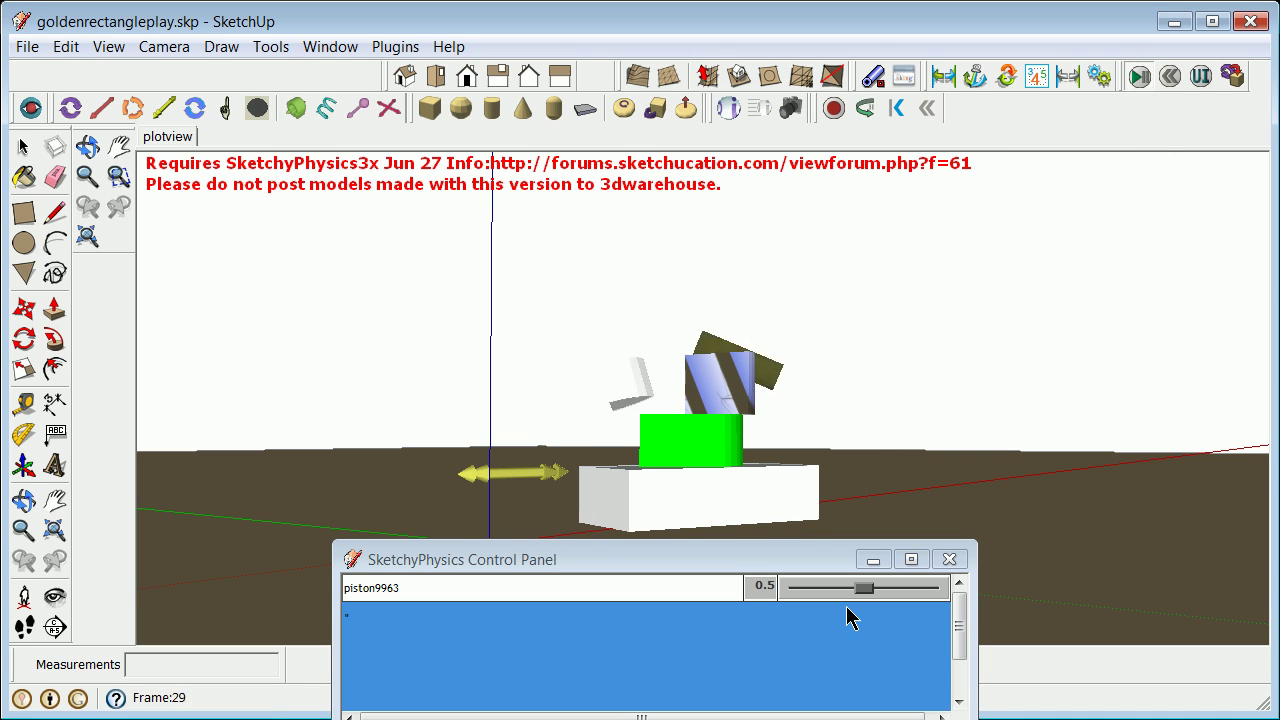
left_click_drag(863, 592, 733, 623)
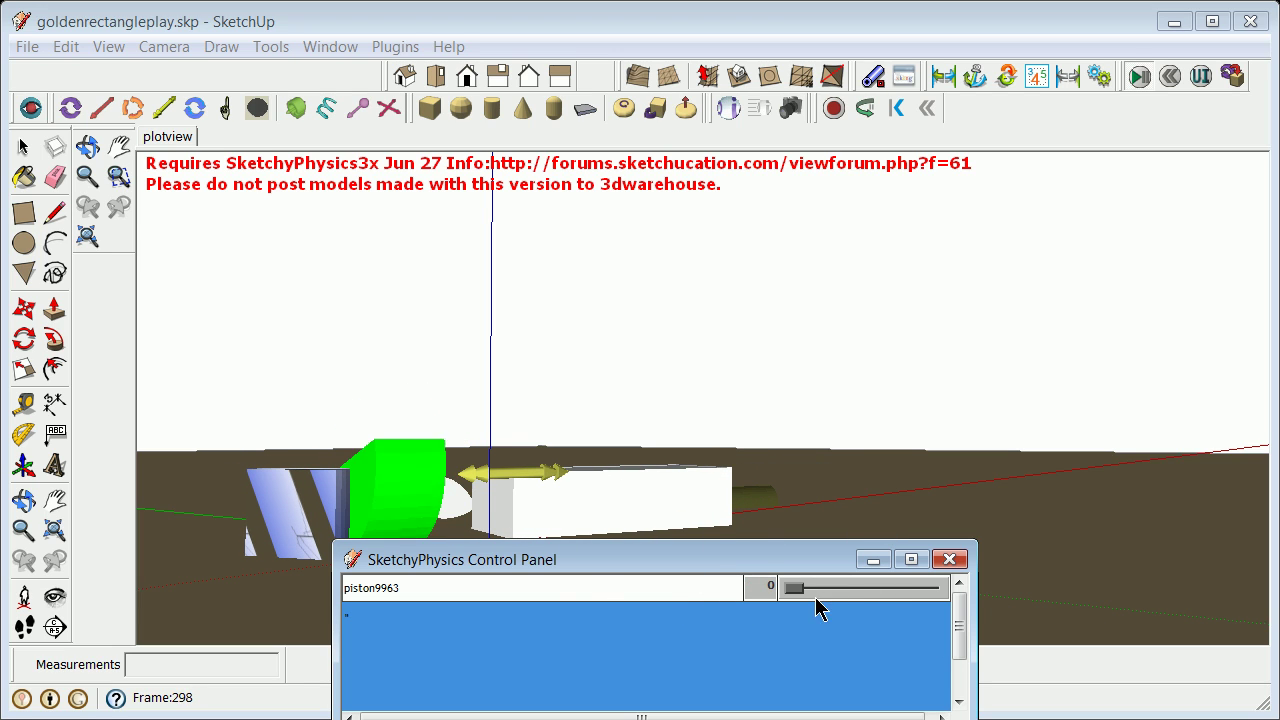
Reset the physics simulation, try to view the piston joint's properties in the SketchyPhysics Inspector, and close the inspector.
left_click_drag(775, 559, 924, 562)
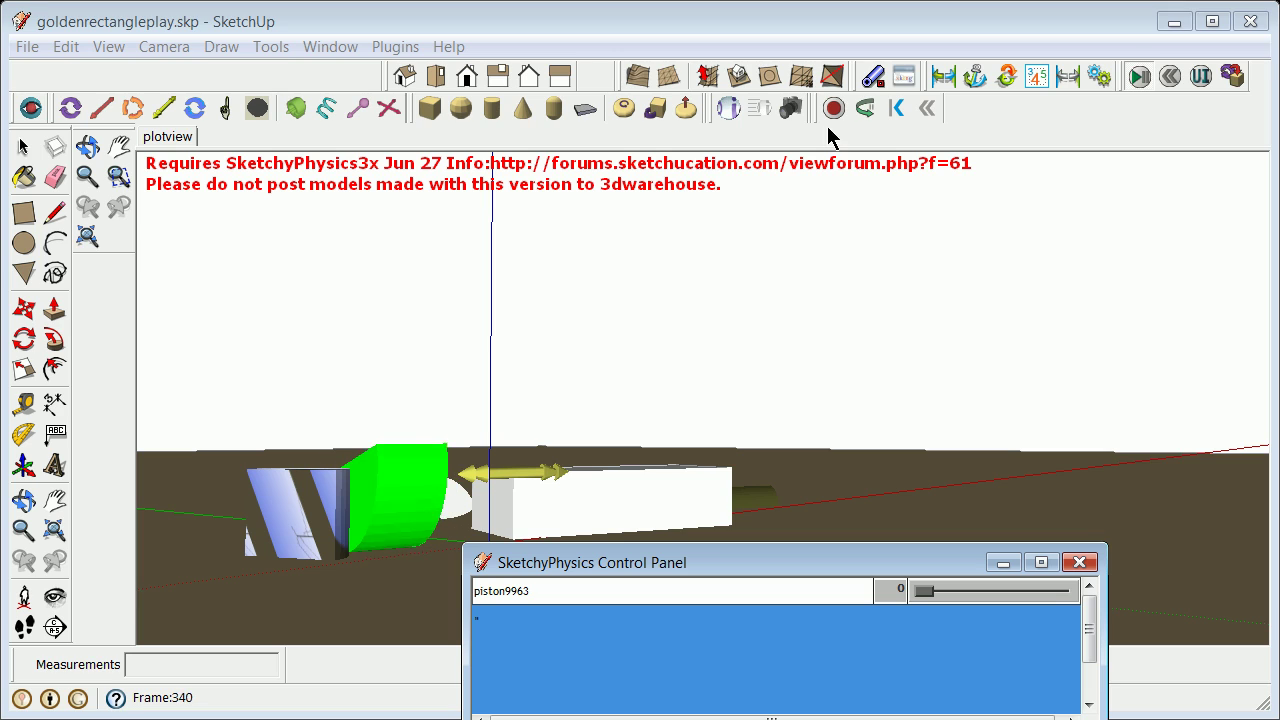
left_click(1168, 77)
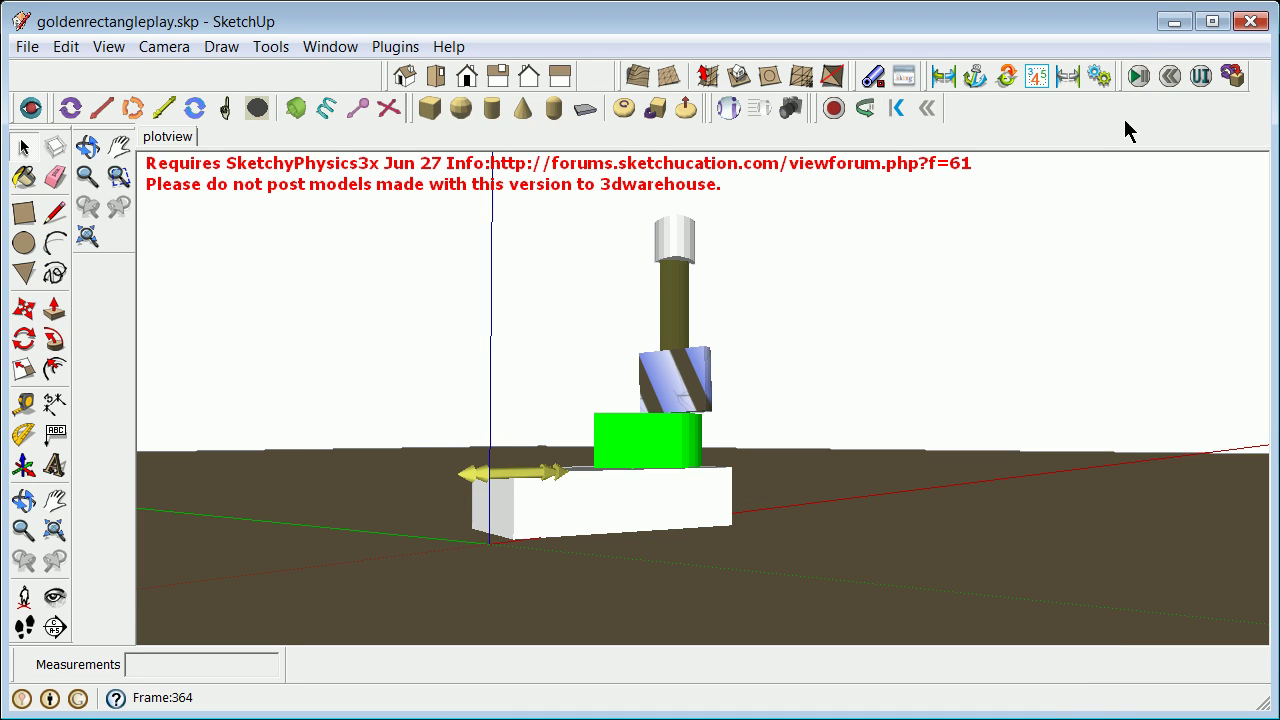
left_click(547, 477)
left_click(1199, 76)
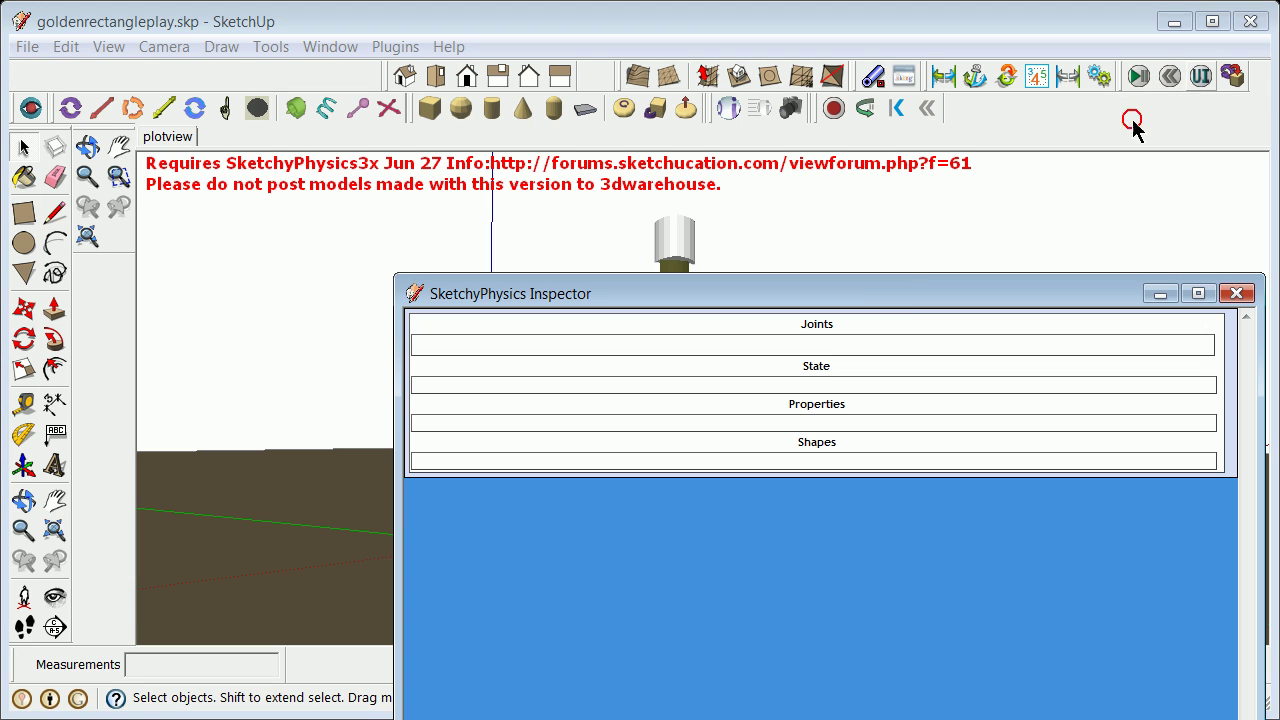
left_click(1236, 293)
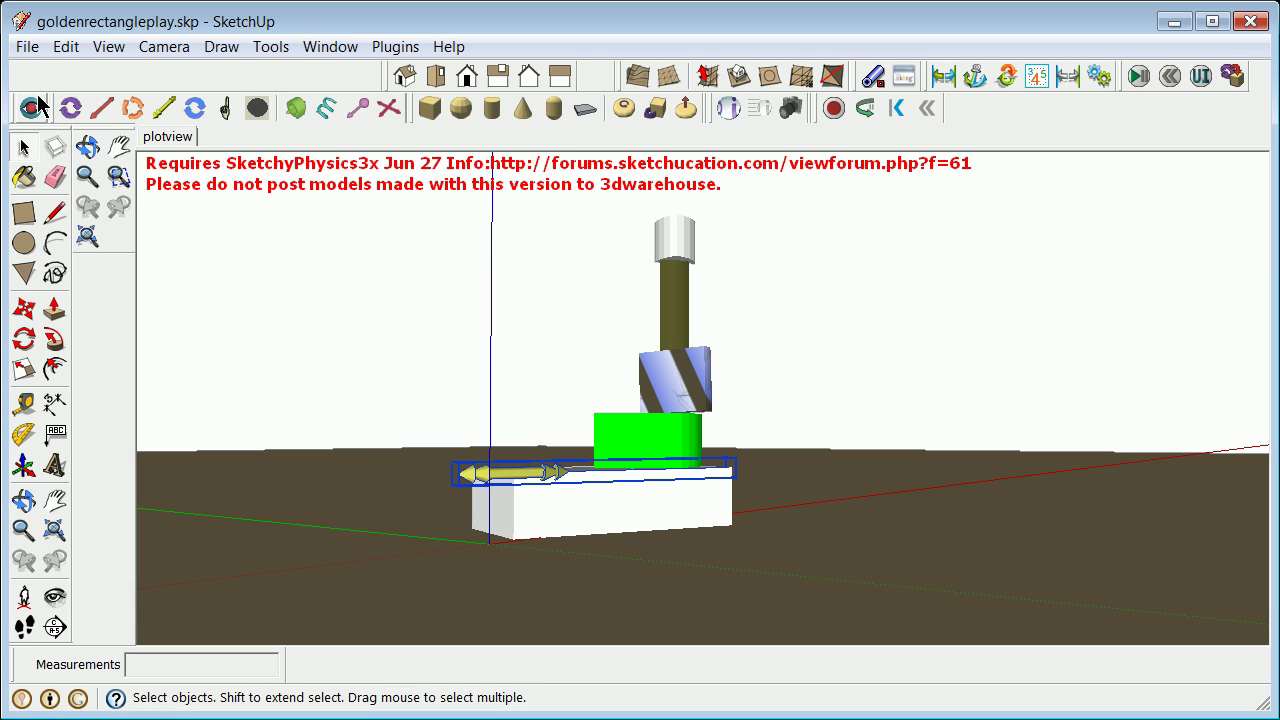
Save the goldenrectangleplay.skp model and exit SketchUp.
left_click(24, 47)
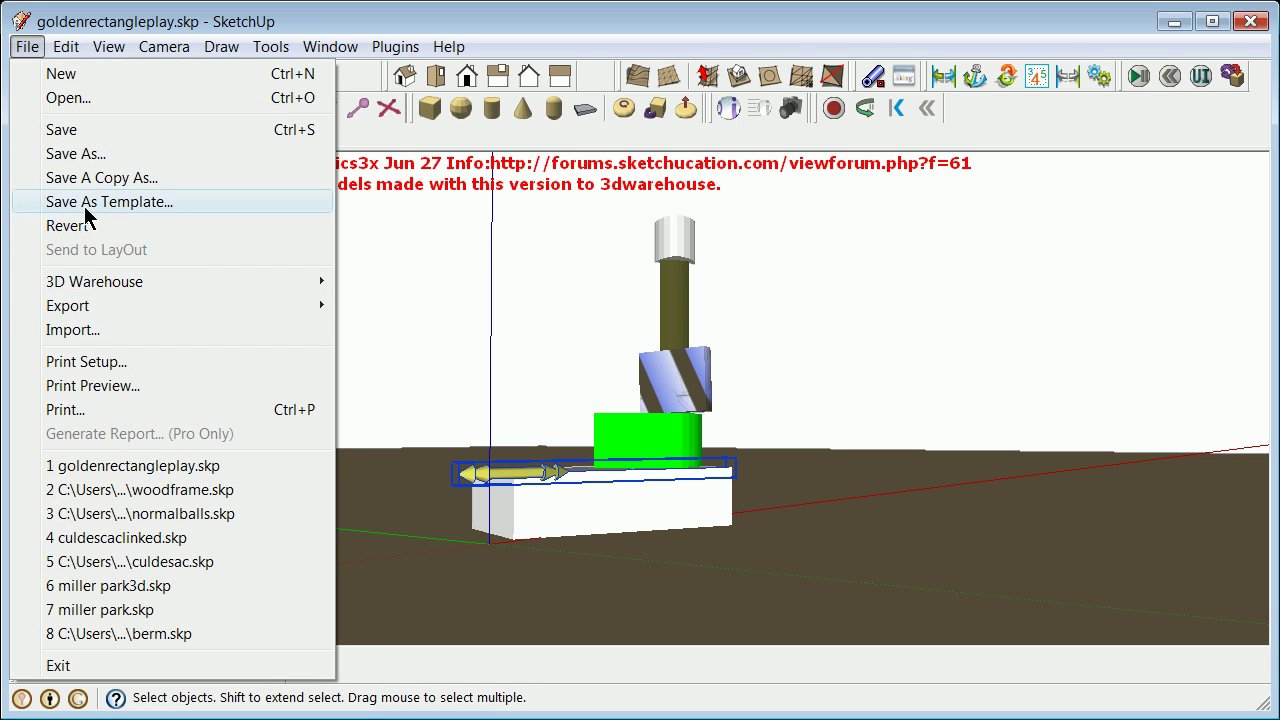
left_click(80, 128)
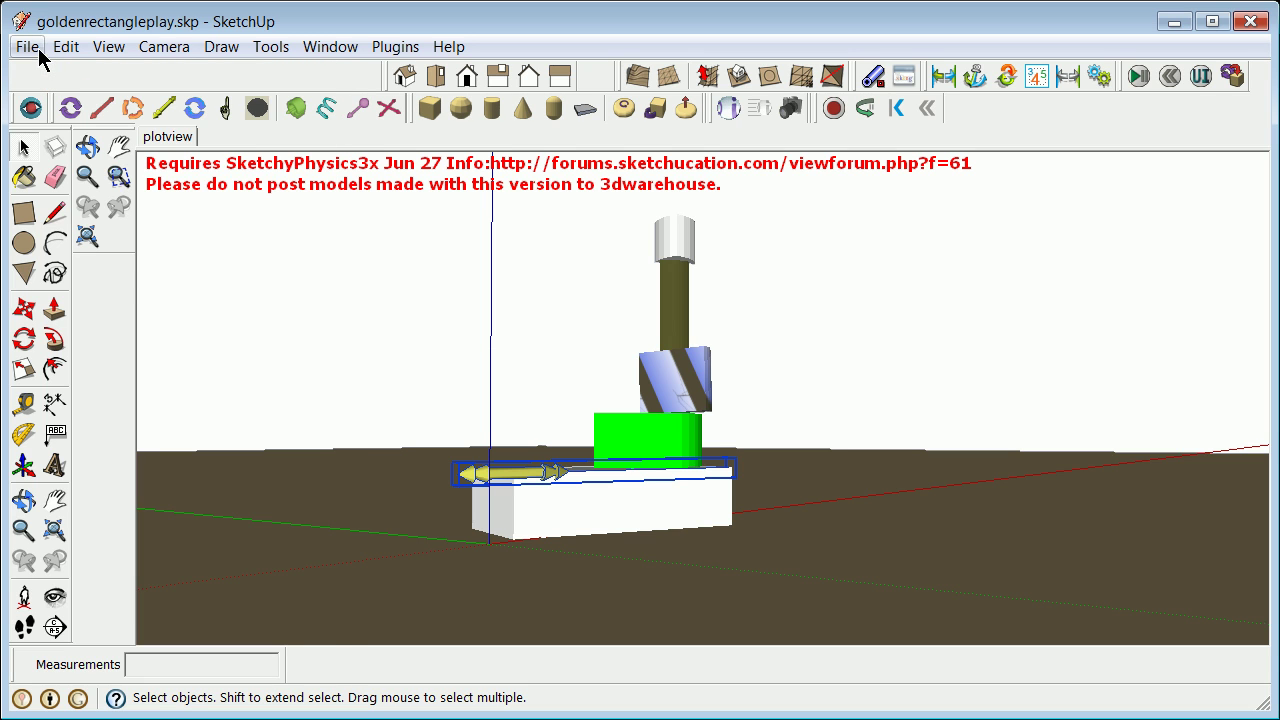
left_click(27, 46)
left_click(166, 664)
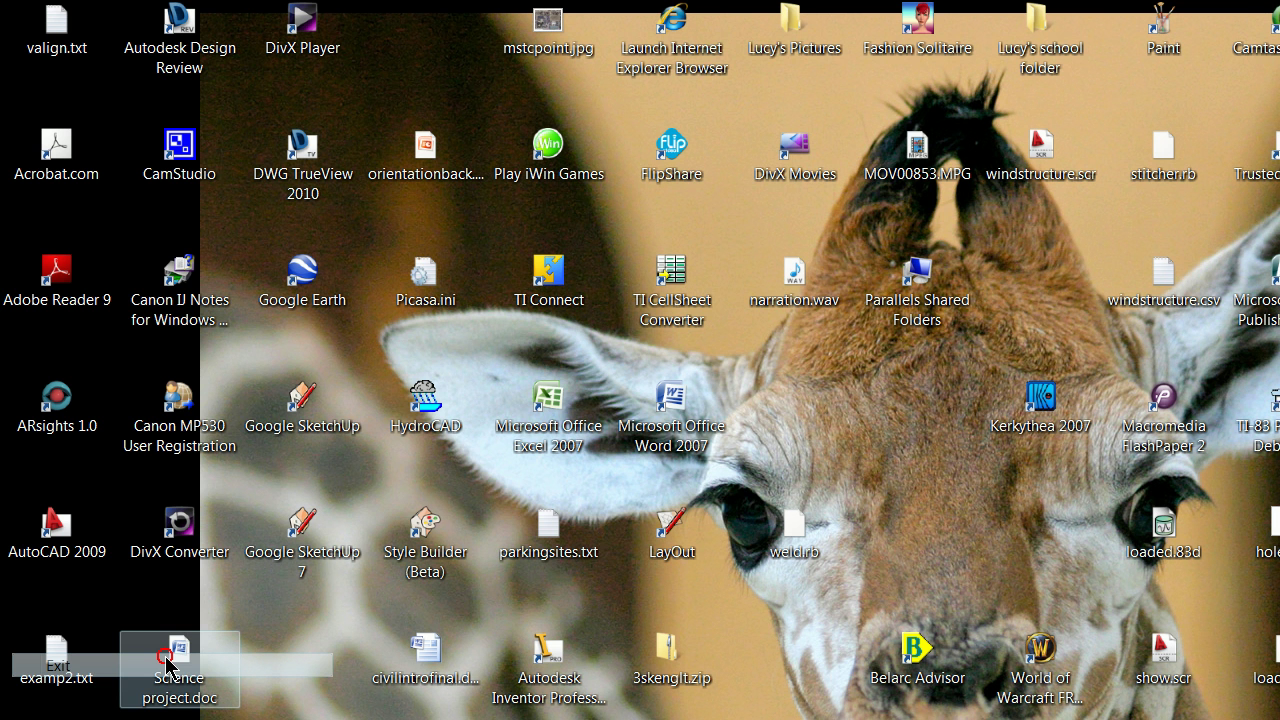
Relaunch Google SketchUp 7 from the desktop and reopen the recent file goldenrectangleplay.skp.
double_click(314, 530)
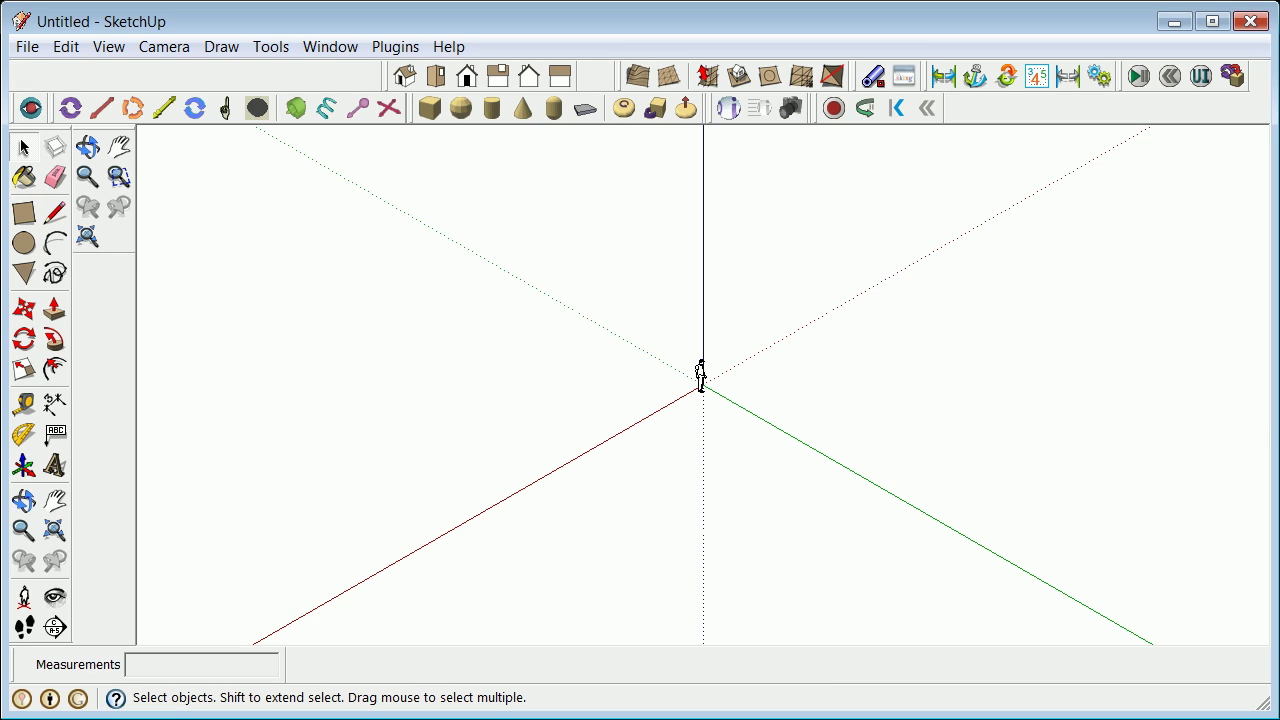
left_click(27, 47)
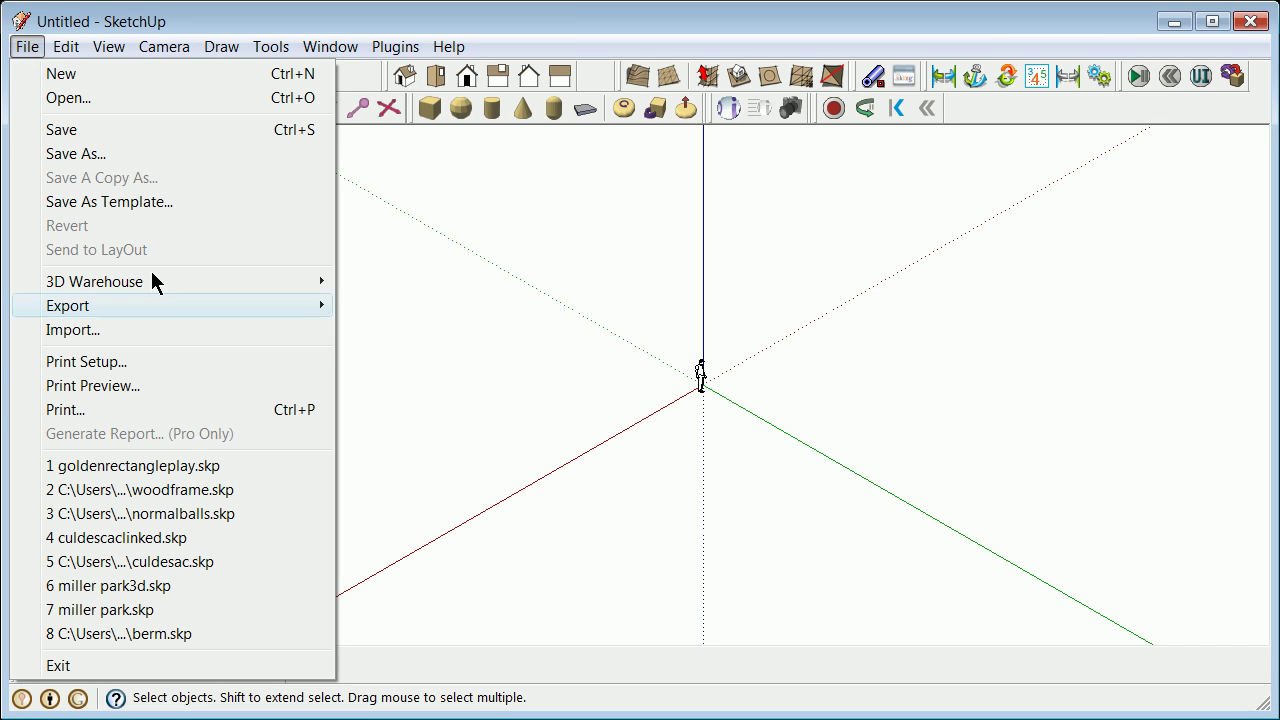
left_click(205, 465)
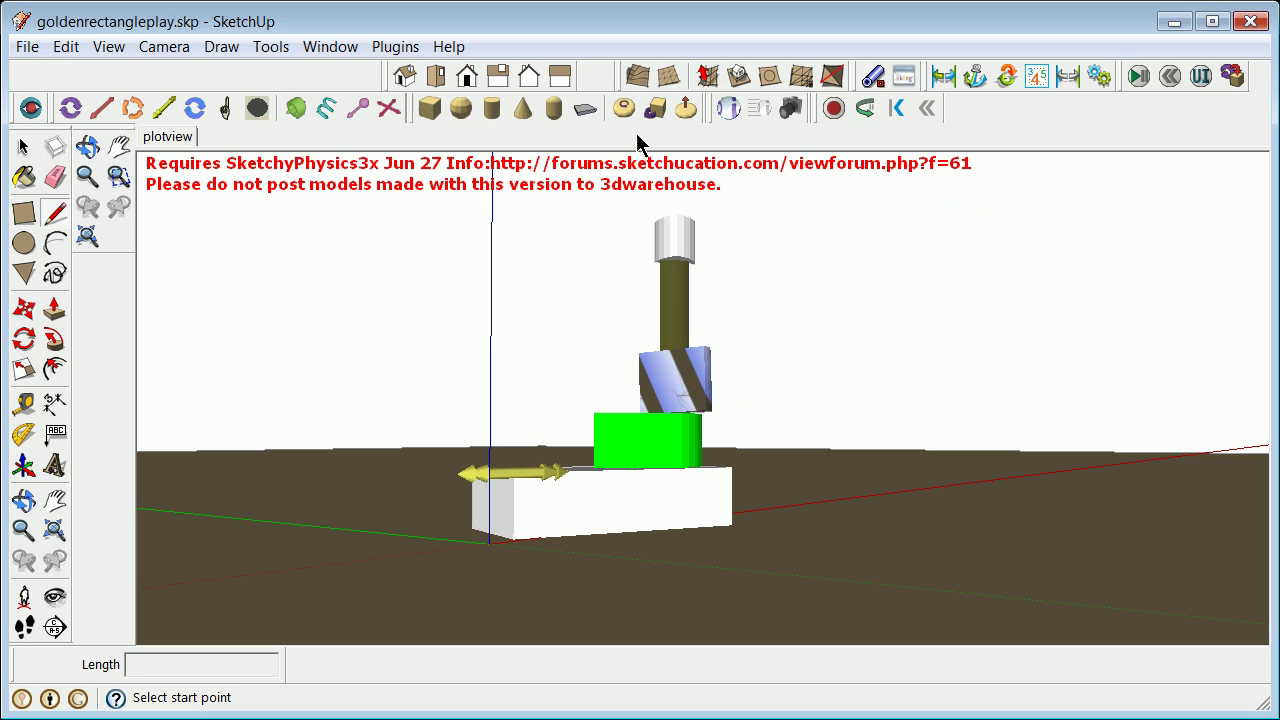
Try to set the piston joint's Controller to Math.sin(frame/30) in the SketchyPhysics Inspector, and close the inspector.
left_click(25, 147)
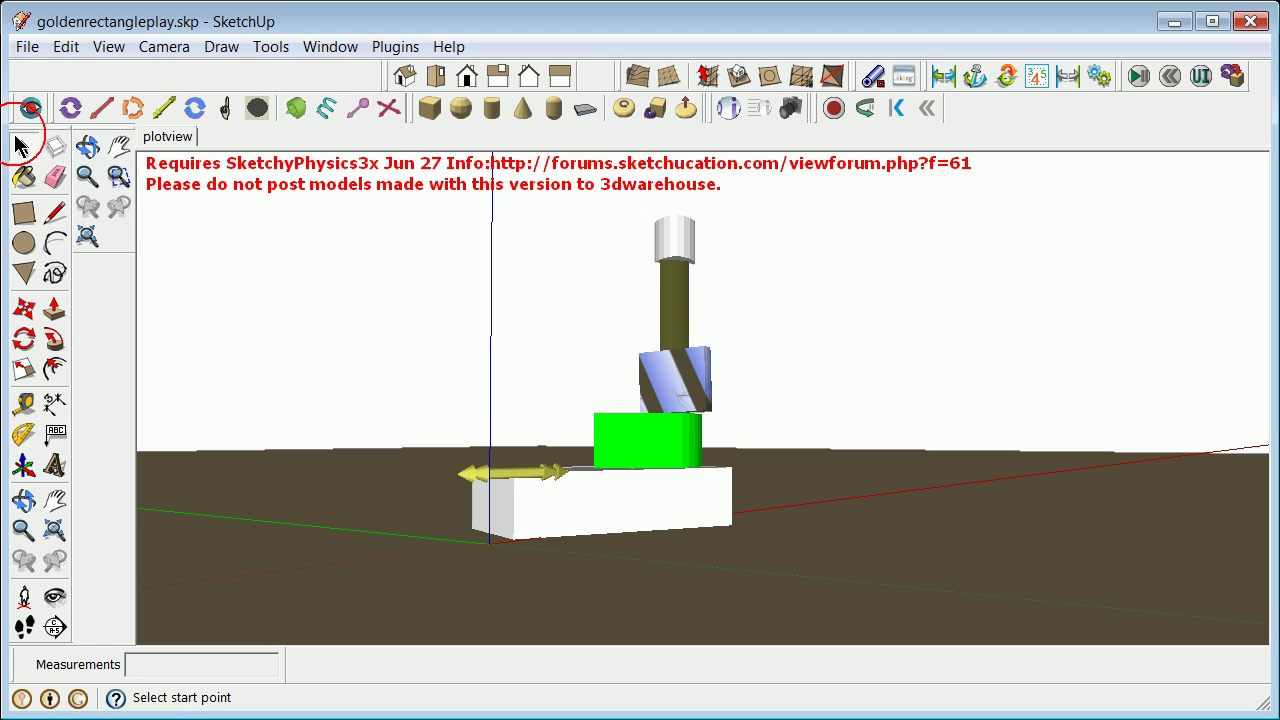
left_click(512, 480)
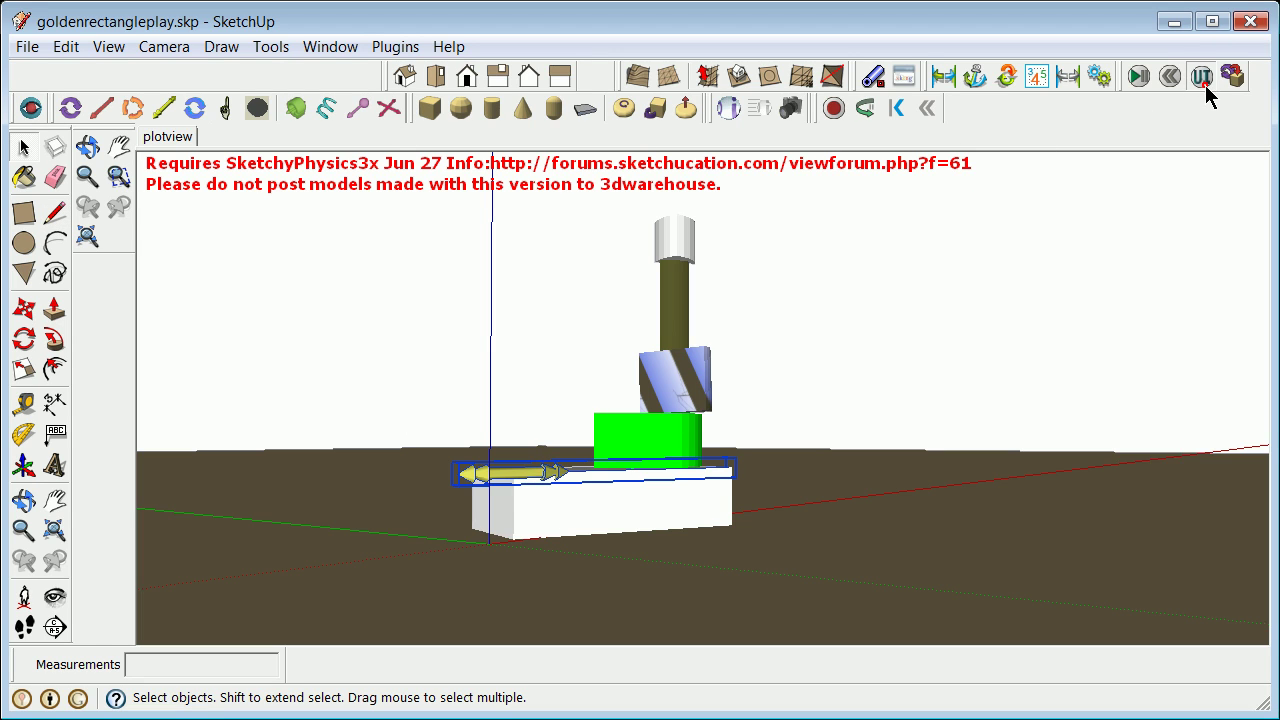
left_click(1202, 80)
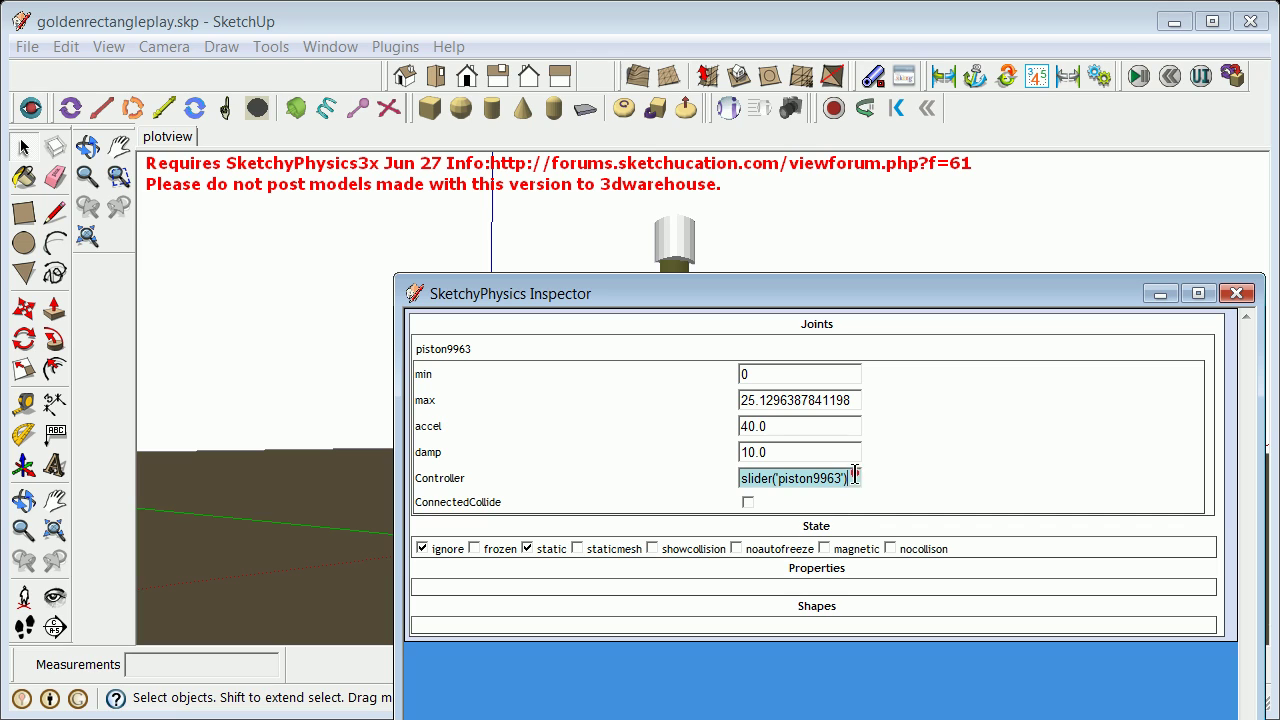
left_click_drag(855, 477, 691, 474)
type("M")
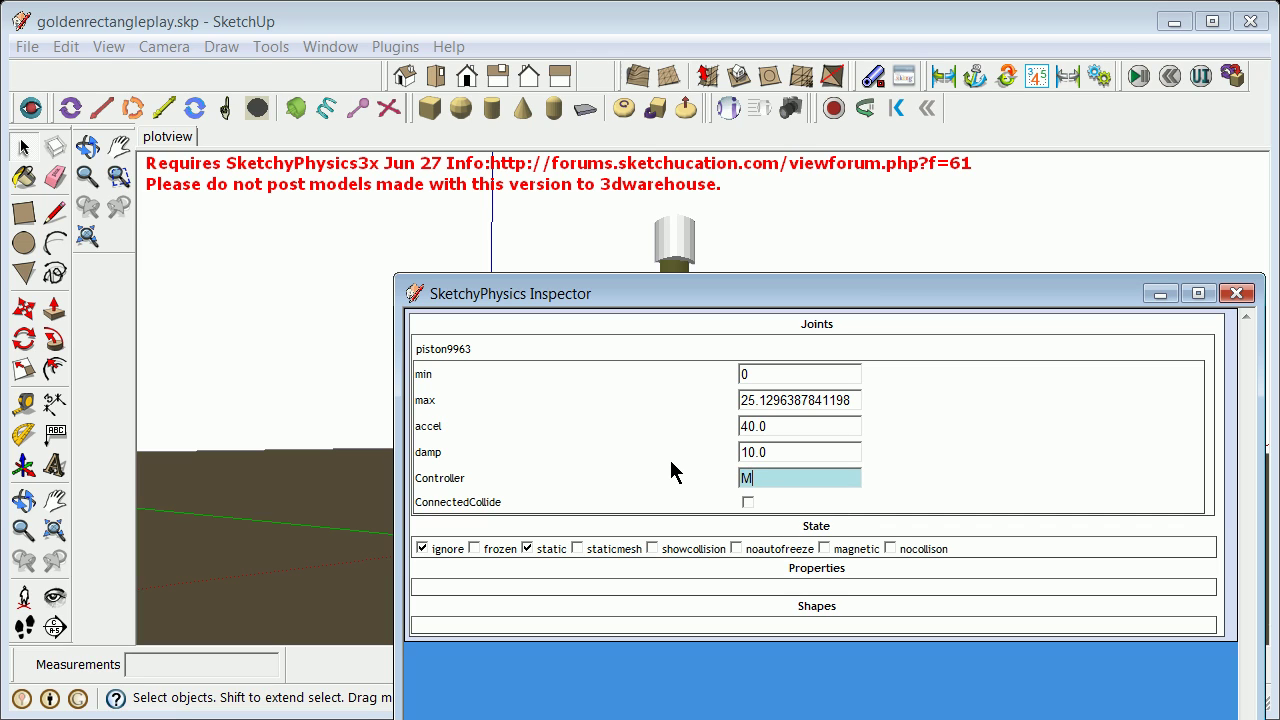
type("ath.sin(frame/30)")
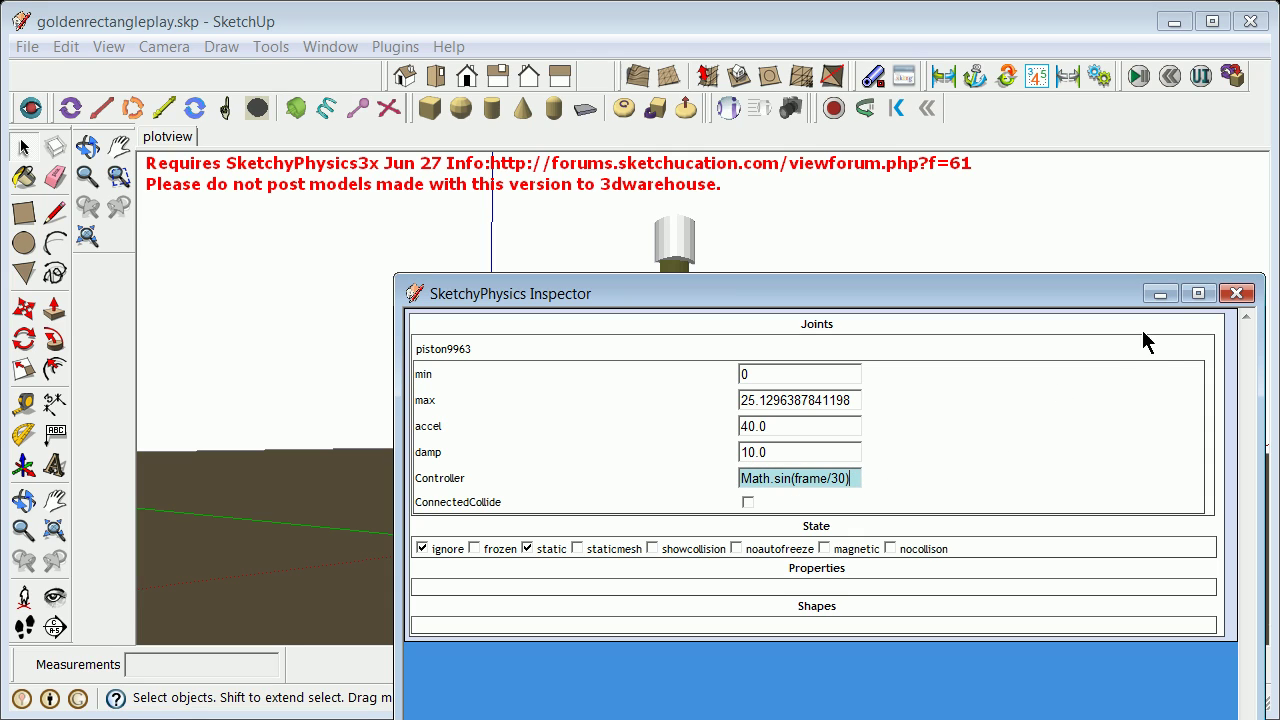
left_click(1236, 293)
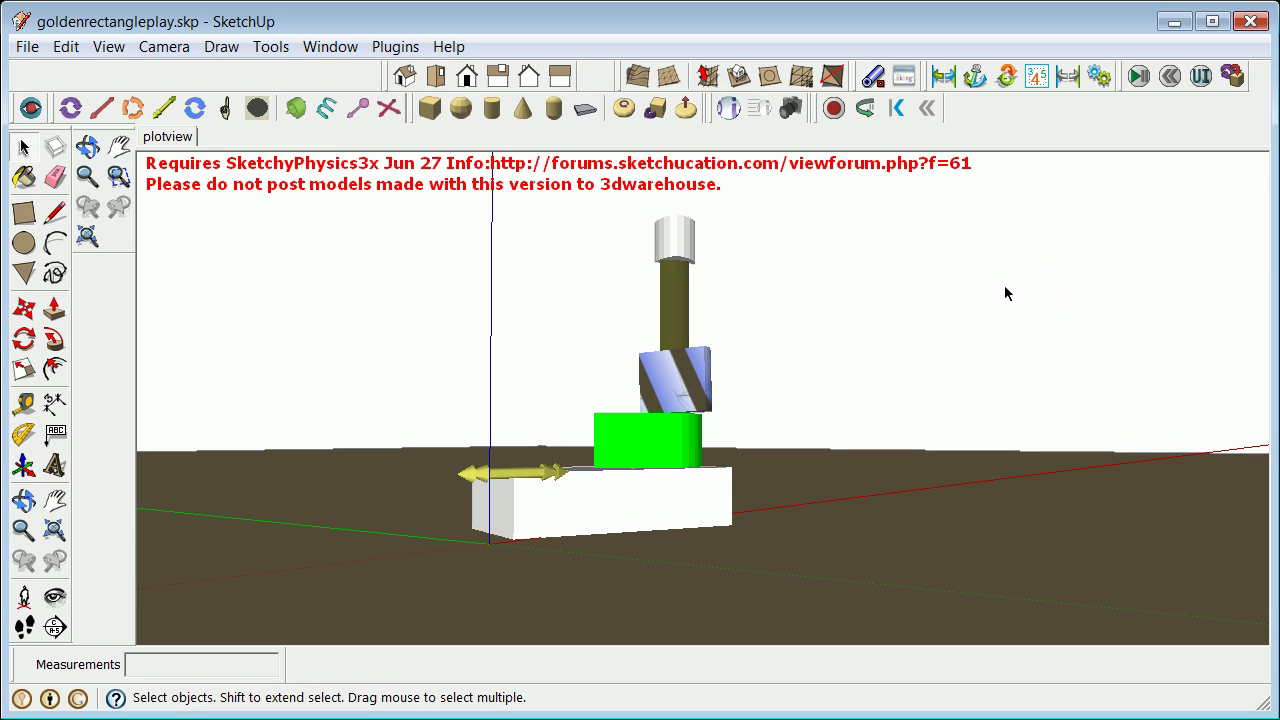
Run the physics simulation, raise the piston control to 1, and reset the simulation.
left_click(1138, 77)
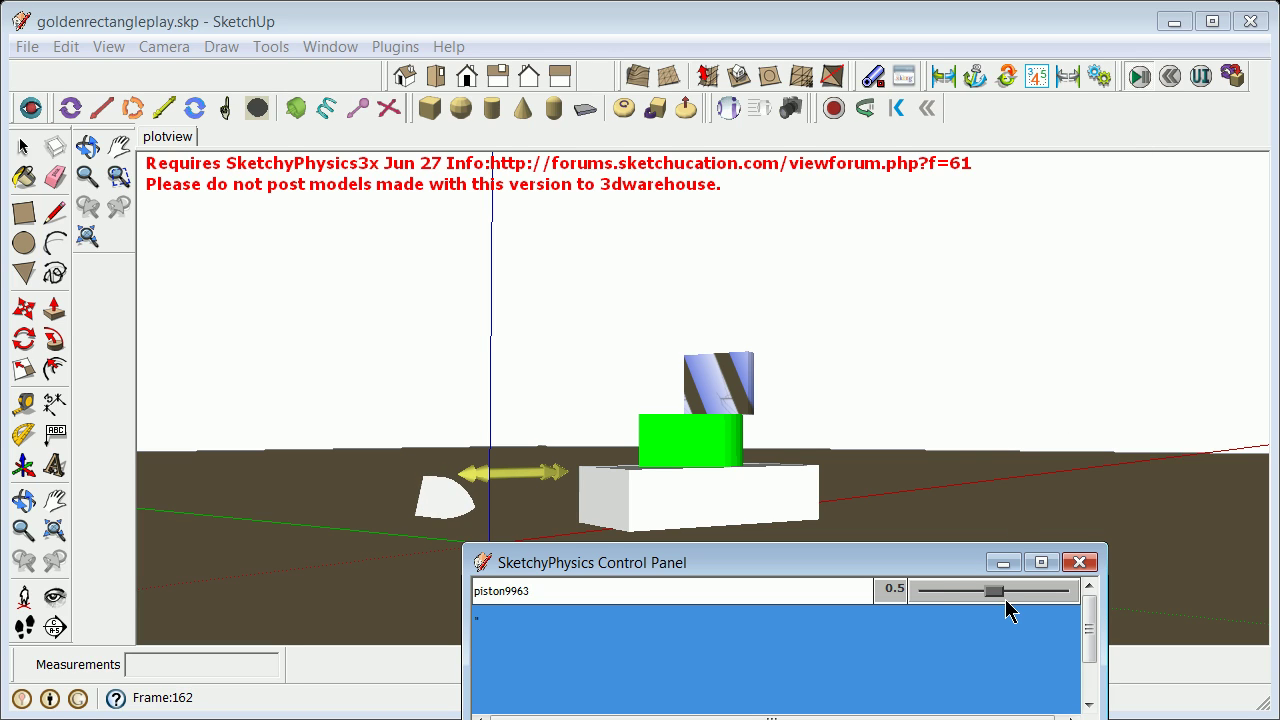
left_click_drag(986, 597, 1068, 600)
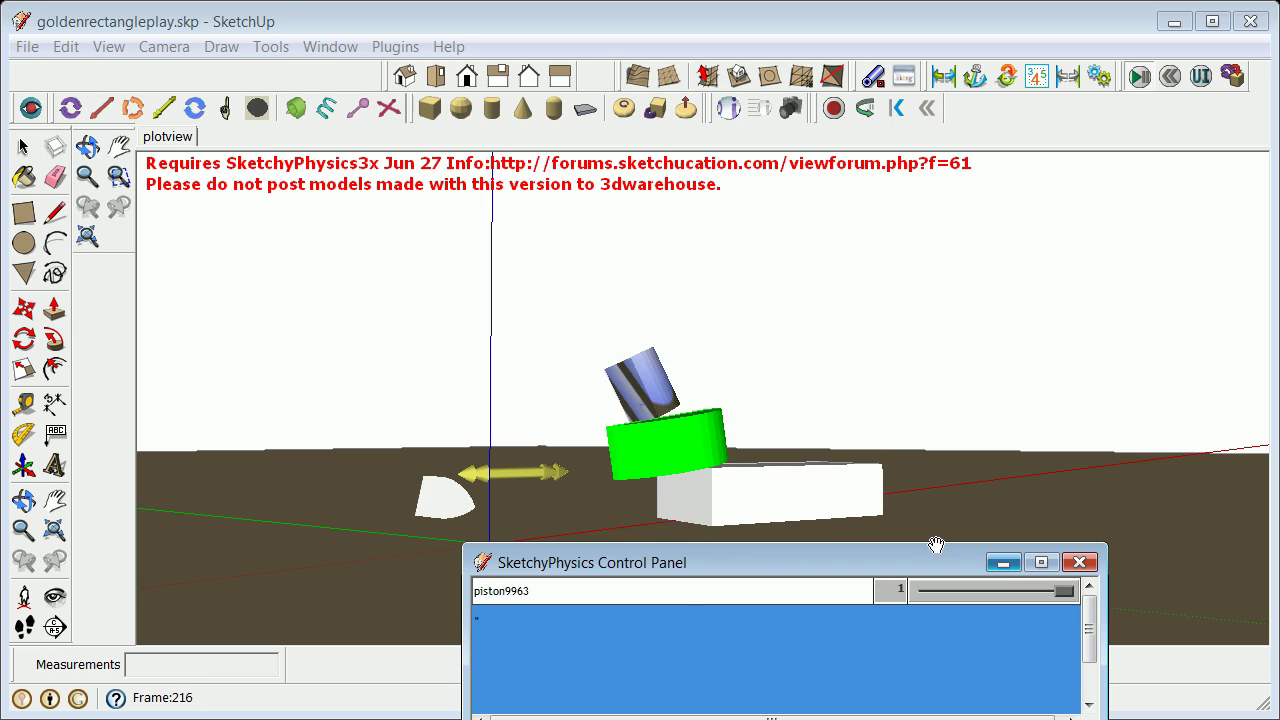
left_click(1141, 77)
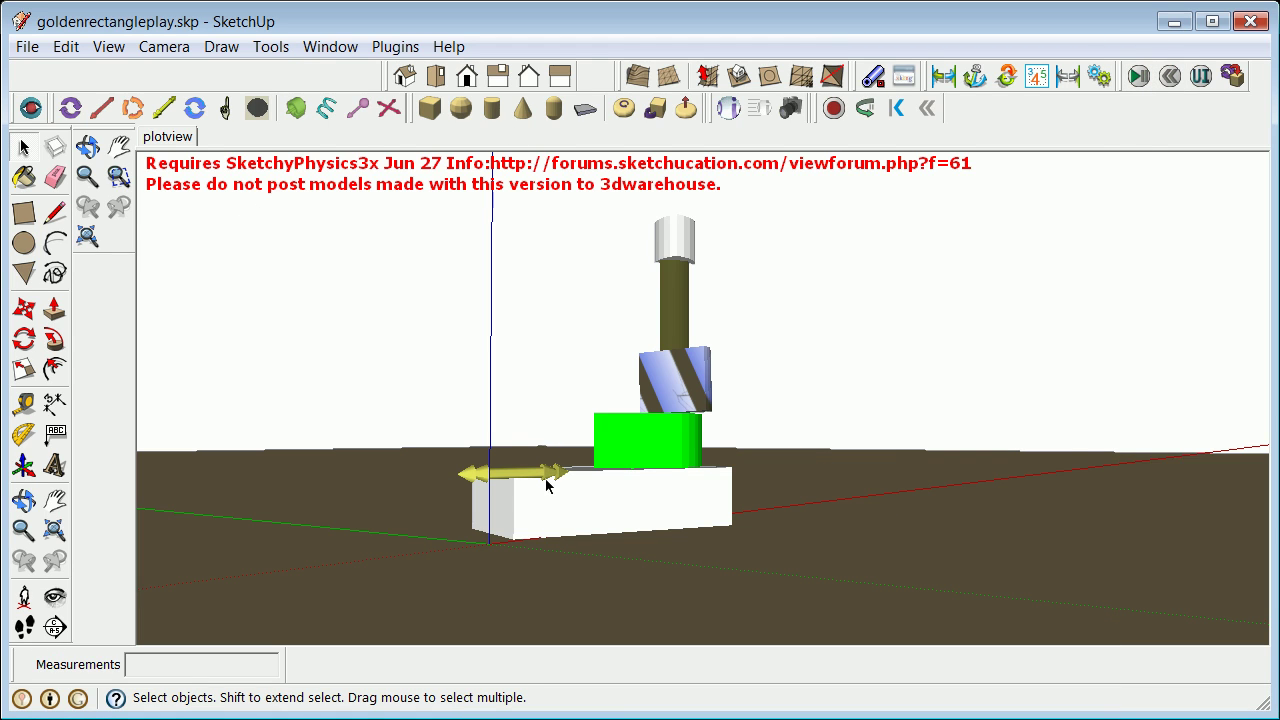
Try to view the piston joint's settings in the SketchyPhysics Inspector, and close the inspector.
left_click(547, 474)
left_click(1201, 76)
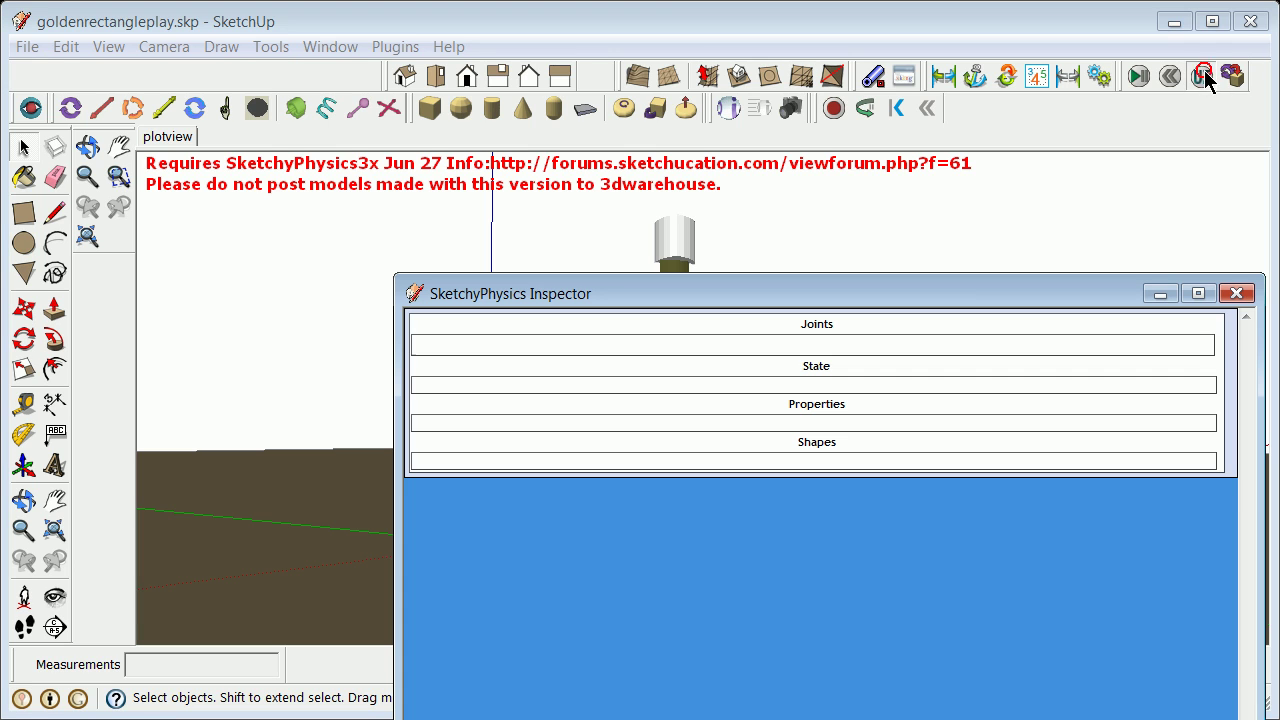
left_click(1236, 293)
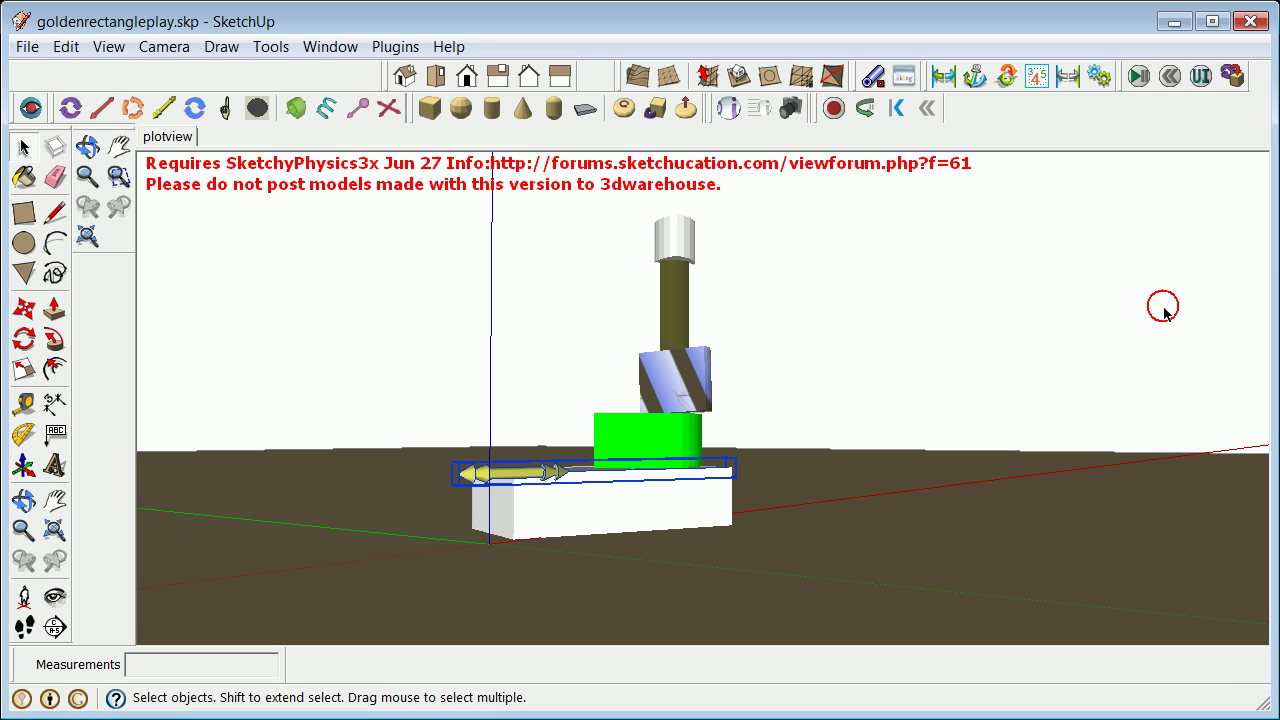
Restart Google SketchUp 7 and reopen the recent file goldenrectangleplay.skp.
left_click(27, 47)
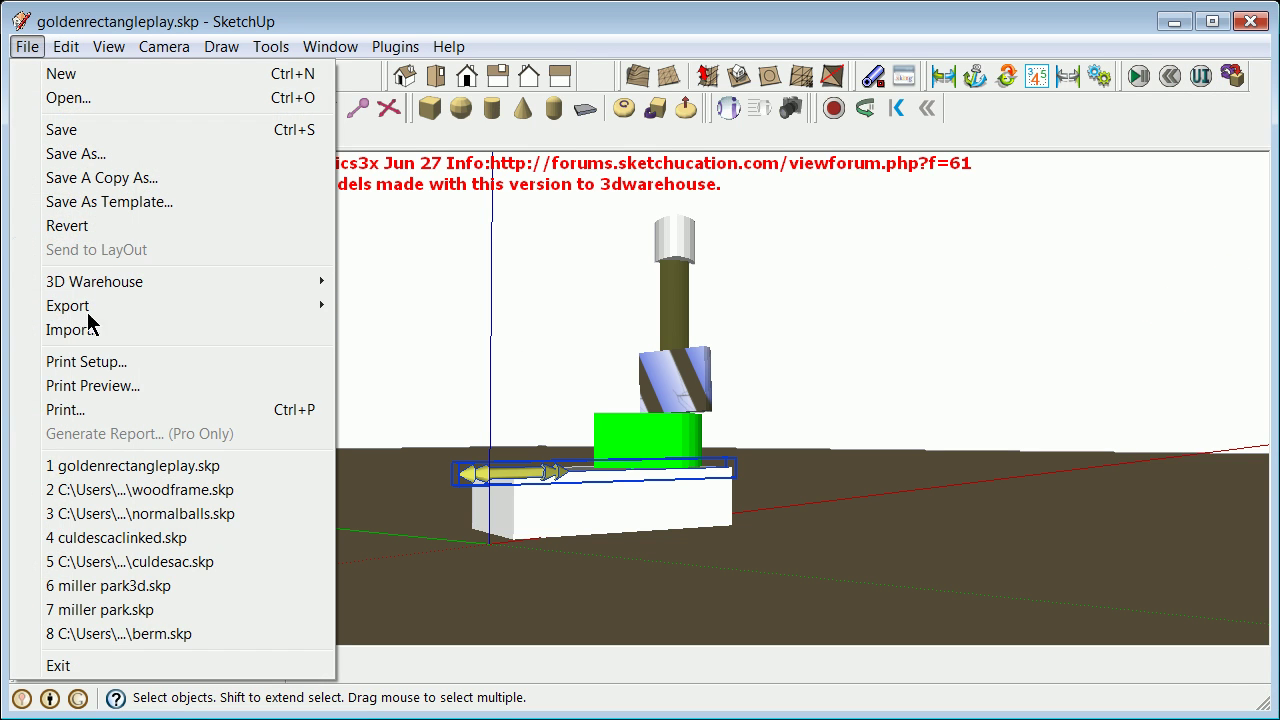
left_click(27, 47)
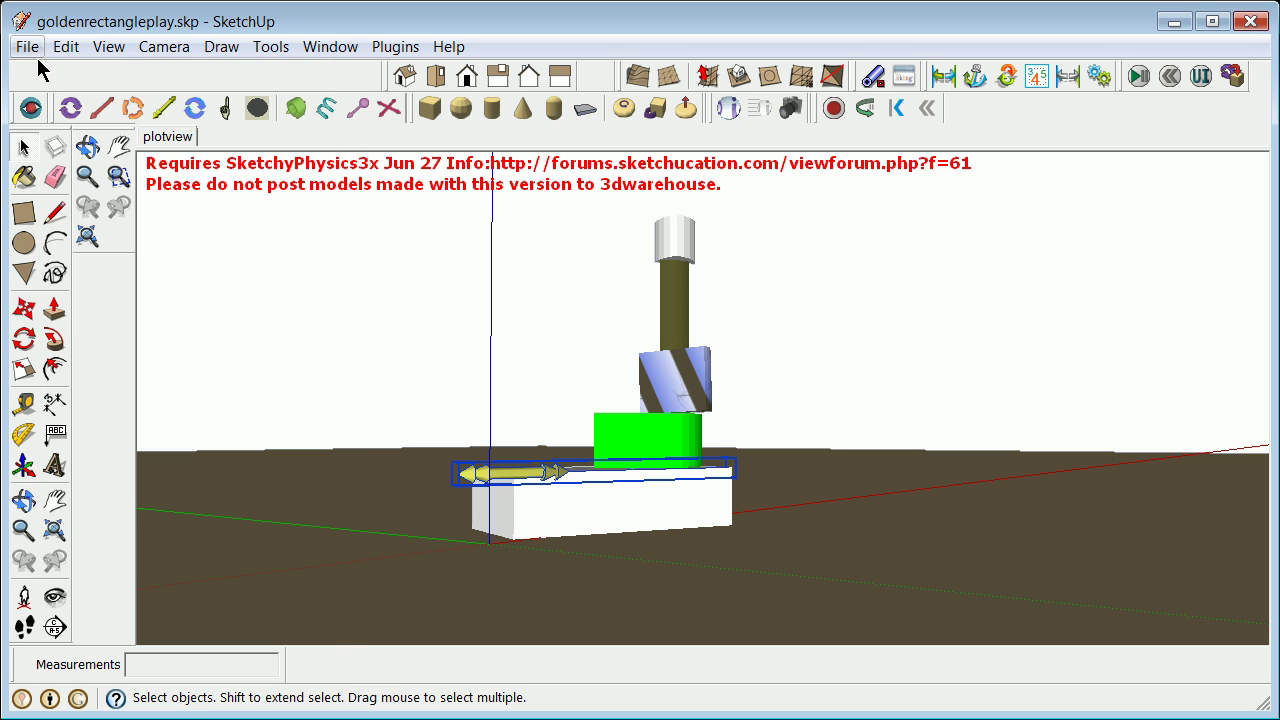
left_click(27, 47)
left_click(58, 665)
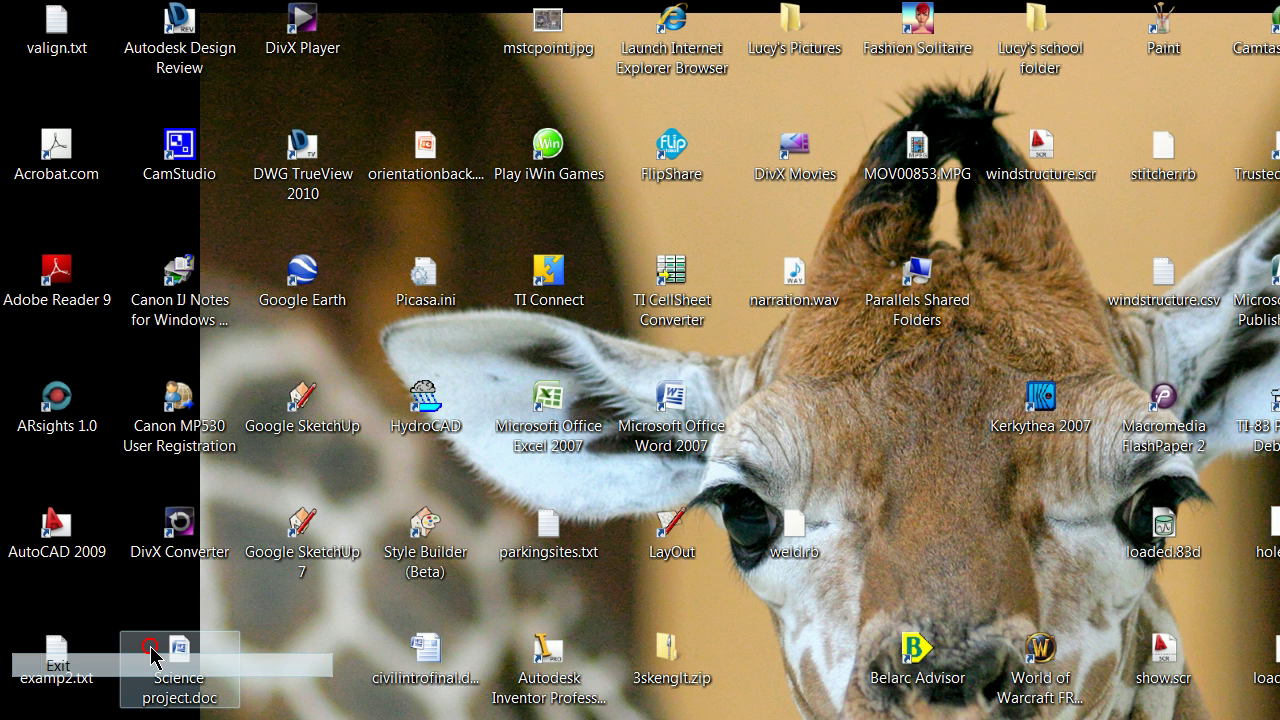
double_click(304, 535)
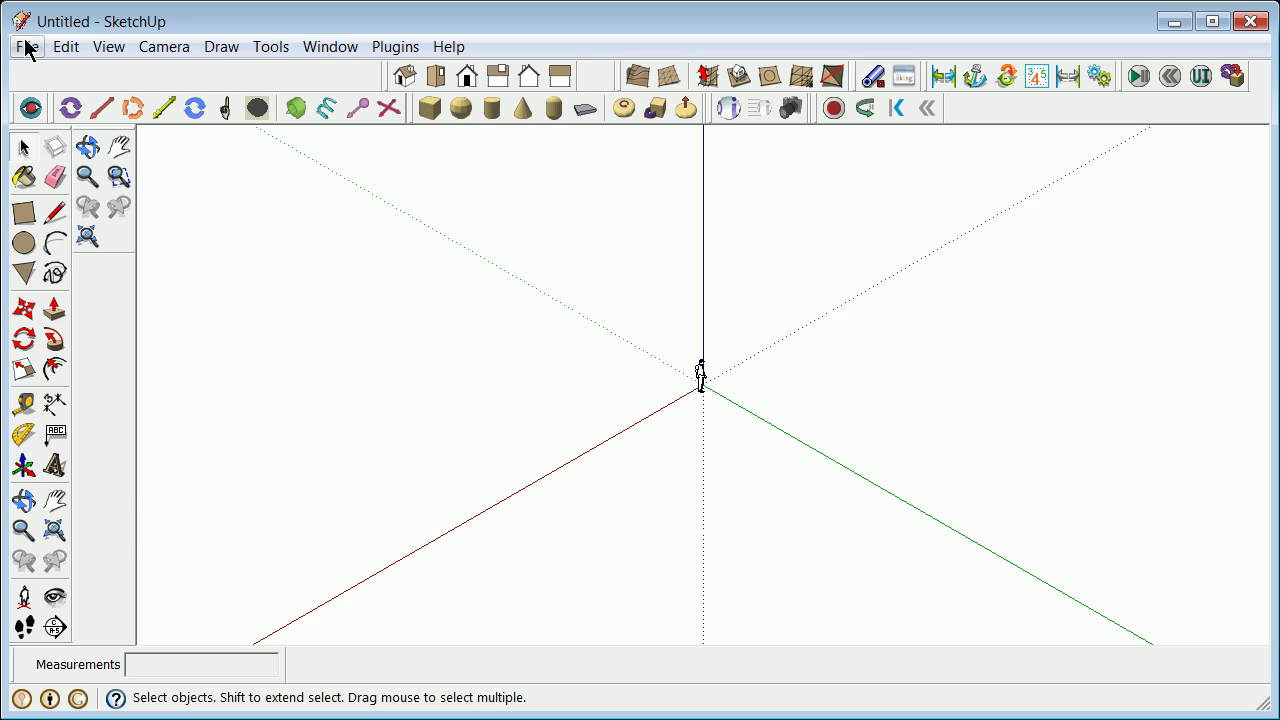
left_click(27, 47)
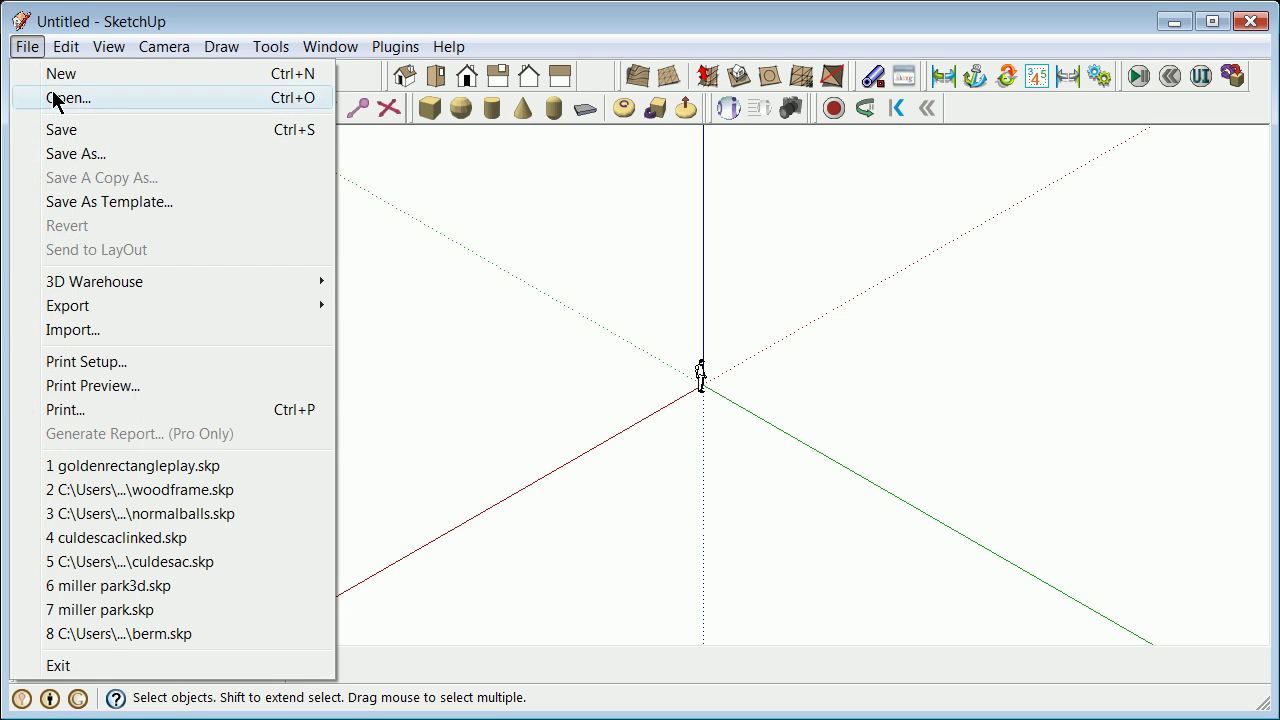
left_click(230, 463)
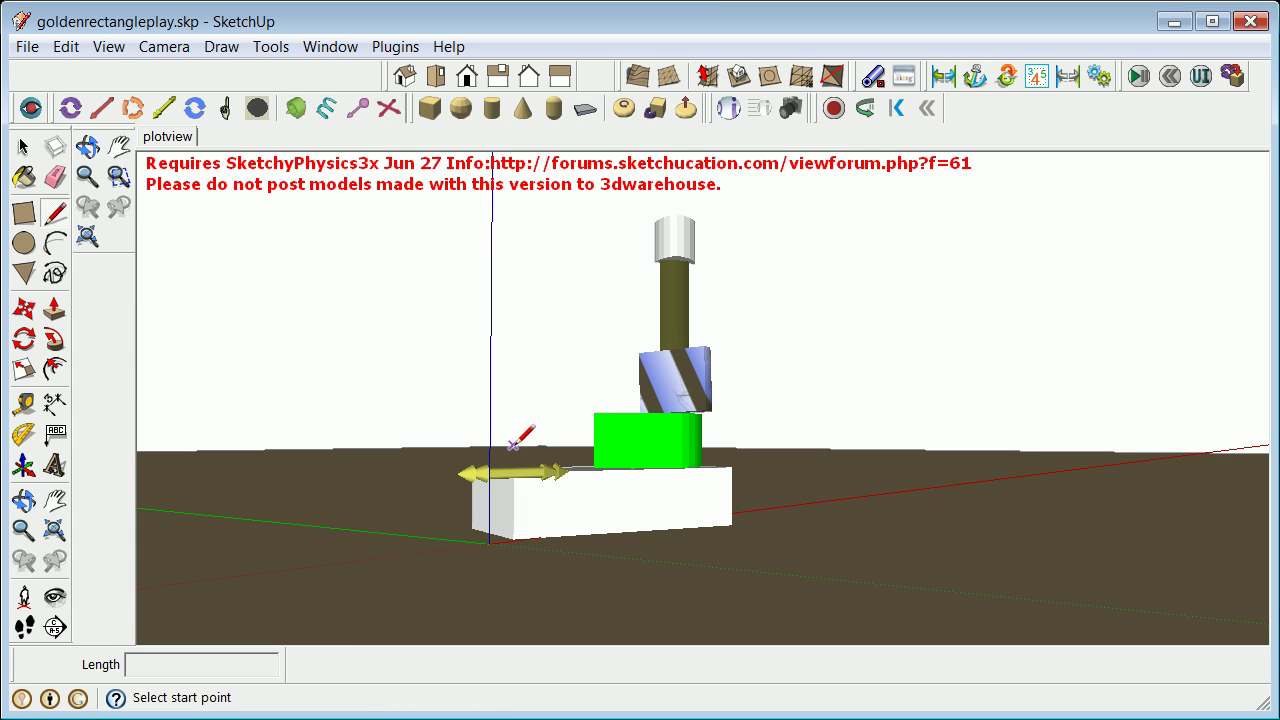
Set the piston joint's Controller to Math.sin(frame/30) in the SketchyPhysics Inspector, commit the entry and close the inspector.
left_click(24, 150)
left_click(420, 541)
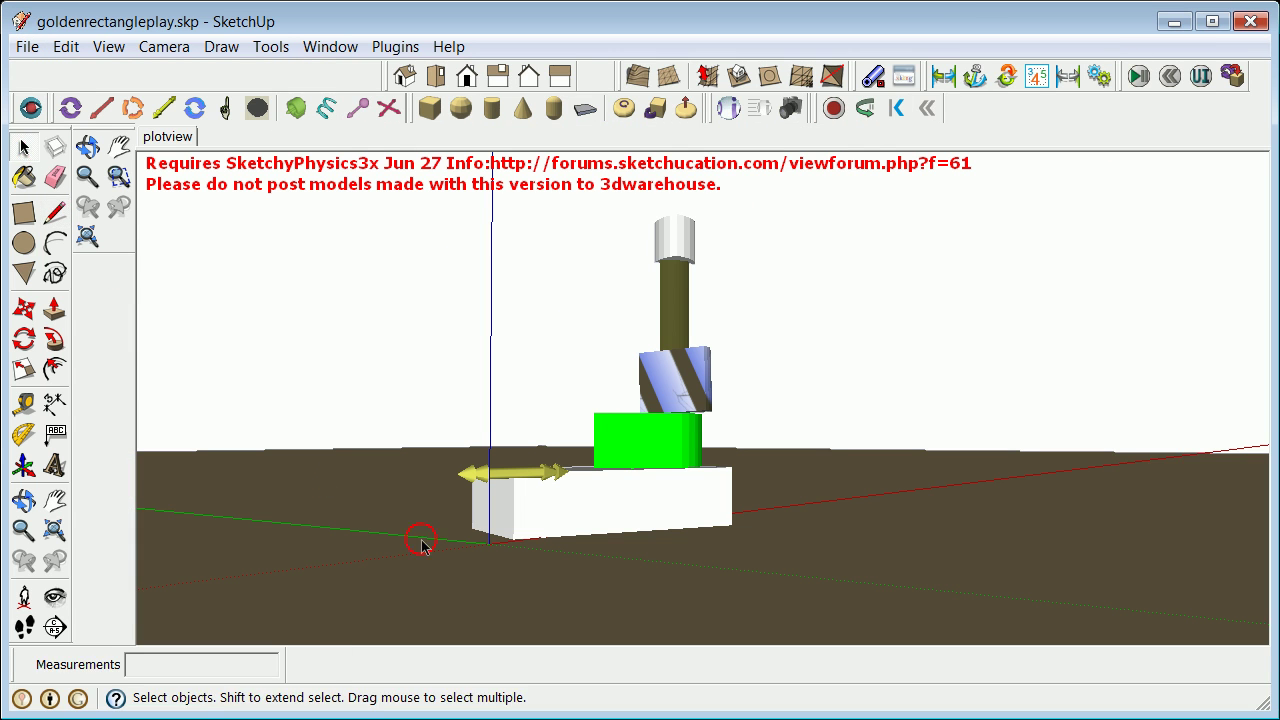
left_click(530, 472)
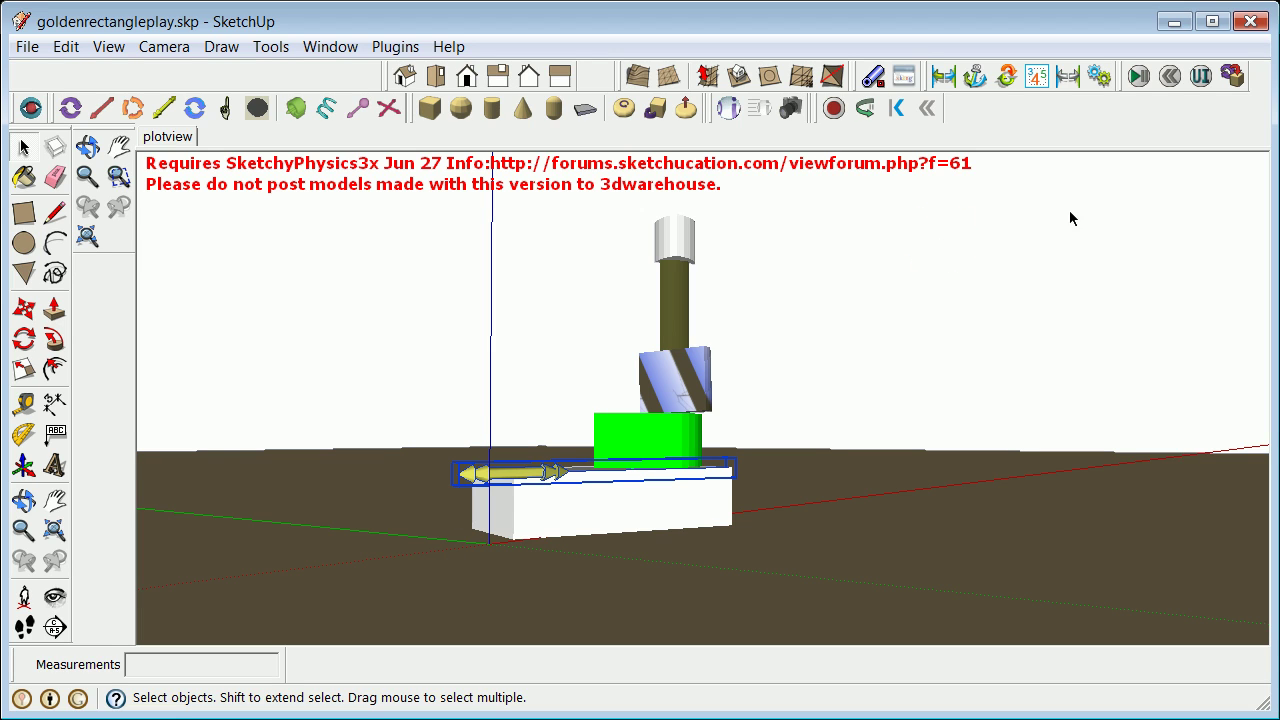
left_click(1190, 75)
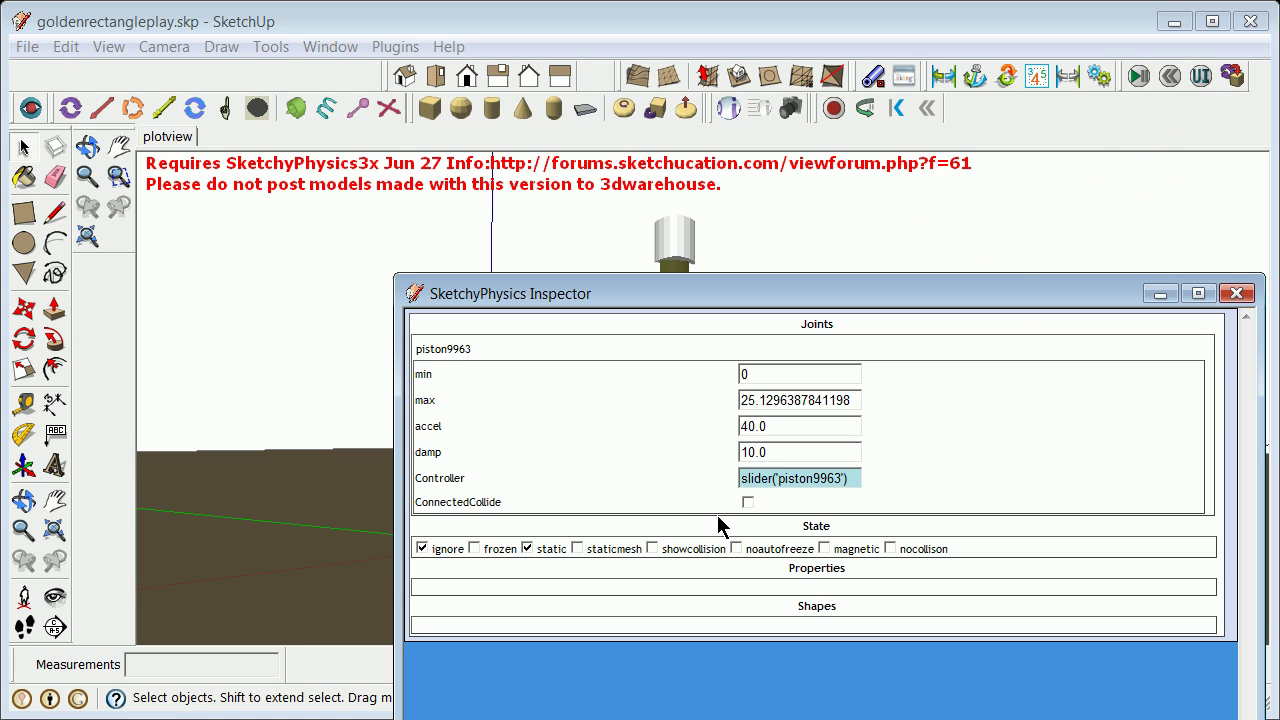
left_click_drag(851, 478, 545, 430)
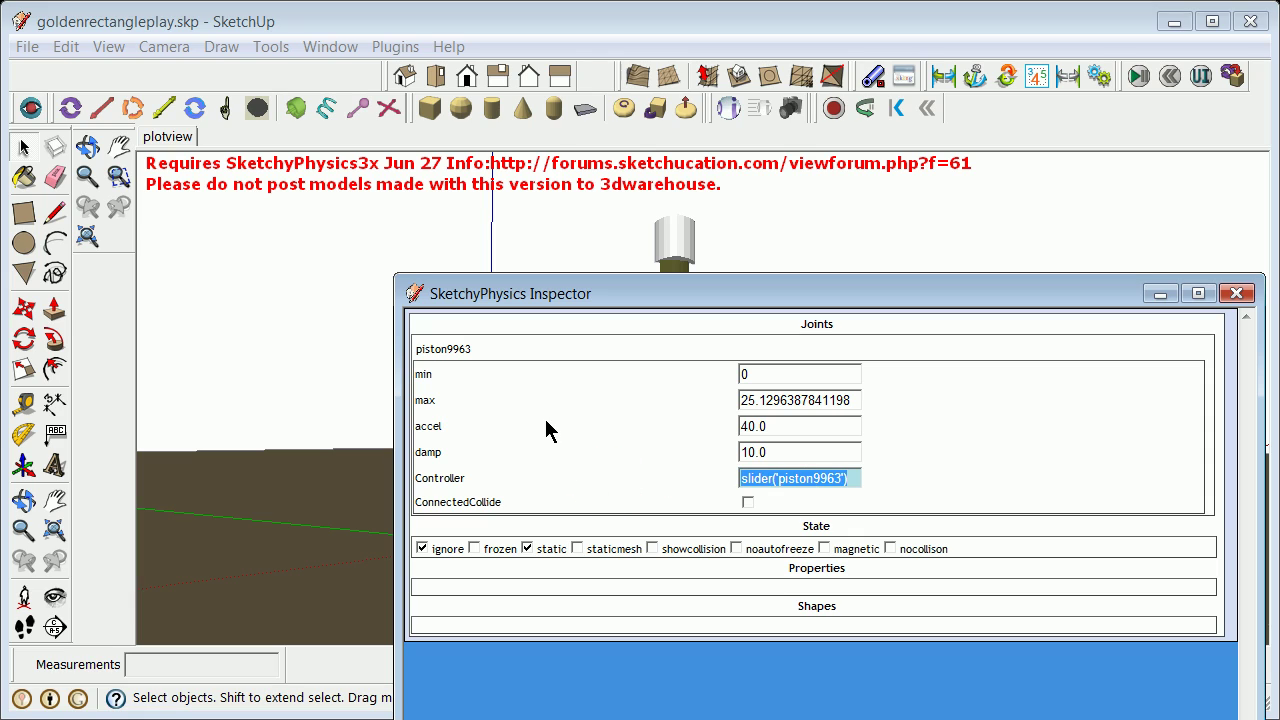
type("Mar")
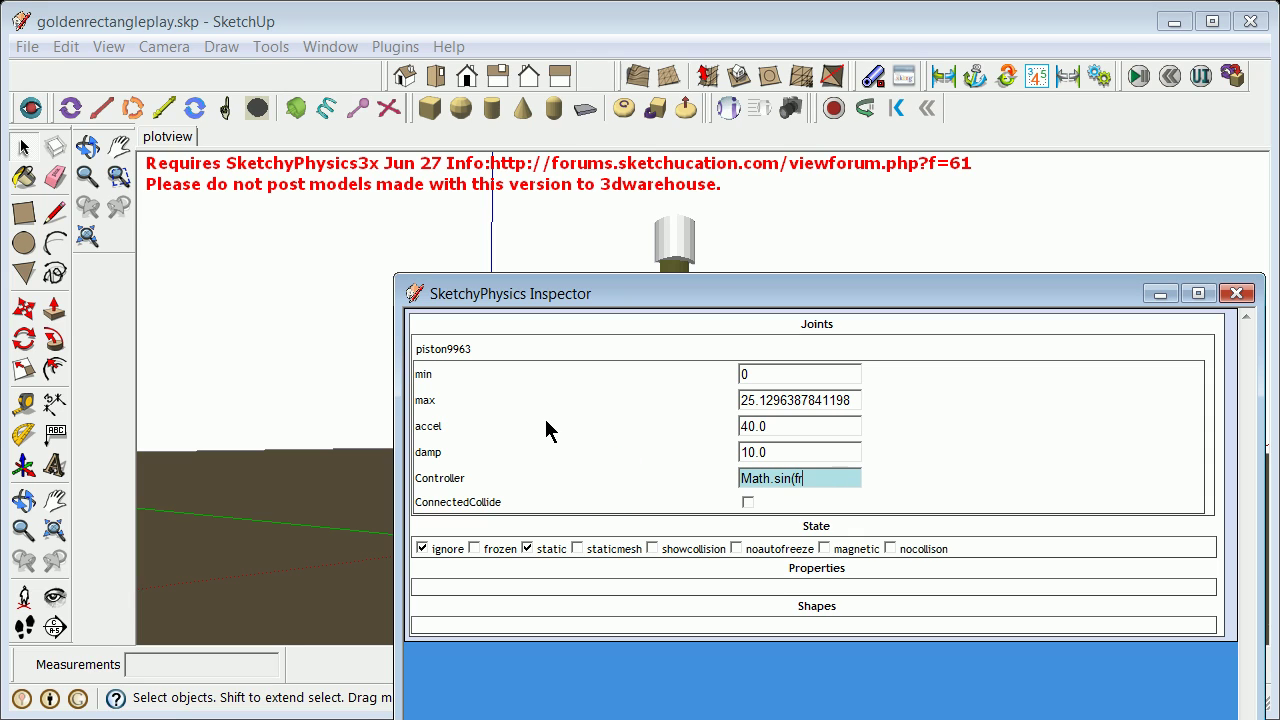
type("h.sin(frame/30")
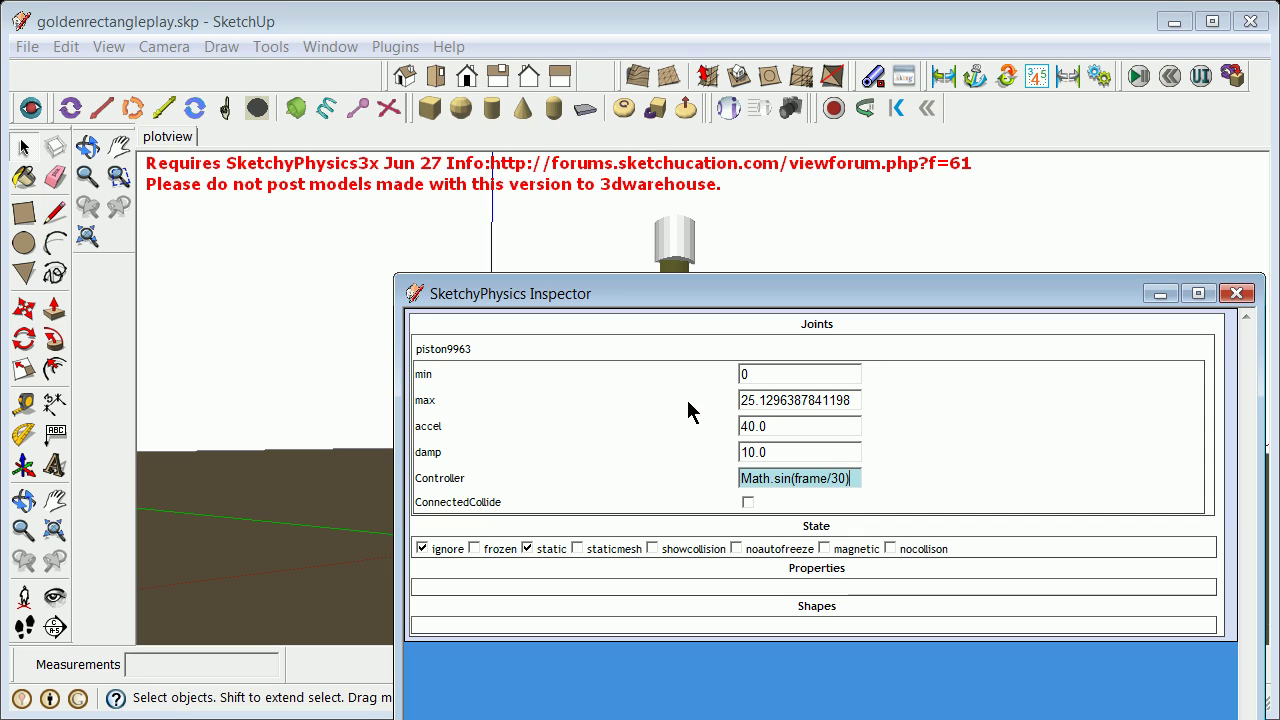
left_click(746, 374)
left_click(768, 426)
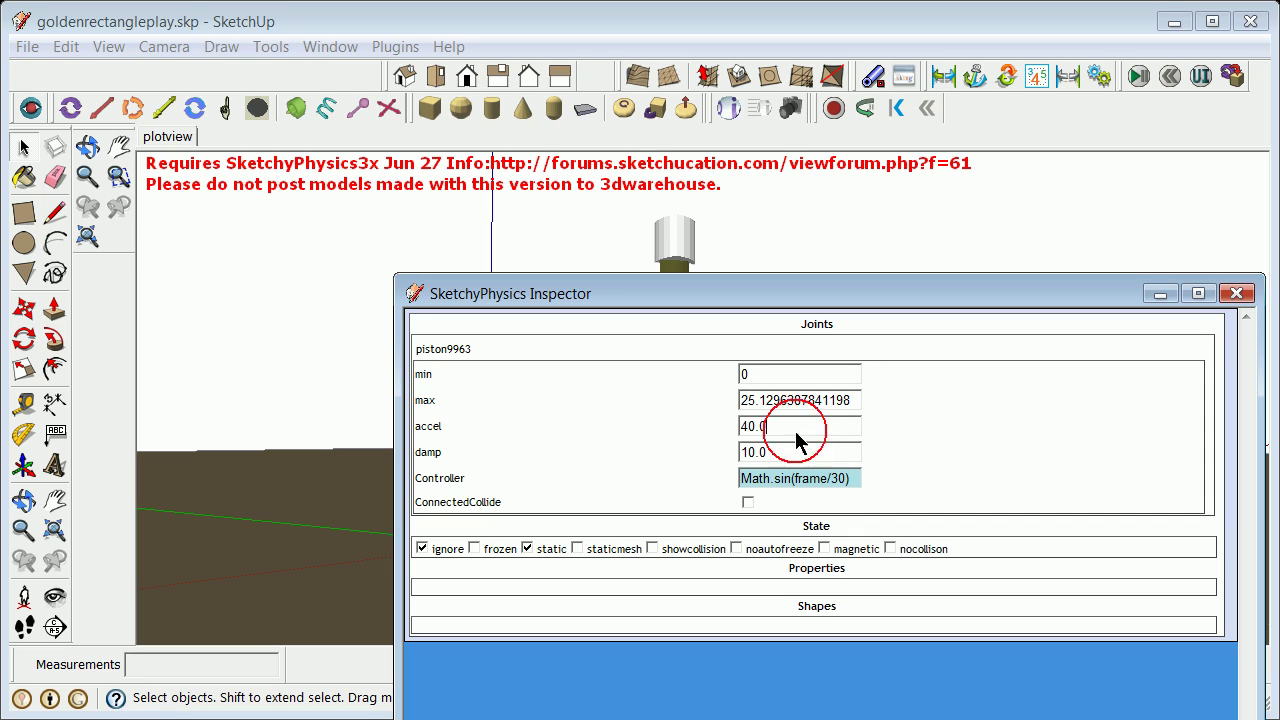
left_click(1236, 293)
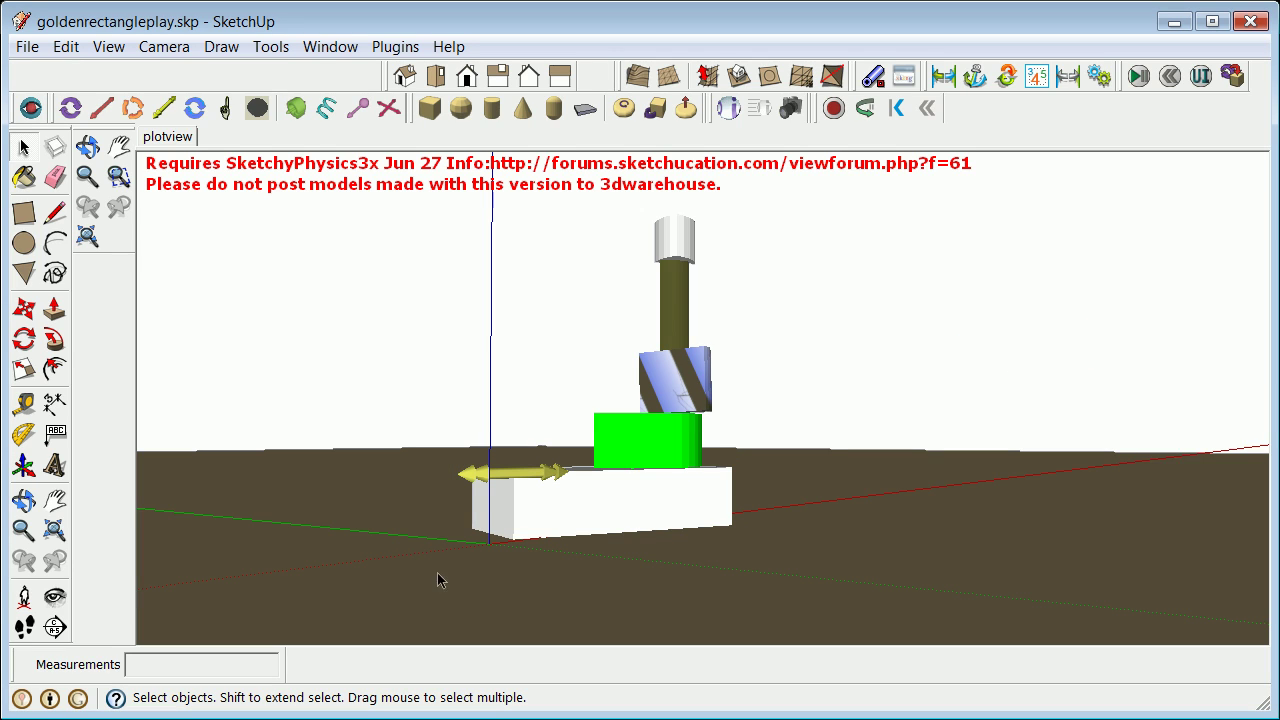
Check the piston joint's Controller expression in the SketchyPhysics Inspector, and close the inspector.
left_click(464, 480)
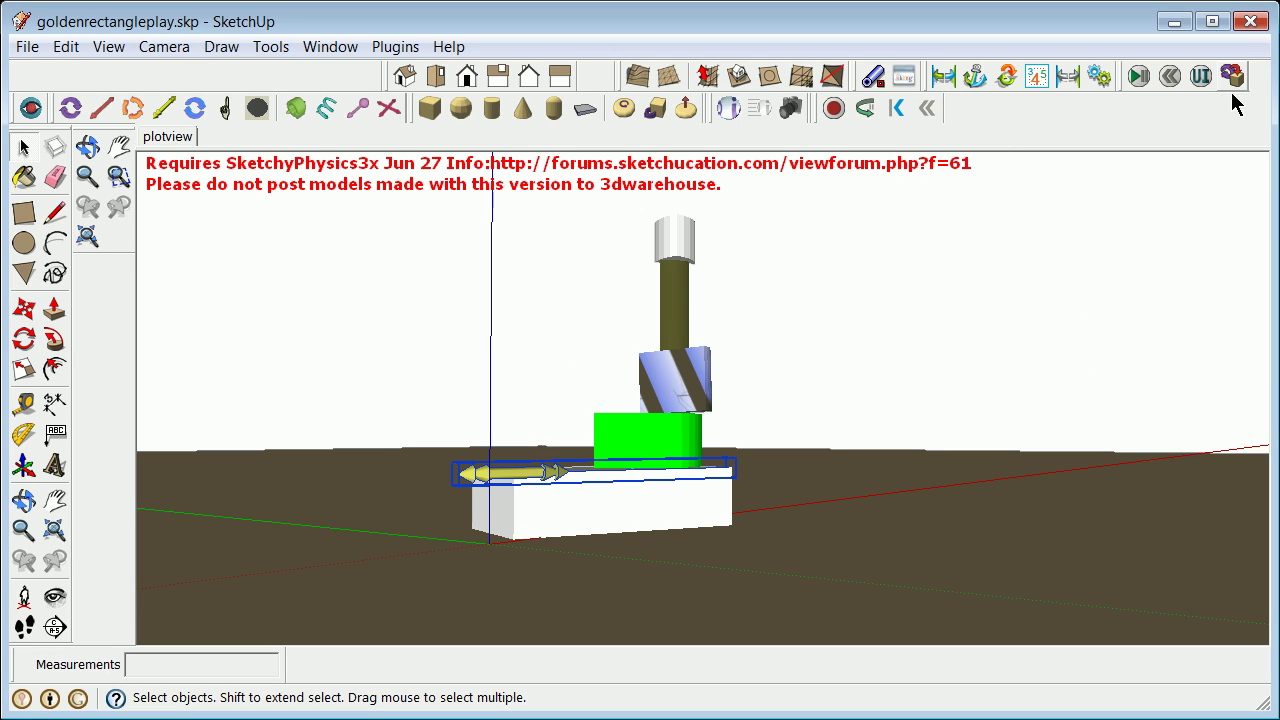
left_click(1200, 76)
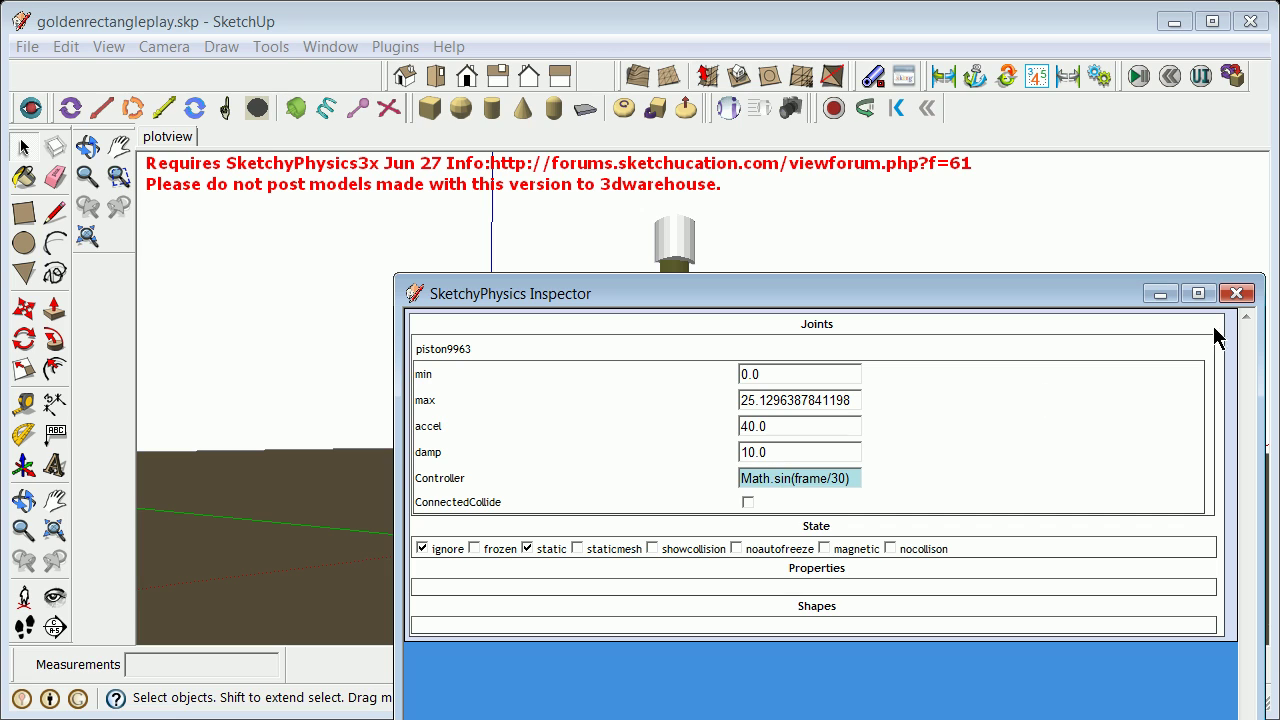
left_click(1236, 293)
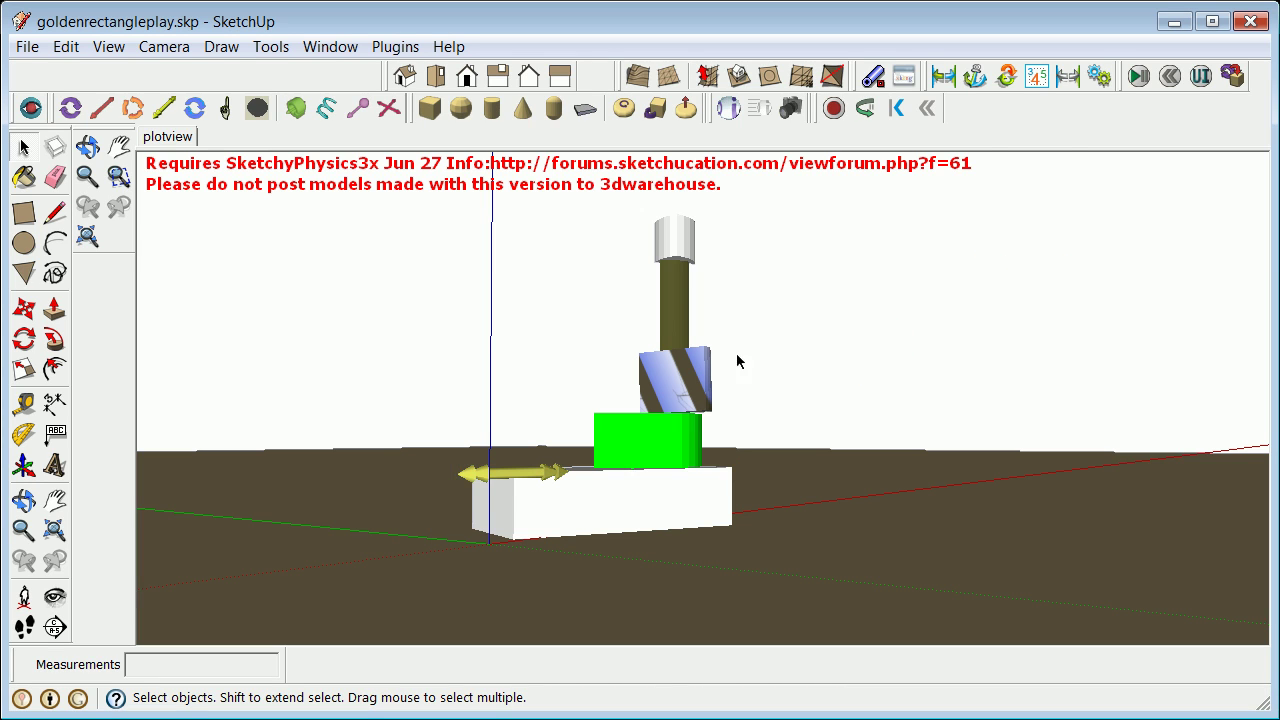
Run the physics simulation with the sine-driven piston and close the SketchyPhysics Control Panel.
left_click(1141, 77)
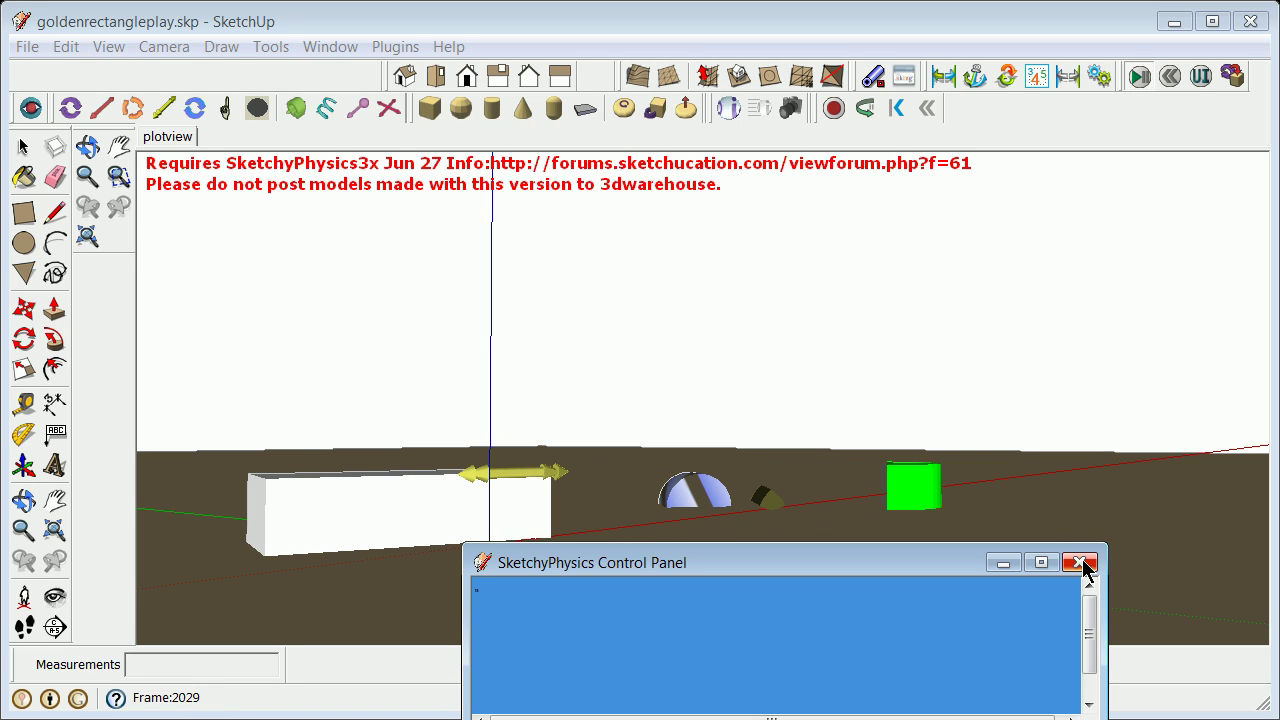
left_click(1080, 563)
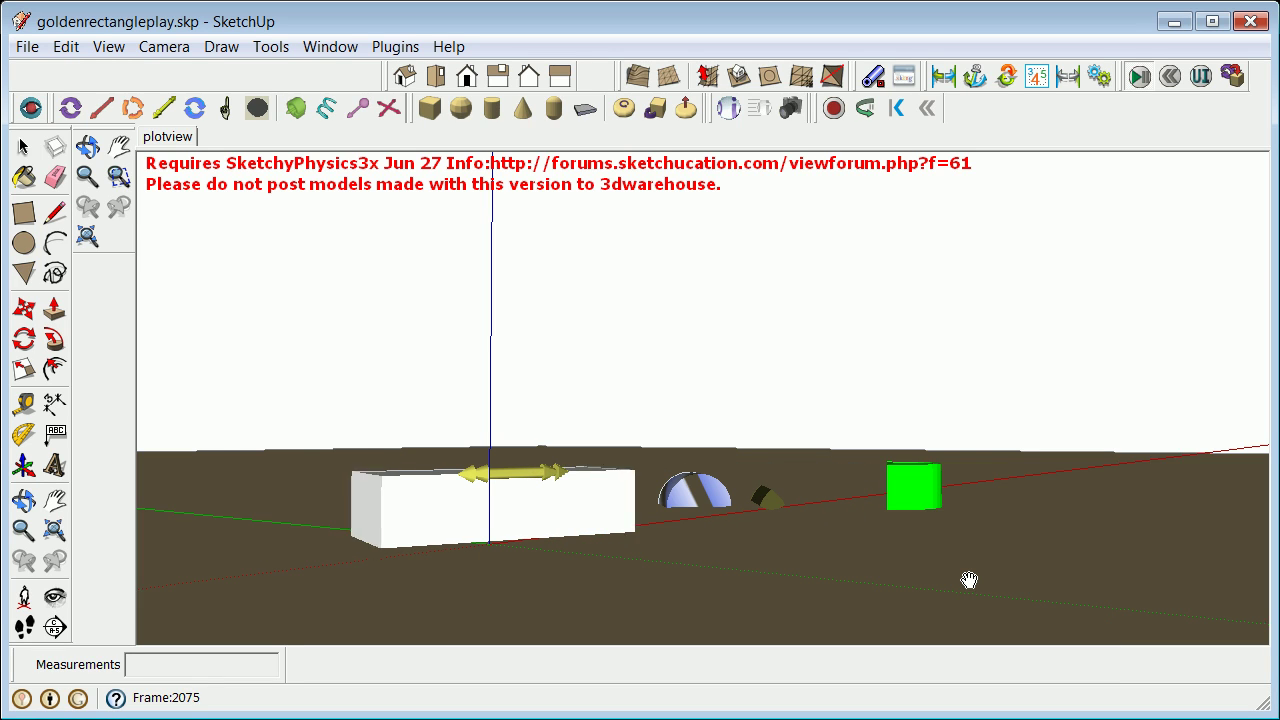